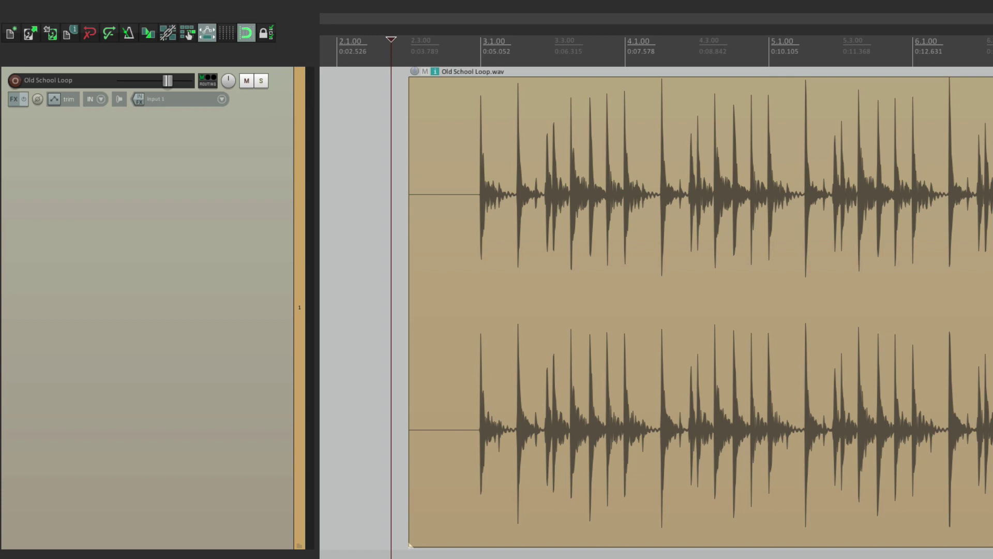
- Audition the drum loop, turn on the metronome, and play it again against the click
click(463, 414)
key(space)
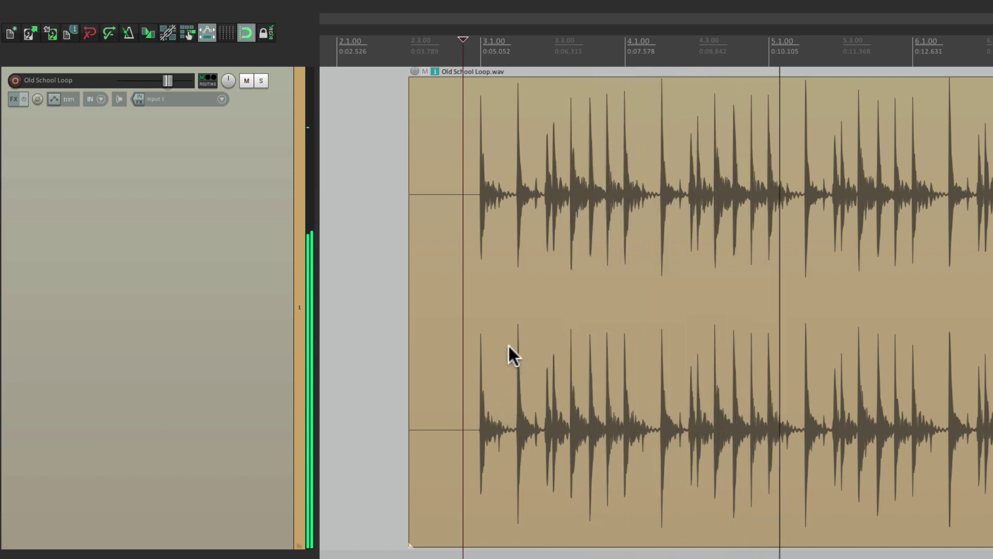
key(space)
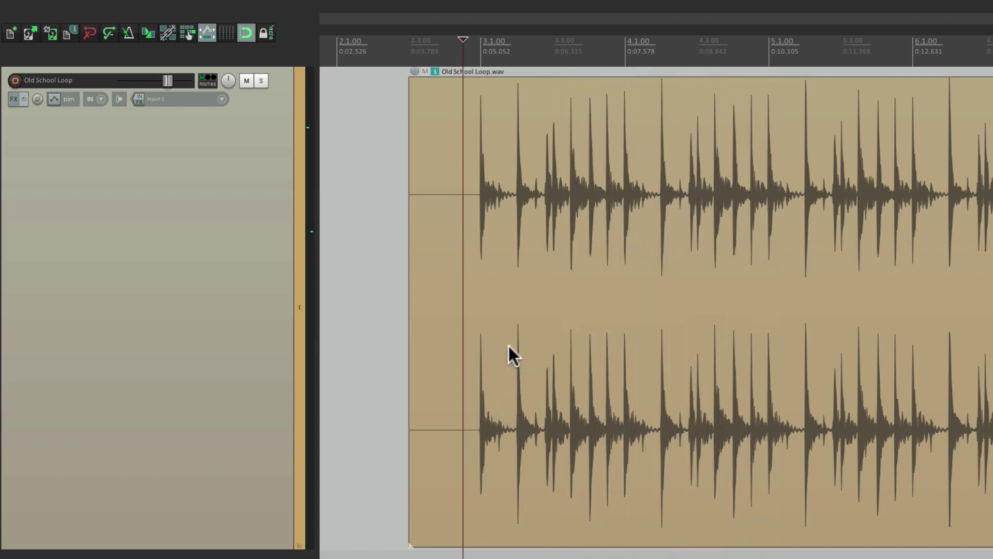
click(129, 33)
key(space)
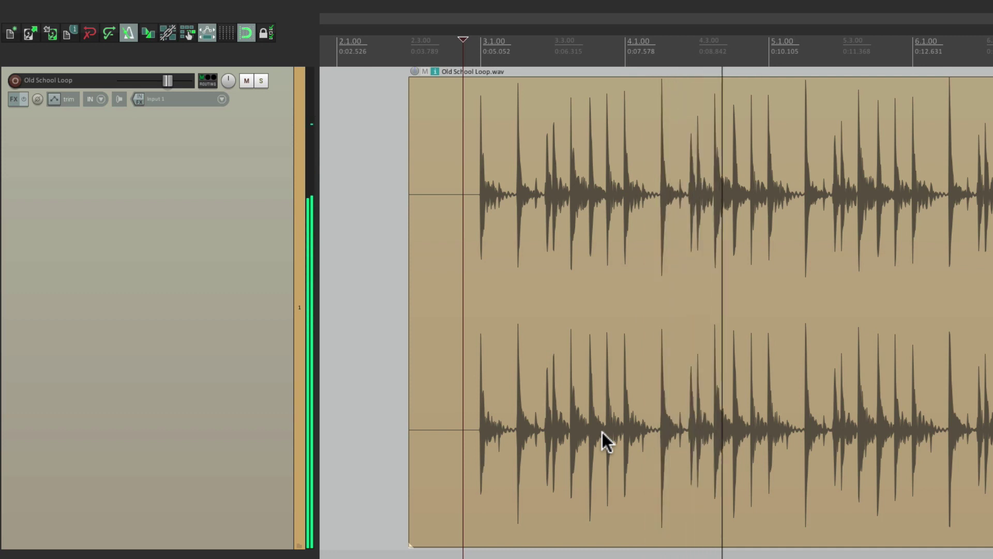
key(space)
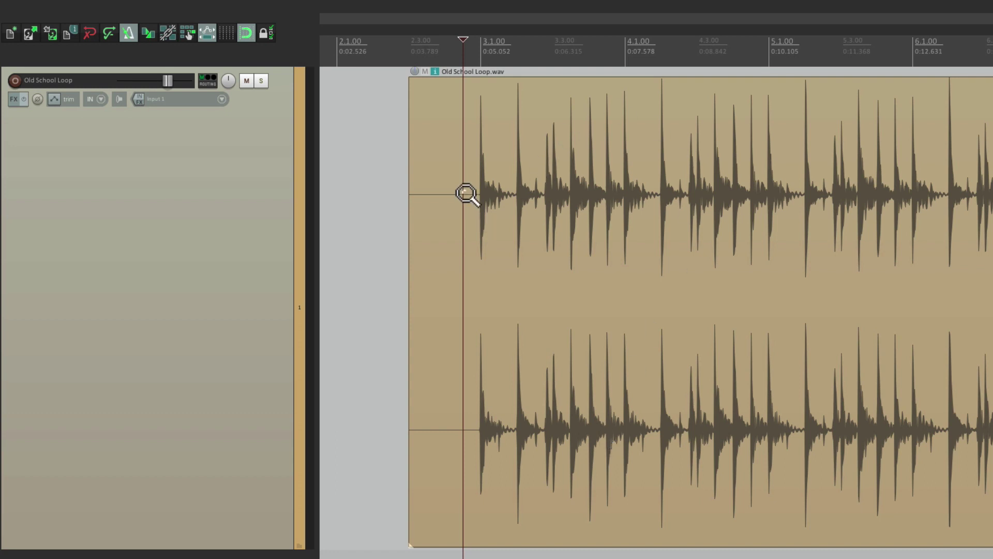
- Add a 1.00x stretch marker just before the first drum hit near 3.1.00
drag(466, 195, 492, 218)
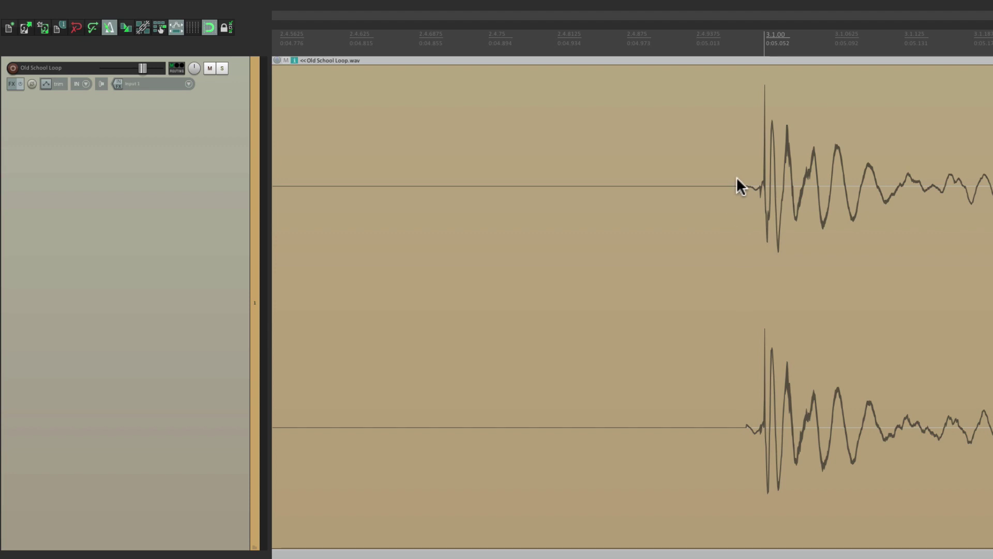
drag(739, 186, 823, 259)
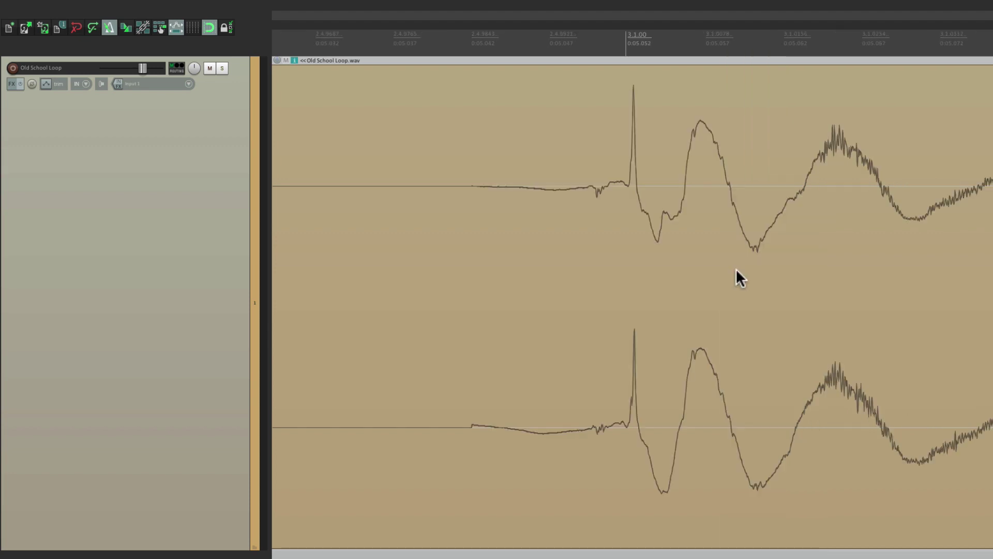
click(590, 190)
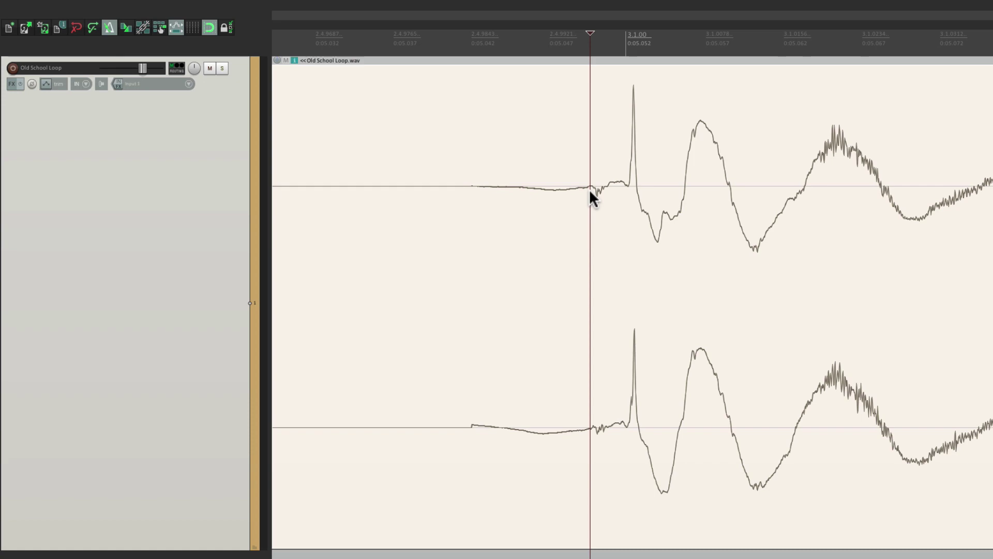
right_click(590, 191)
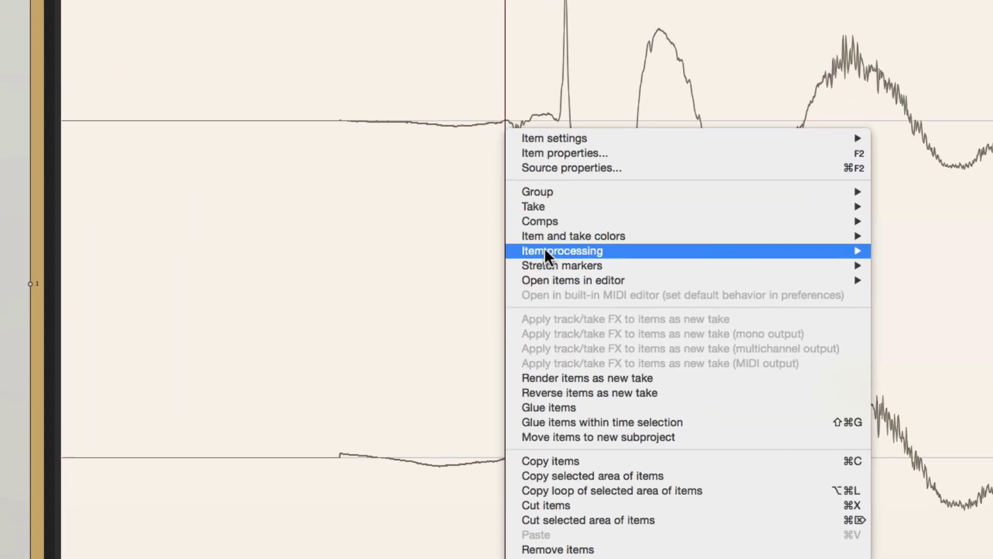
mouse_move(539, 267)
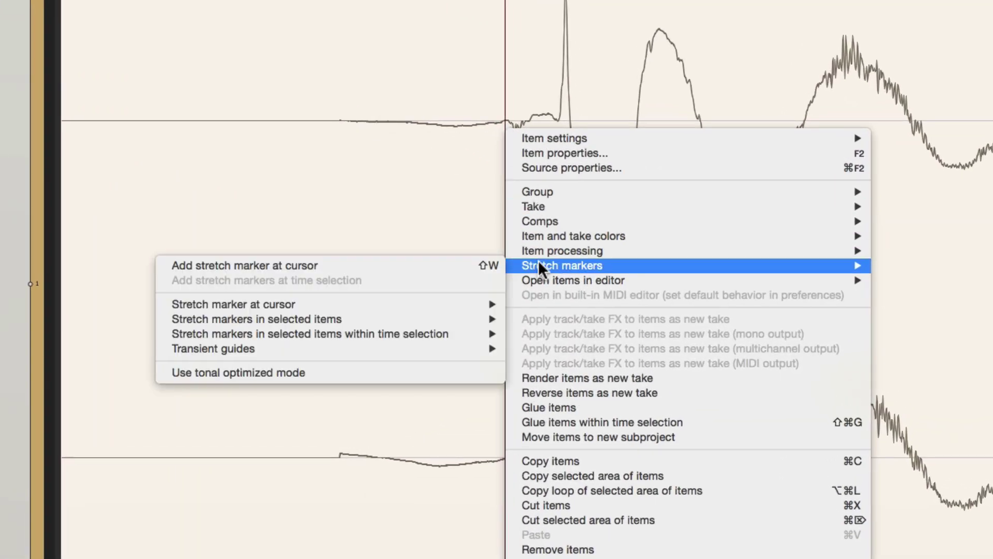
click(357, 264)
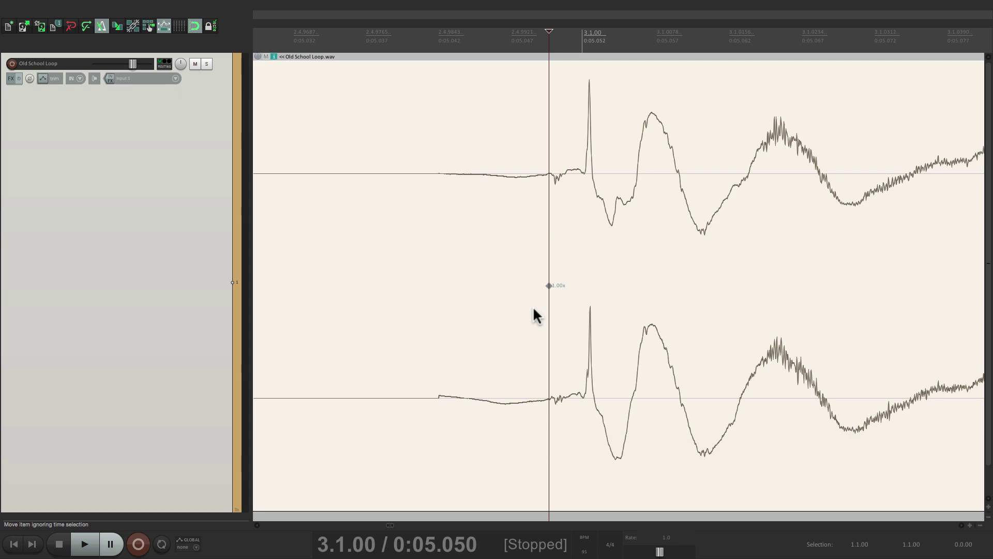
scroll(538, 316, down, 10)
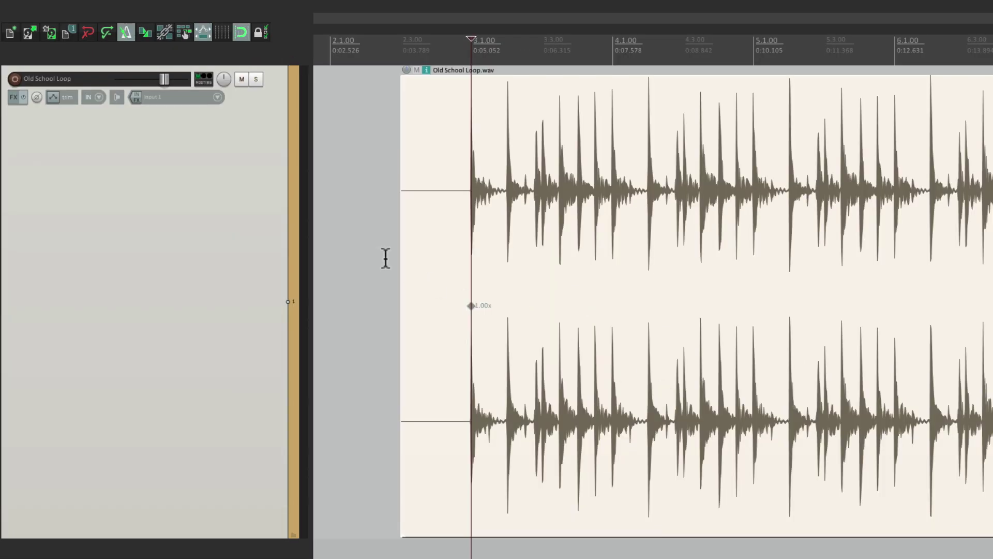
click(383, 259)
scroll(569, 337, up, 4)
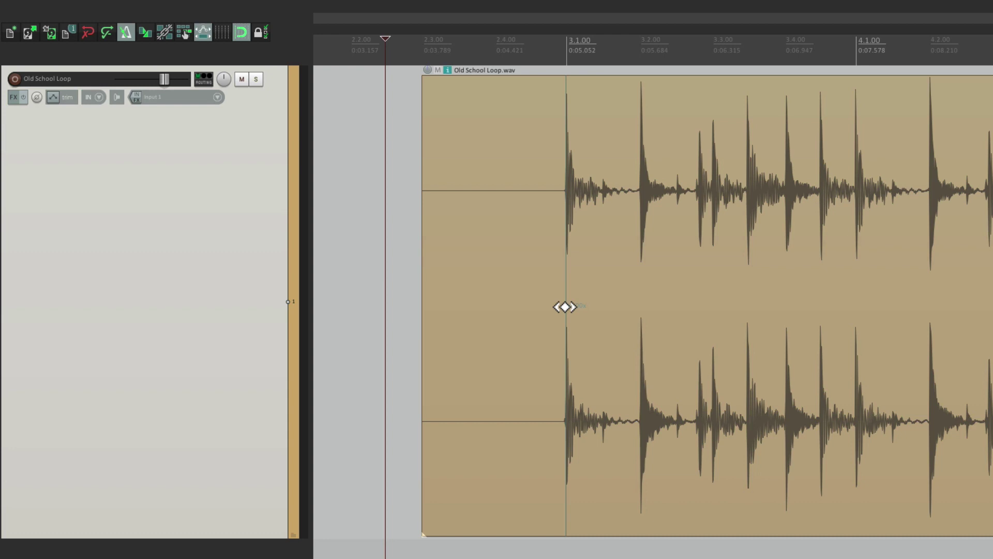
mouse_move(565, 307)
mouse_down()
mouse_move(614, 304)
mouse_move(566, 305)
mouse_up()
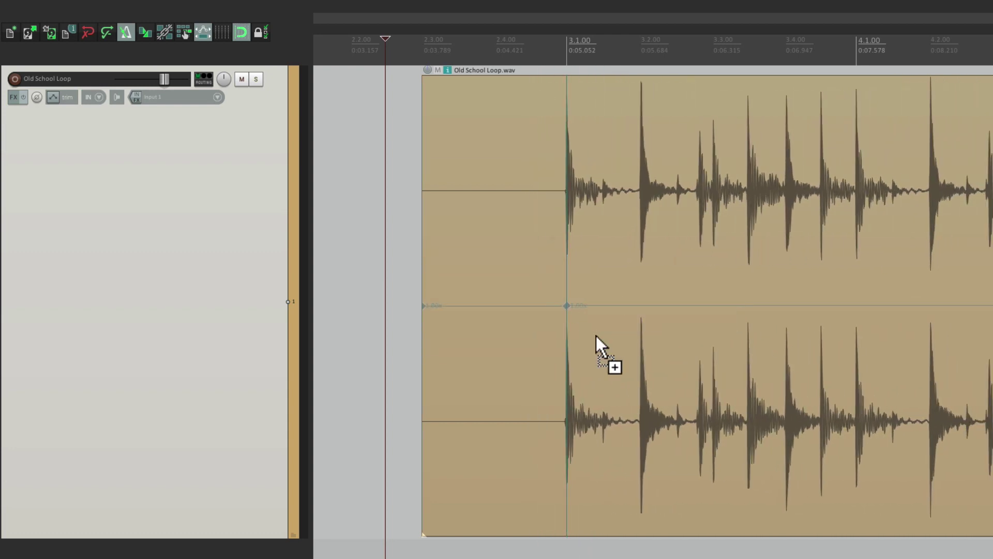
ctrl+click(595, 343)
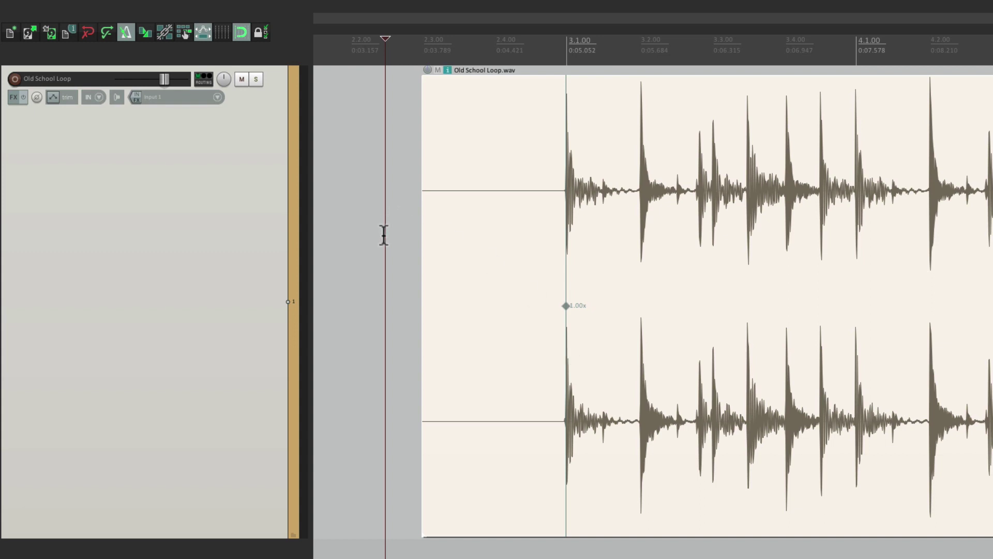
- Add a second stretch marker with Shift+W at the onset of the drum hit near 3.2.00
key(ctrl+a)
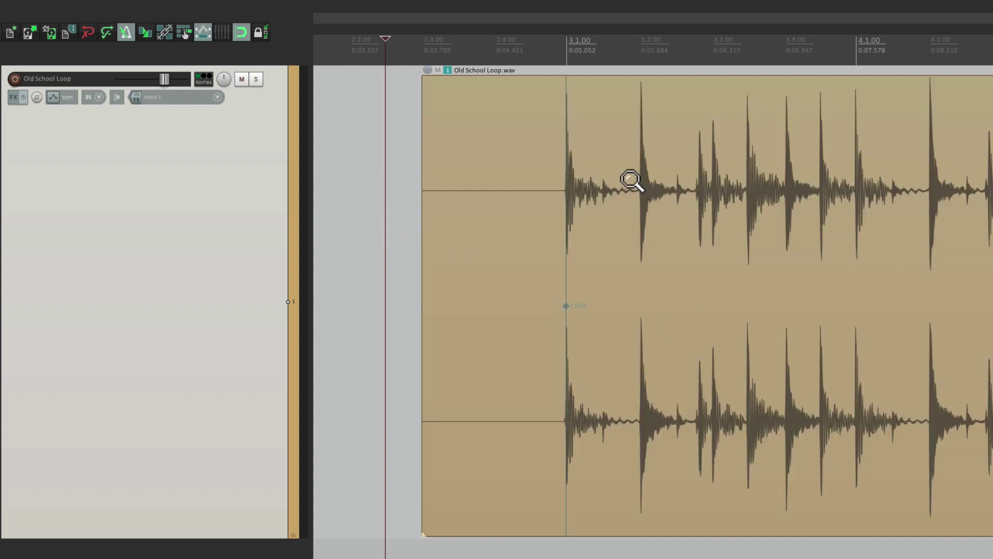
scroll(647, 195, up, 10)
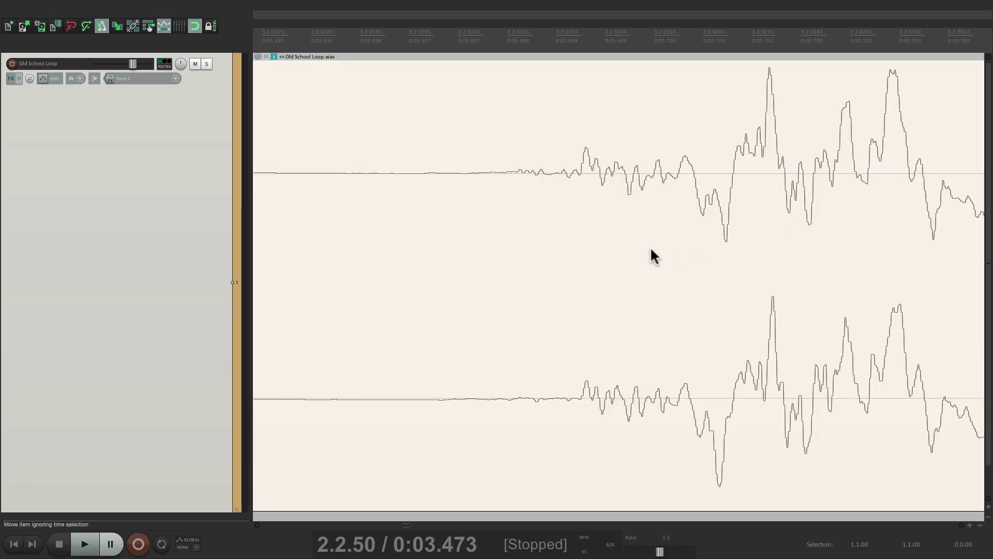
click(510, 172)
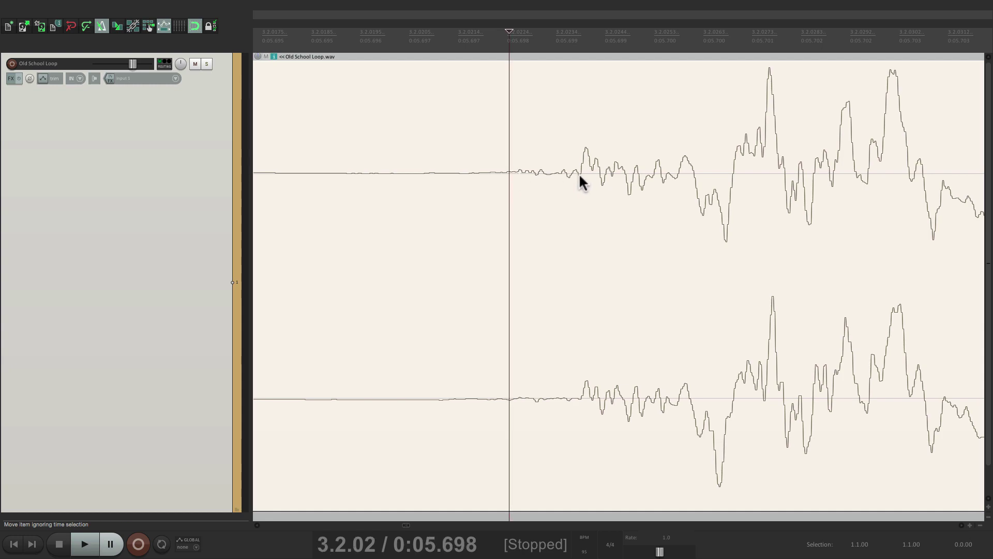
right_click(579, 173)
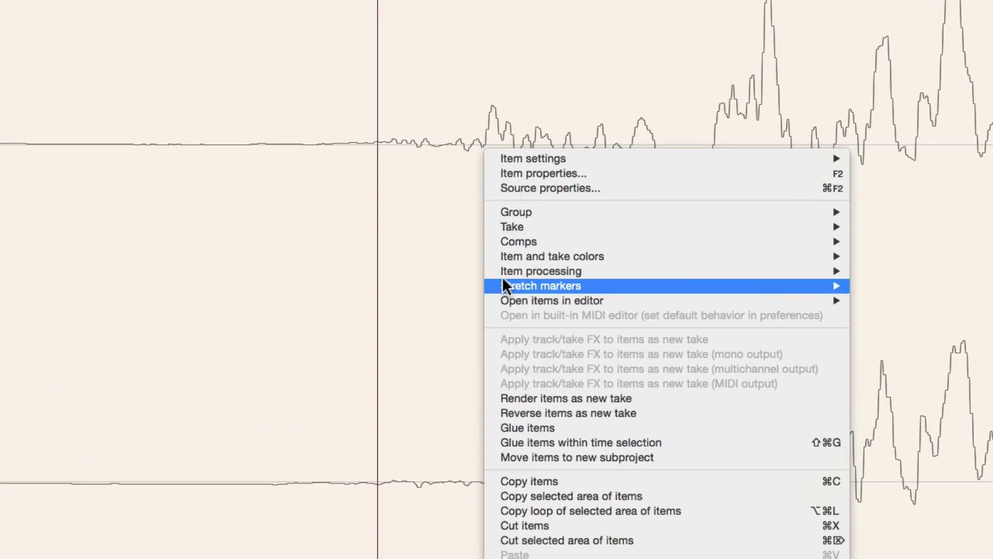
mouse_move(503, 280)
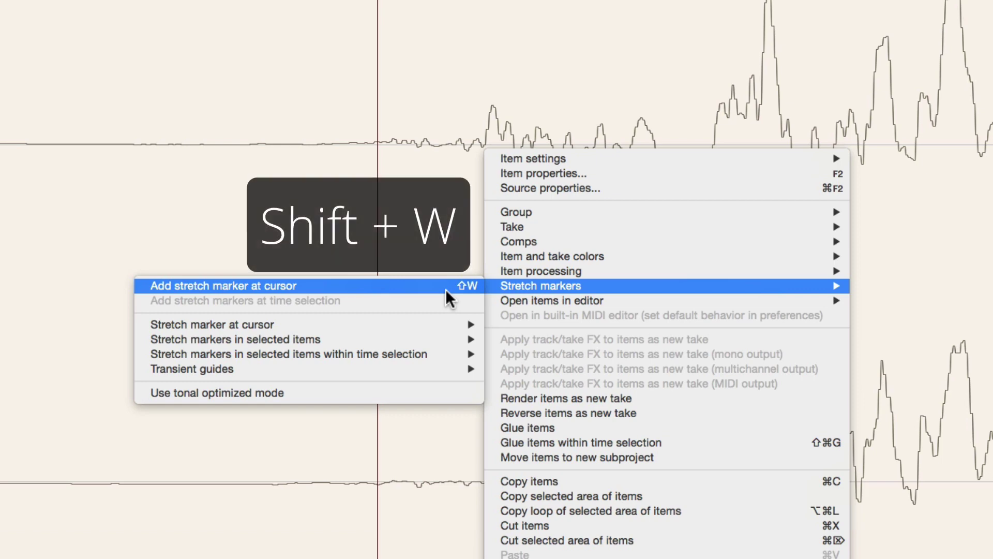
click(290, 153)
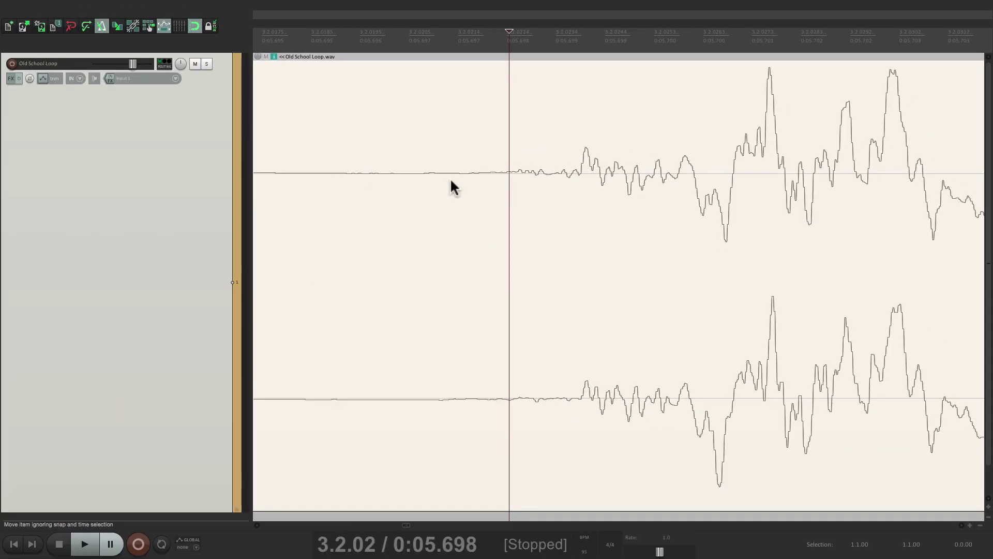
key(shift+w)
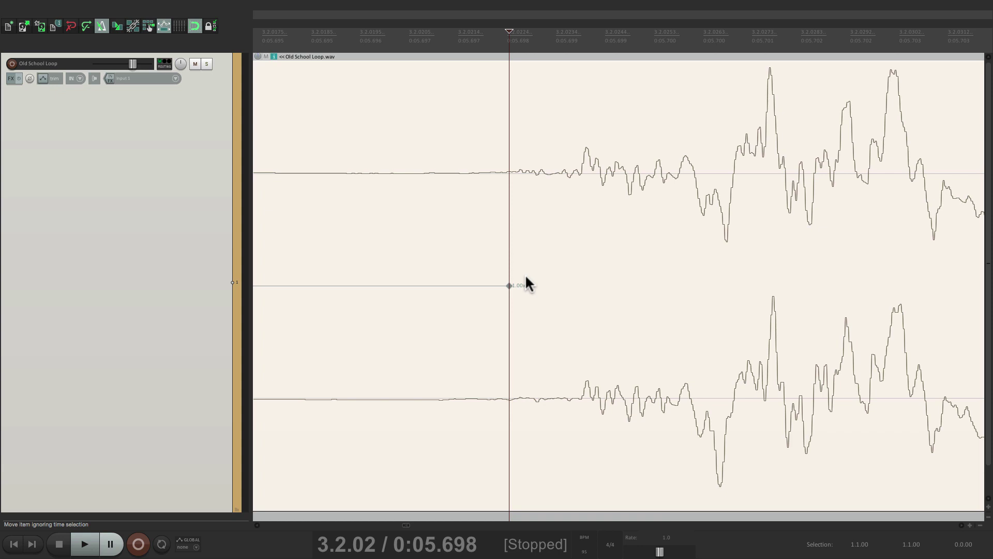
scroll(526, 275, down, 10)
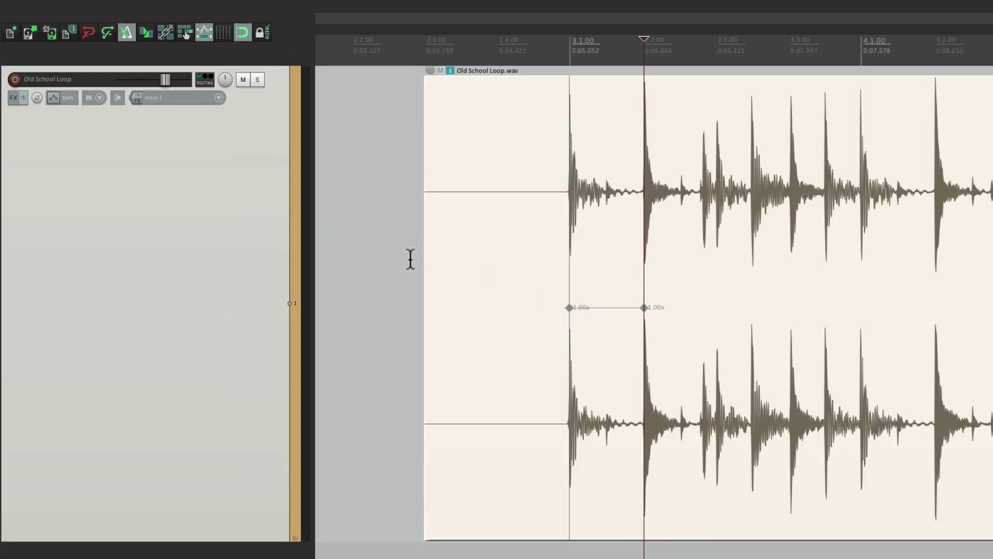
- Add a third stretch marker at the drum hit just before 3.3.00
click(411, 259)
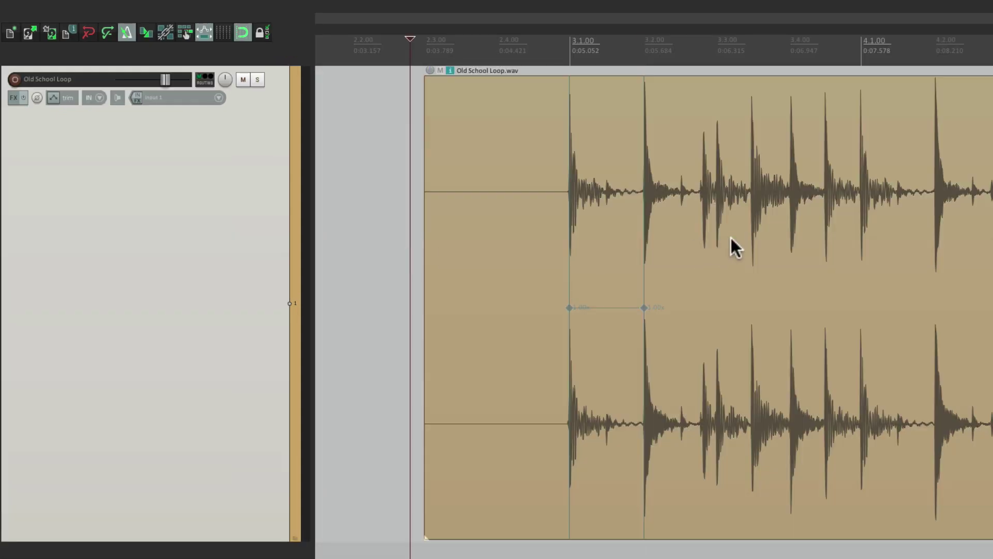
drag(711, 179, 735, 212)
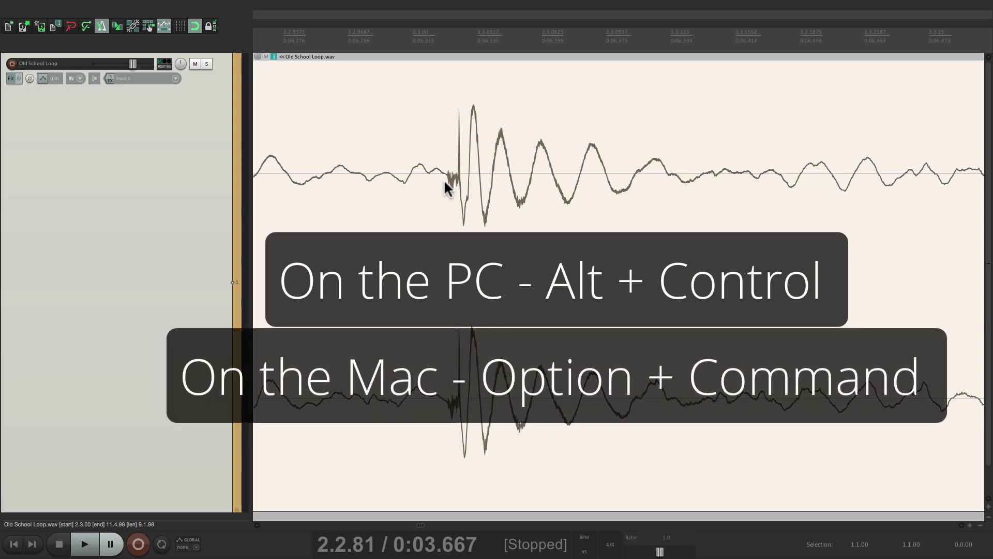
key(ctrl+alt)
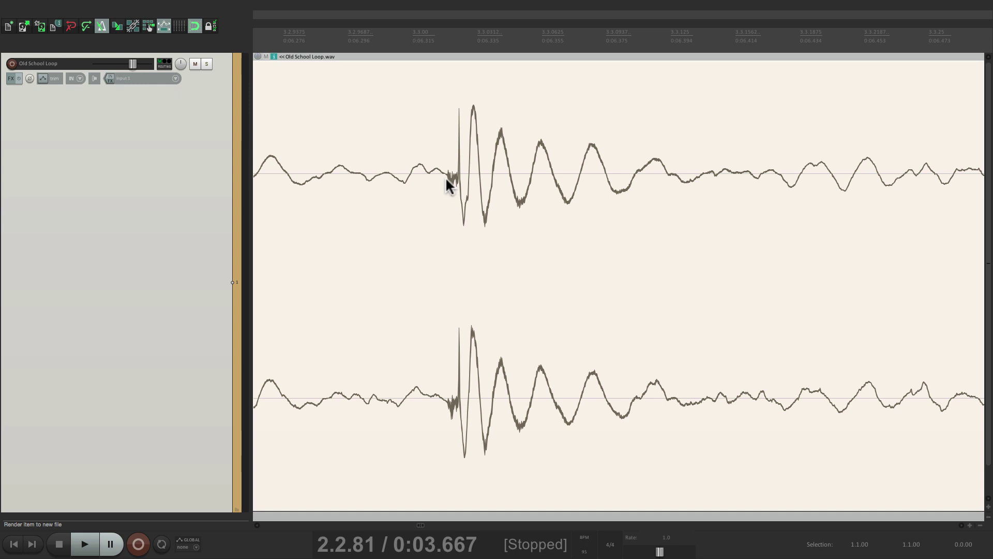
key(shift+w)
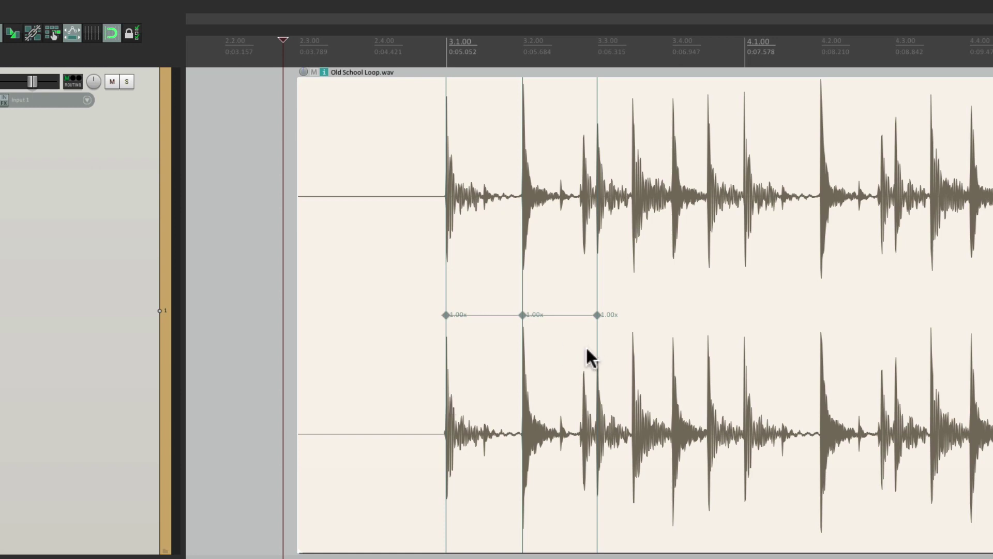
- Drag the middle stretch marker to just after 3.2.00, giving 0.85x and 1.21x spans
click(362, 355)
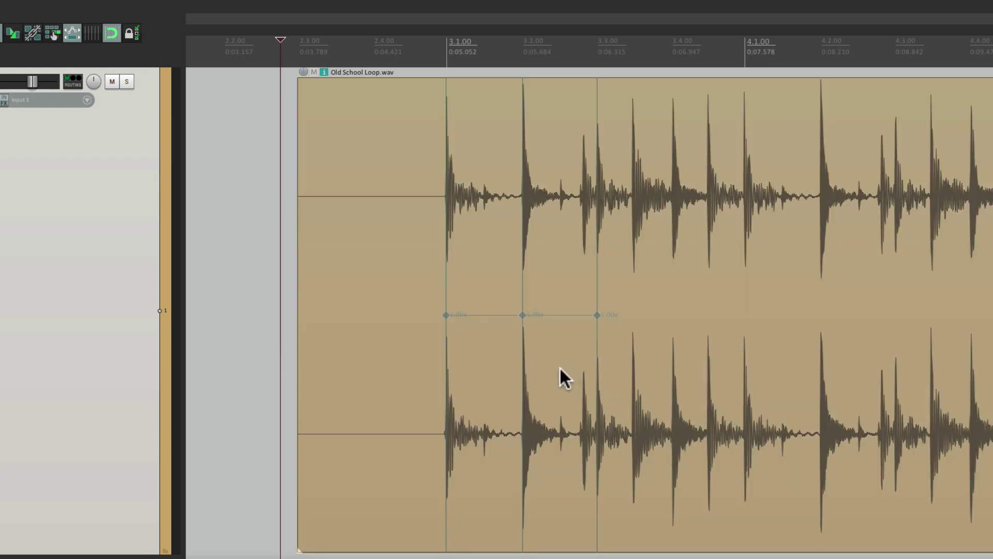
scroll(558, 366, up, 3)
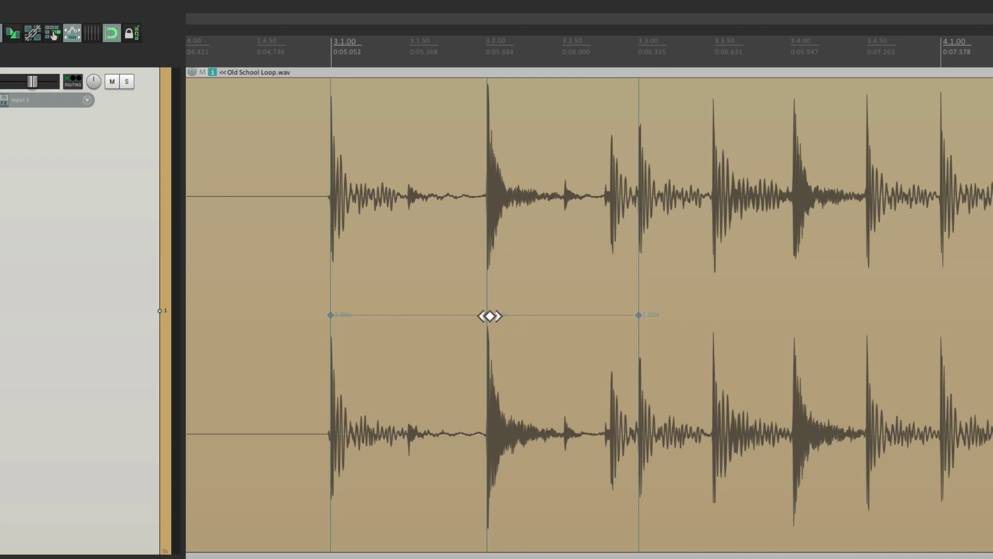
mouse_move(487, 316)
mouse_down()
mouse_move(518, 313)
mouse_move(442, 312)
mouse_move(533, 311)
mouse_move(428, 317)
mouse_move(527, 322)
mouse_move(457, 321)
mouse_up()
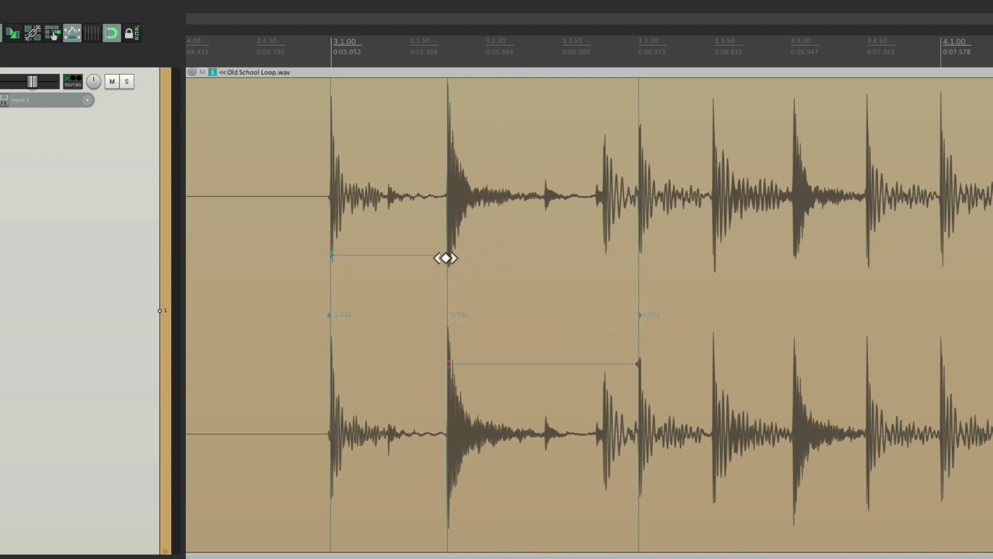
mouse_move(446, 257)
mouse_down()
mouse_move(521, 264)
mouse_move(456, 266)
mouse_up()
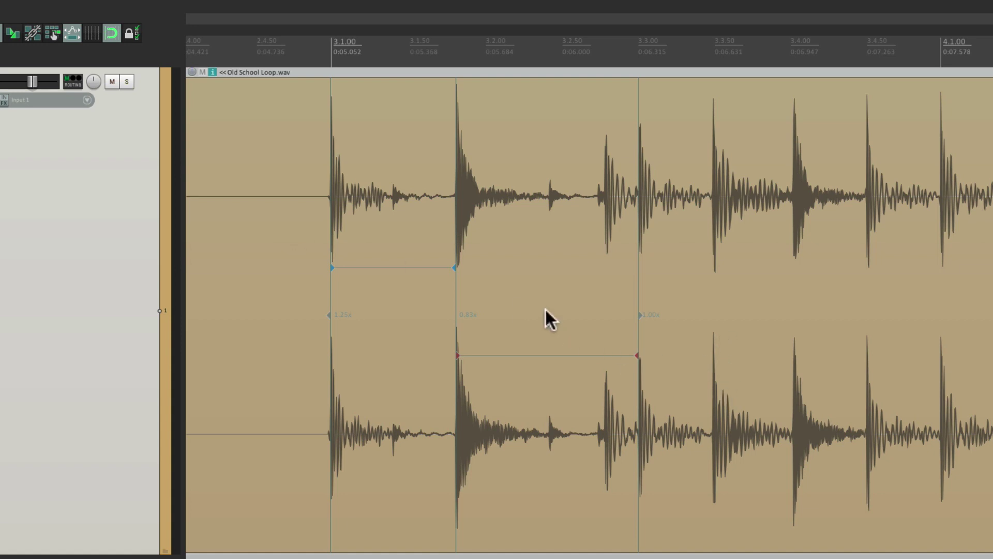
mouse_move(456, 266)
mouse_down()
mouse_move(505, 270)
mouse_move(484, 283)
mouse_move(515, 286)
mouse_up()
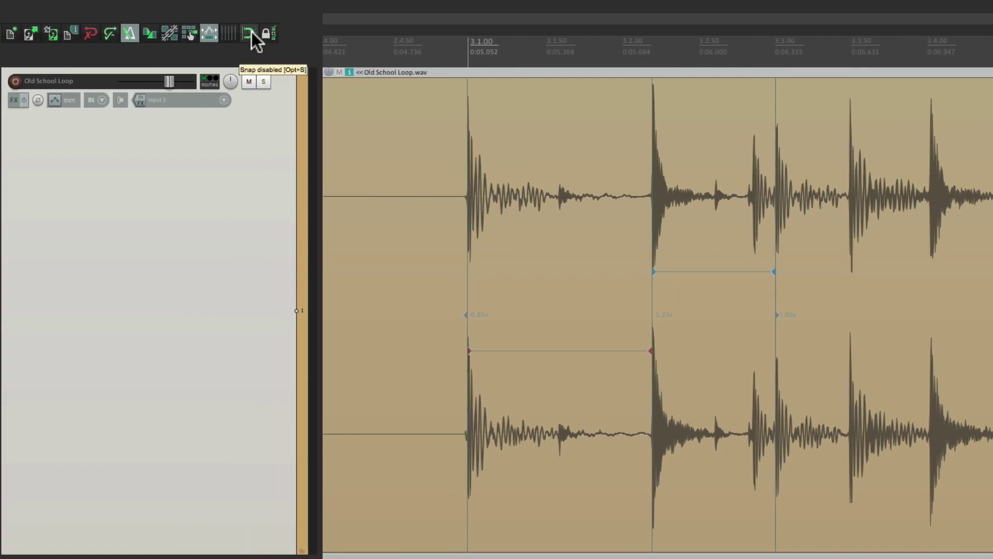
- Enable grid snapping and drag the stretch markers onto the 3.2.00 and 3.3.00 grid lines
click(250, 33)
scroll(430, 278, up, 5)
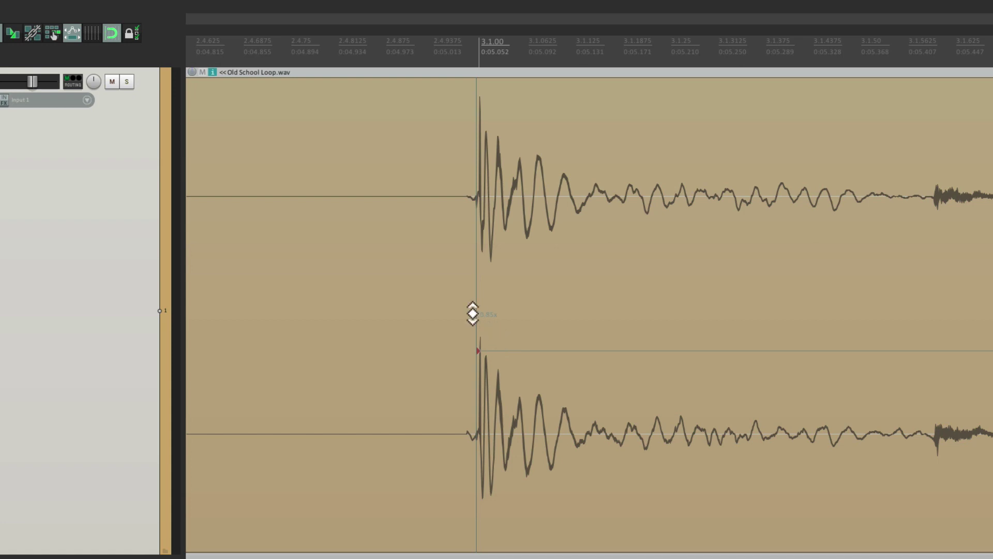
mouse_move(475, 314)
mouse_down()
mouse_move(552, 309)
mouse_move(479, 314)
mouse_up()
scroll(504, 337, down, 5)
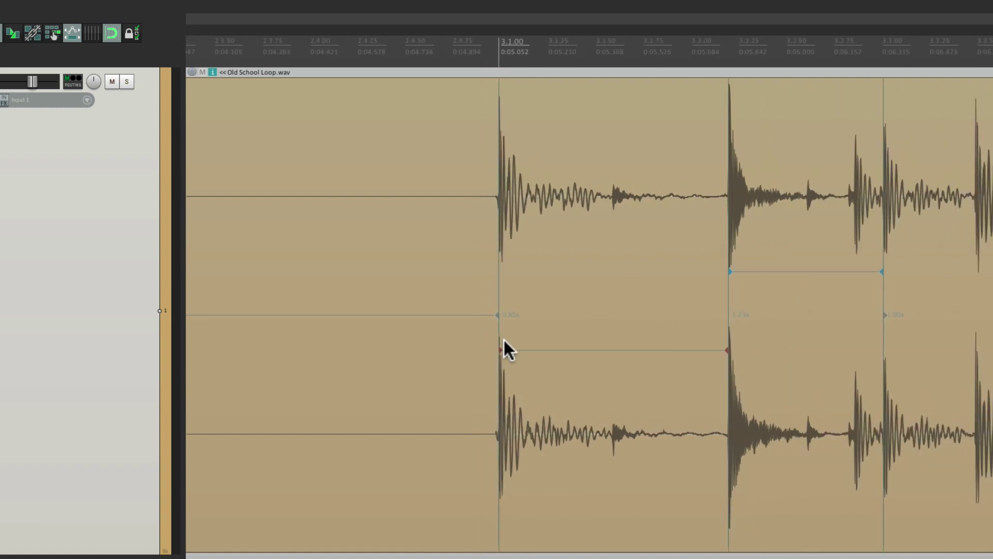
scroll(504, 335, up, 5)
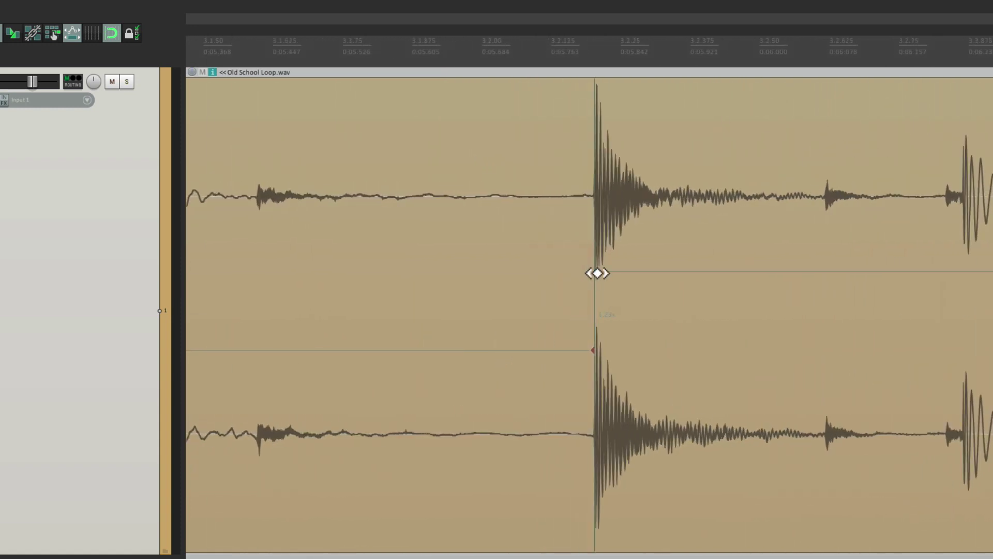
drag(597, 273, 488, 279)
scroll(632, 290, right, 6)
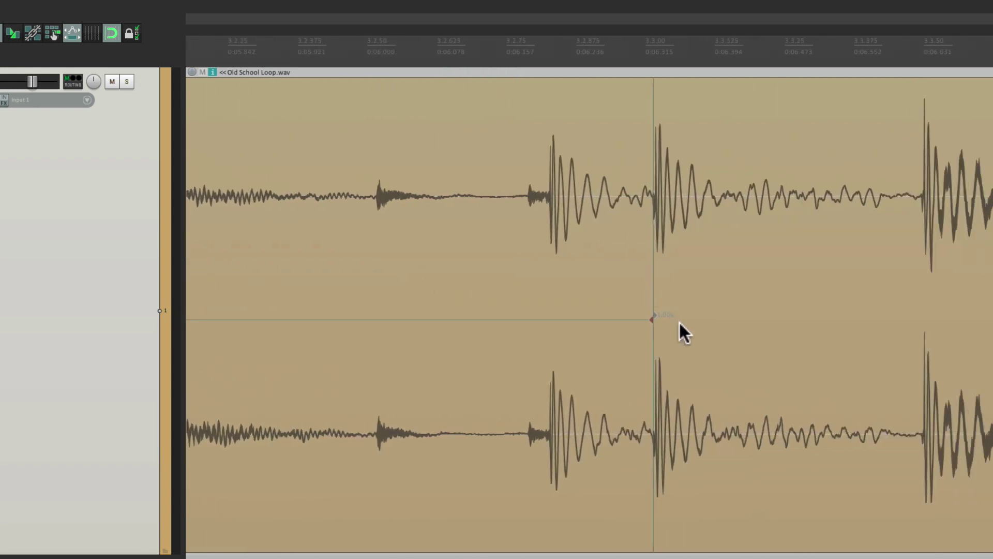
mouse_move(652, 319)
mouse_down()
mouse_move(681, 317)
mouse_move(643, 316)
mouse_up()
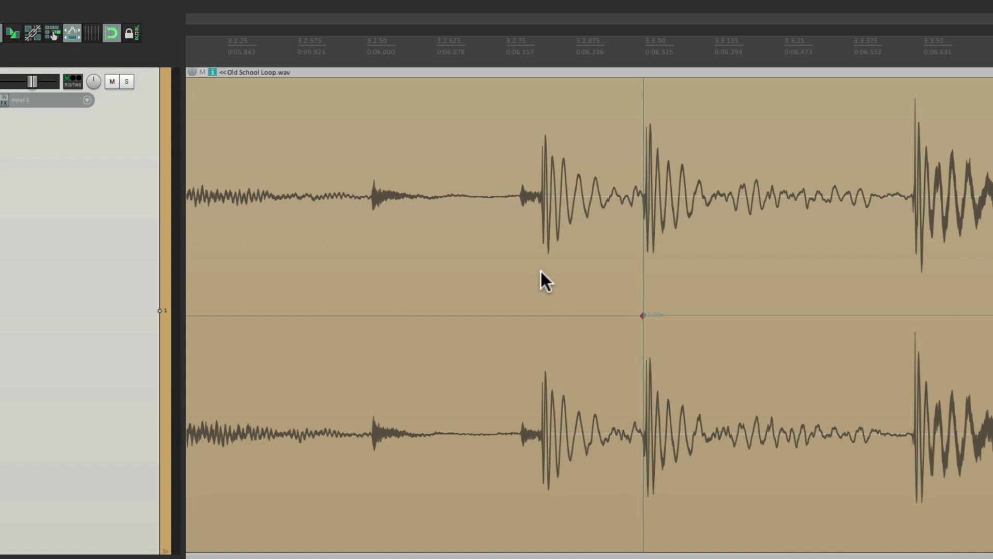
scroll(557, 280, down, 4)
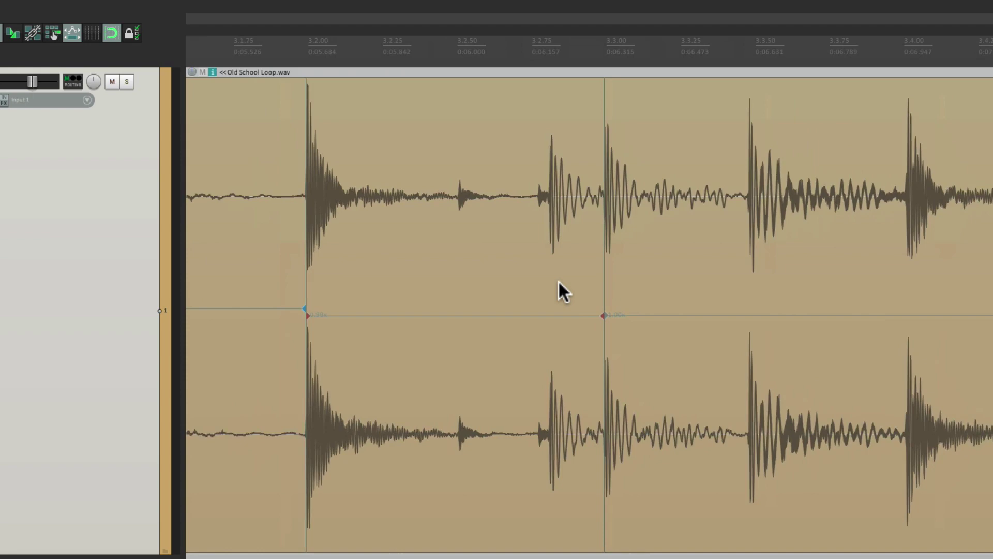
scroll(529, 261, down, 3)
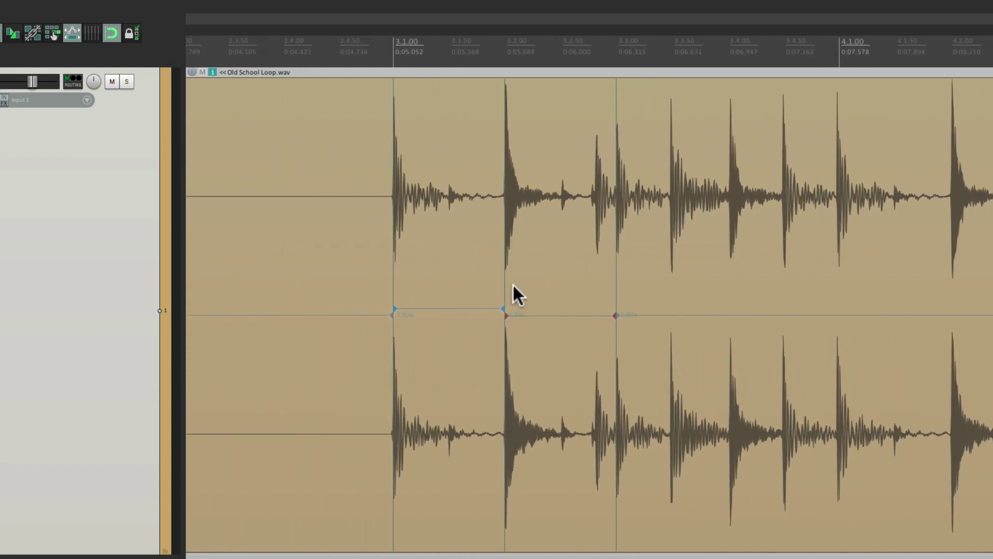
- Play the loop to check timing, then snap the hit near 3.3.50 onto the grid
click(370, 433)
key(space)
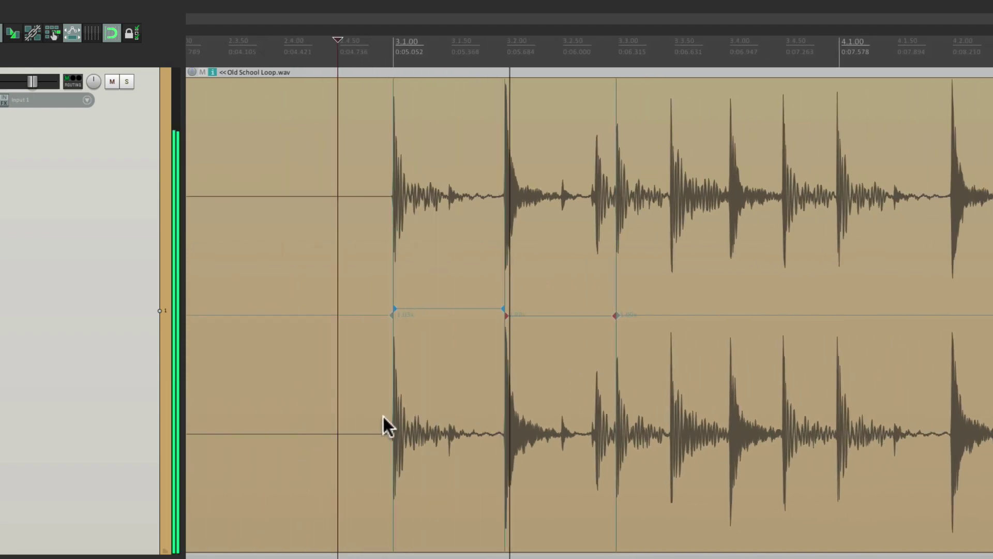
key(space)
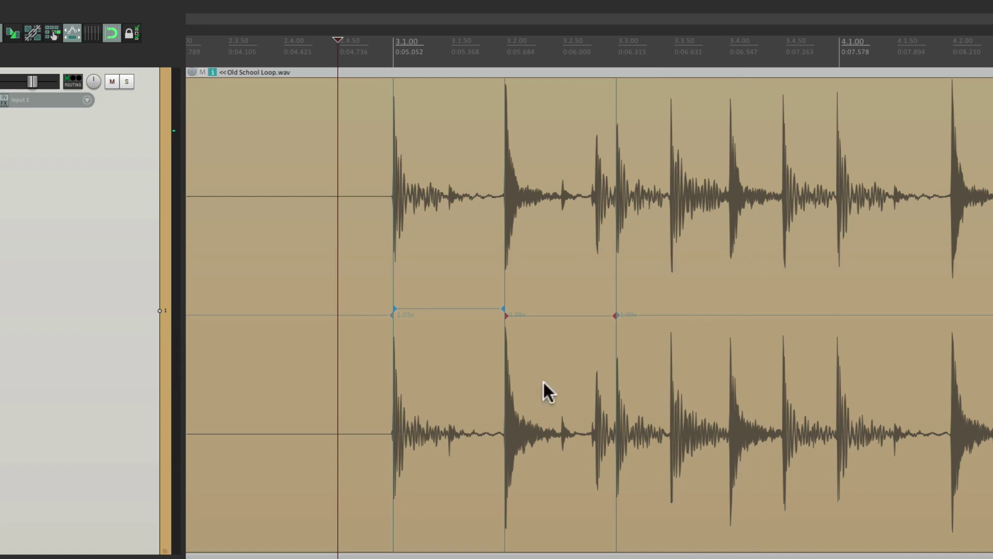
scroll(683, 231, up, 3)
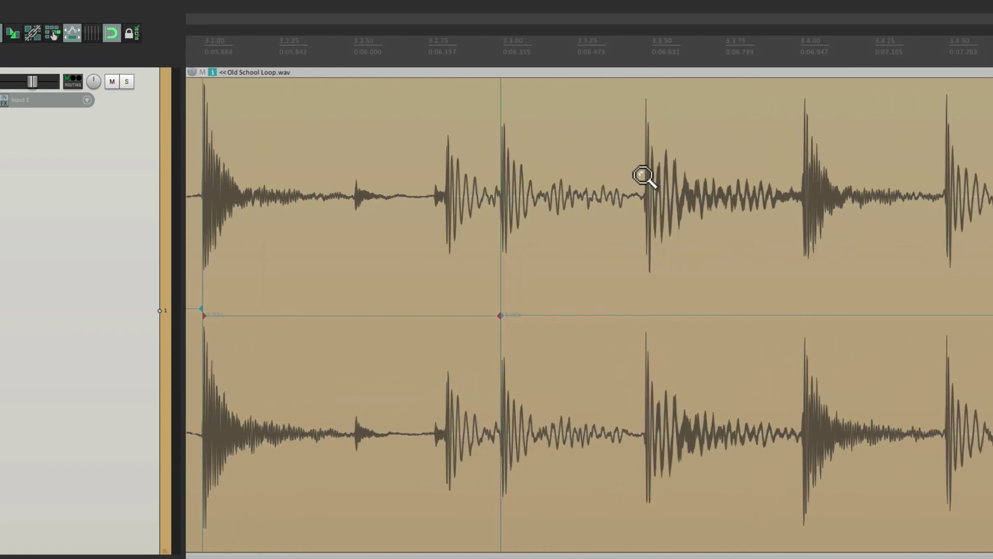
drag(632, 172, 697, 201)
click(459, 207)
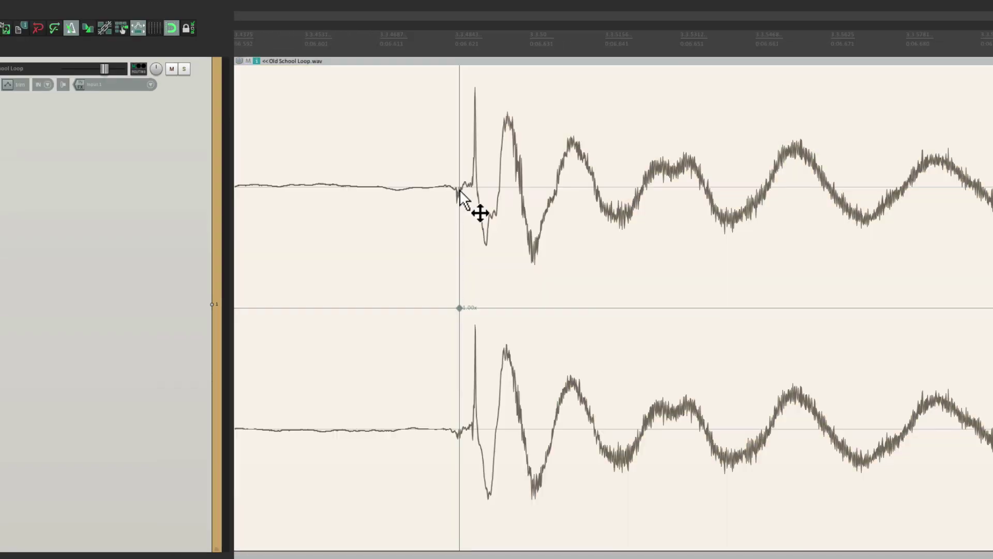
scroll(458, 187, down, 10)
click(458, 195)
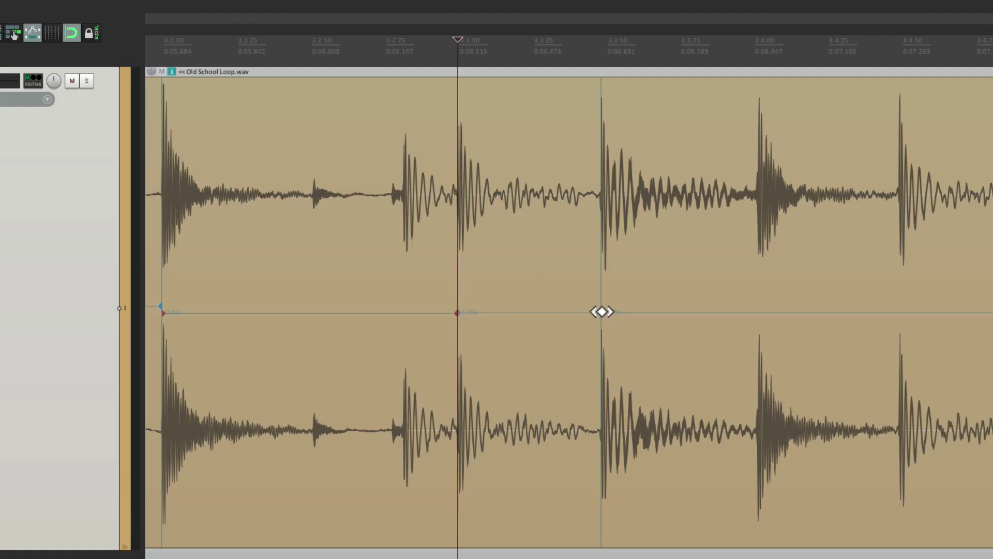
mouse_move(602, 311)
mouse_down()
mouse_move(627, 310)
mouse_move(602, 313)
mouse_up()
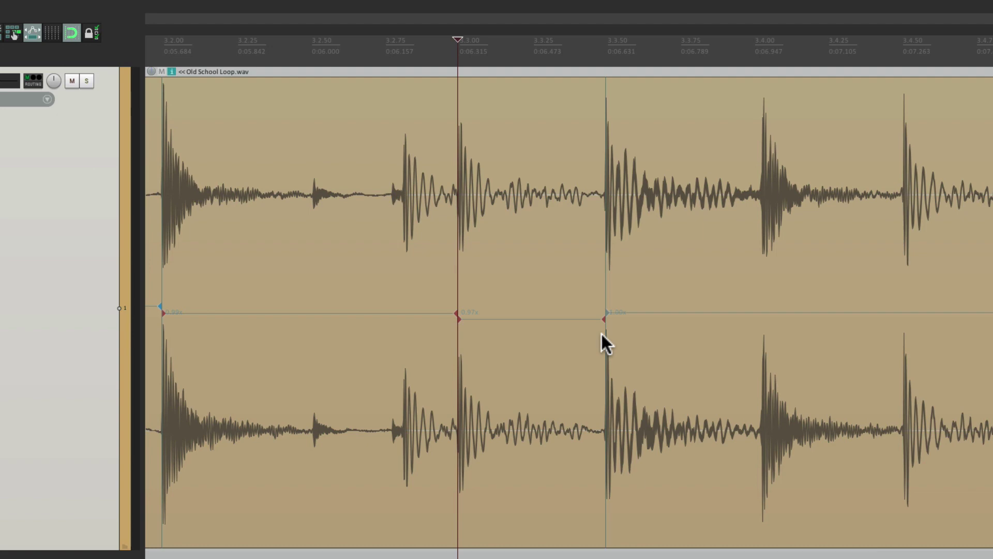
- Add a stretch marker at the next hit and move it onto the 3.4.00 beat
scroll(595, 336, right, 6)
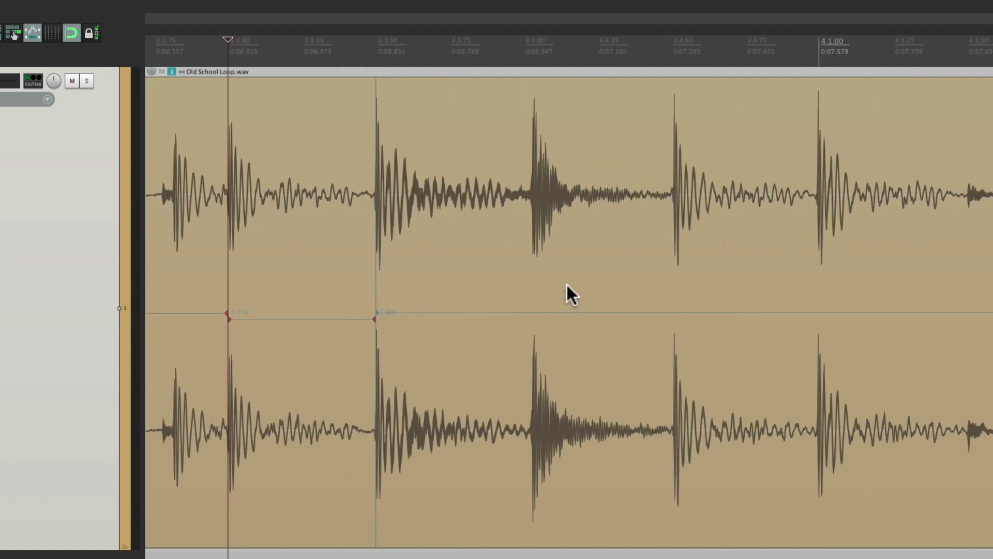
drag(517, 173, 544, 196)
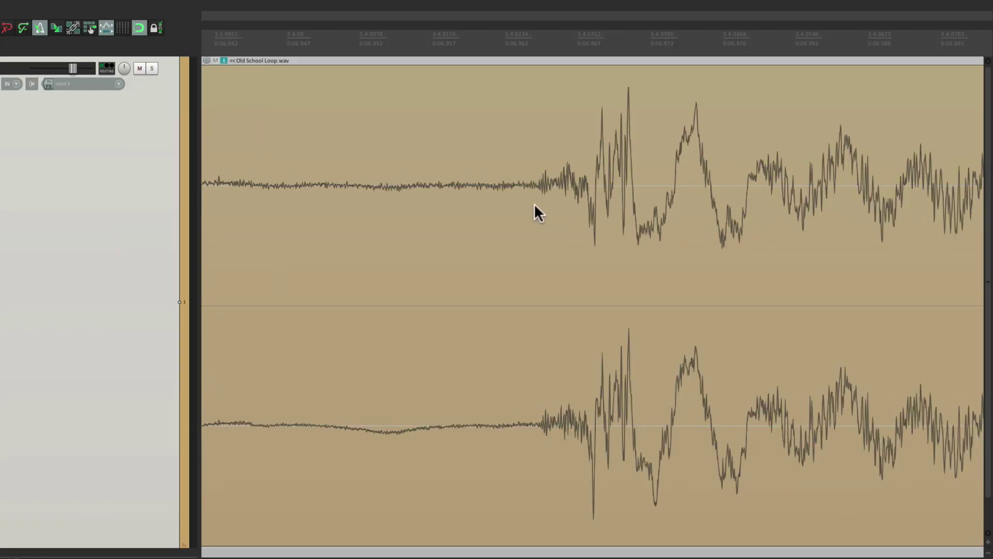
click(565, 193)
key(shift+w)
scroll(567, 198, down, 10)
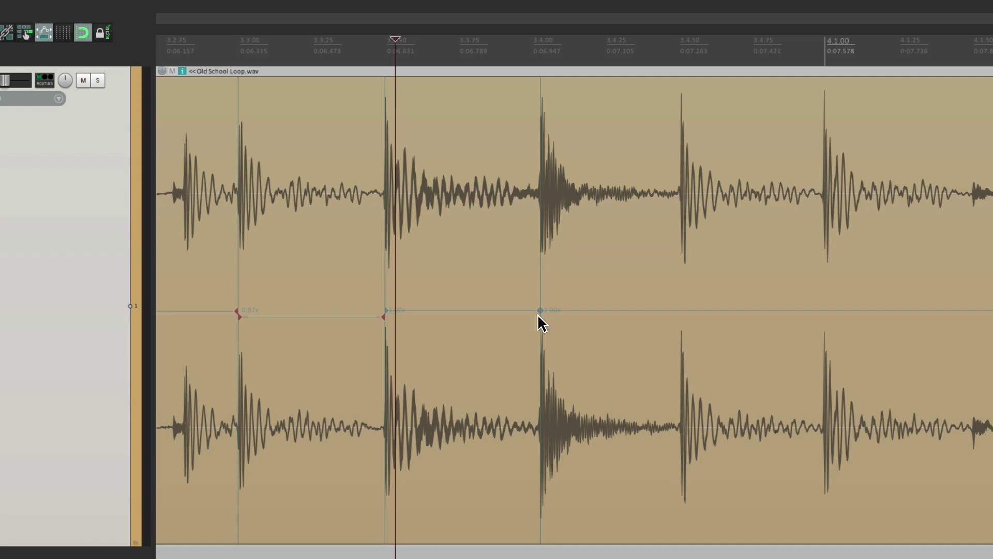
drag(539, 311, 532, 311)
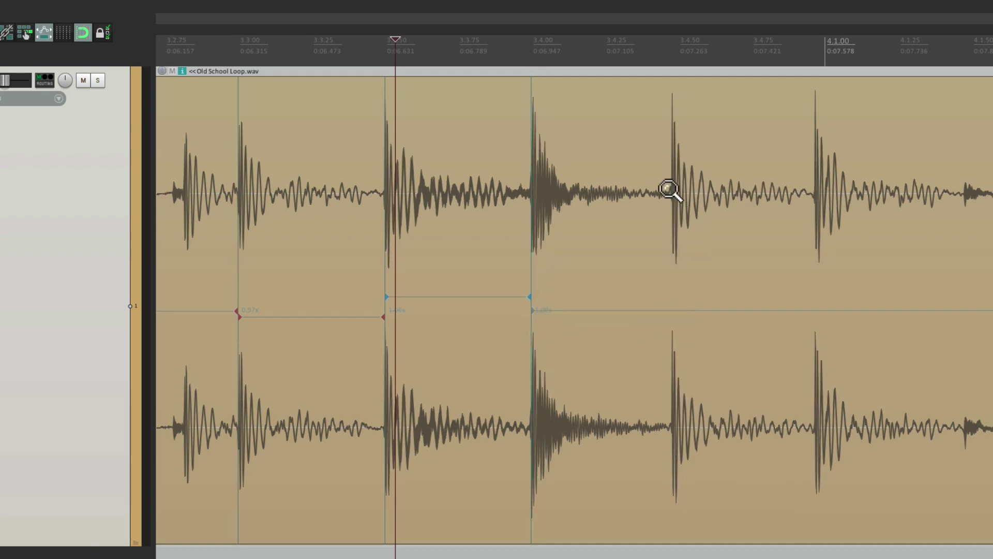
- Add a stretch marker at the hit near 3.4.50 and align it to that beat
drag(653, 182, 730, 209)
click(431, 182)
key(shift+w)
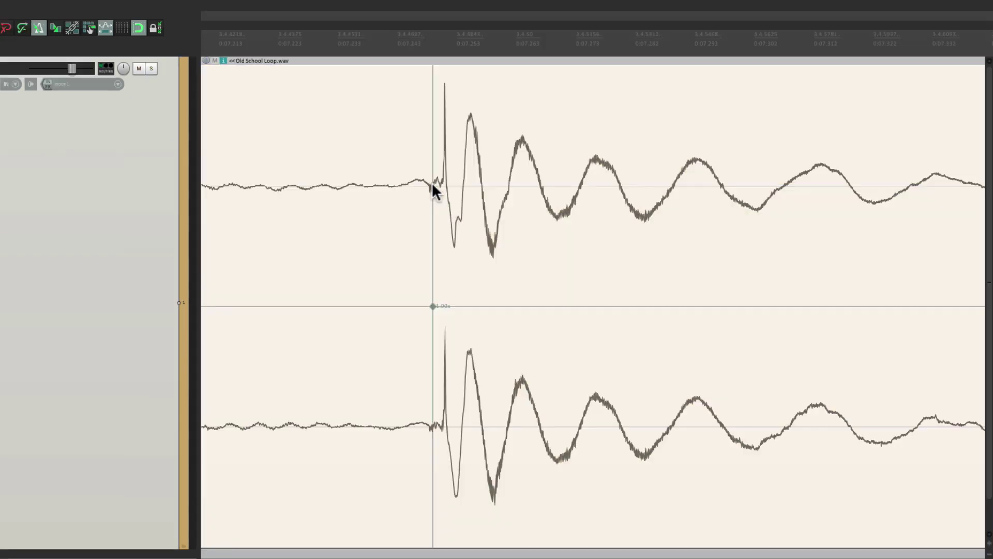
scroll(431, 182, down, 10)
drag(672, 311, 678, 311)
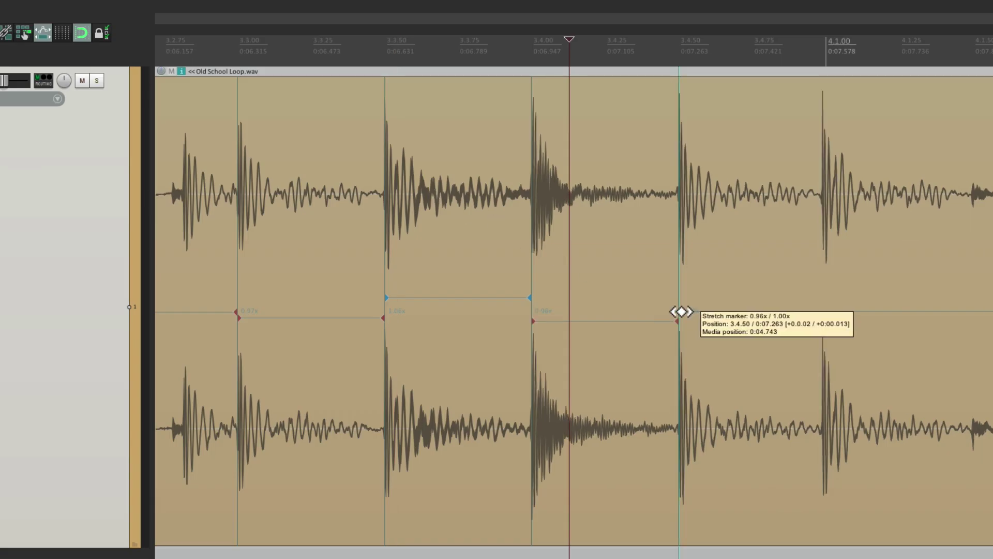
- Add a stretch marker at the 4.1.00 hit, align it to the bar line, and play back
drag(790, 202, 818, 205)
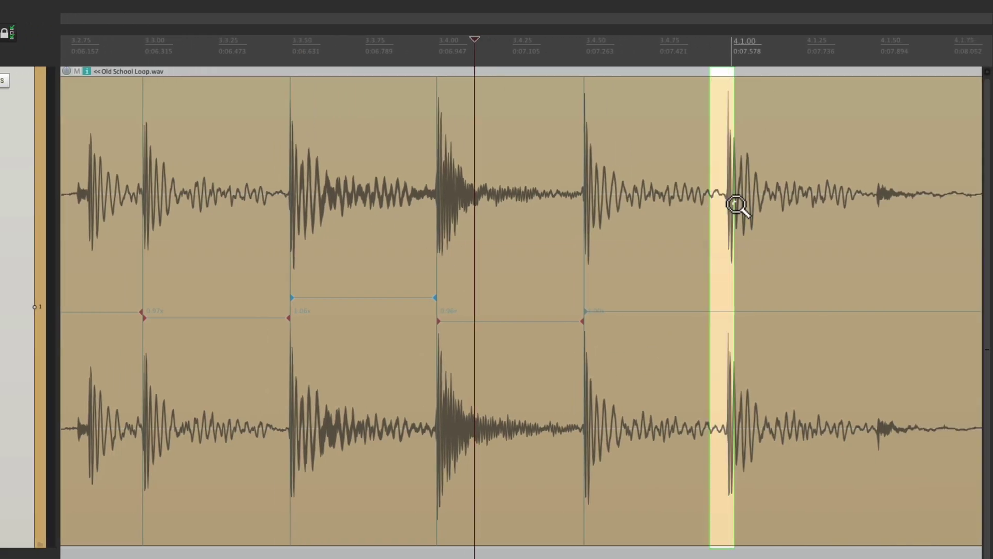
click(756, 222)
key(shift+w)
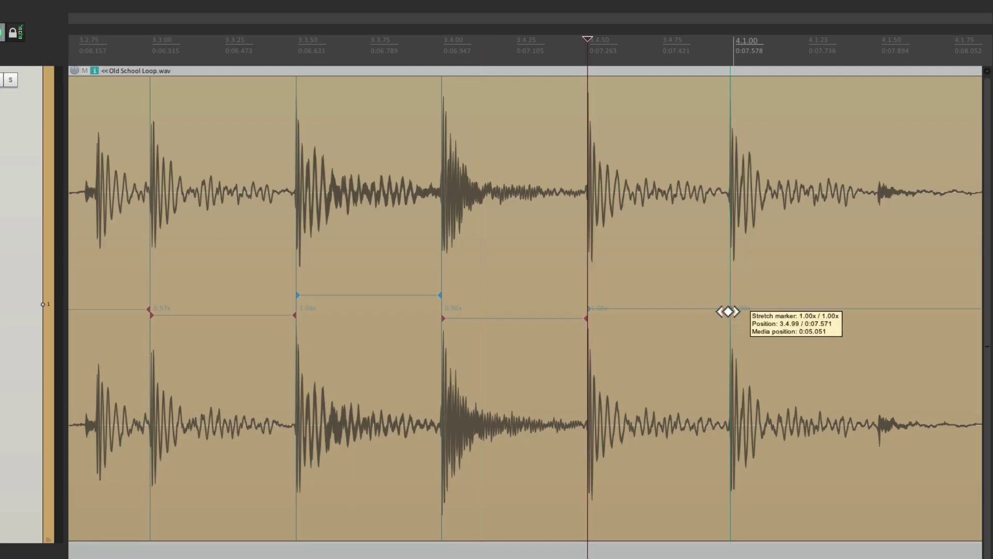
drag(728, 311, 731, 310)
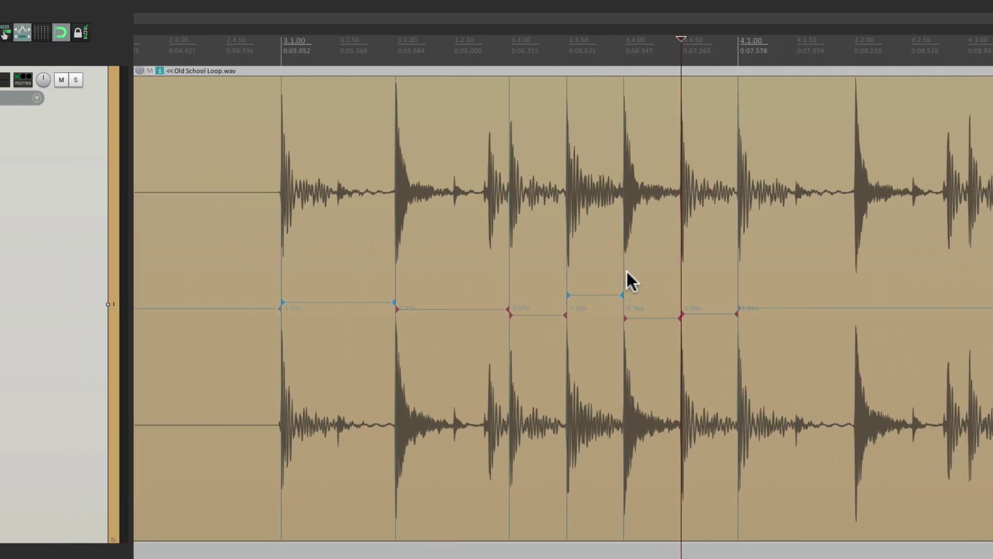
click(245, 45)
key(space)
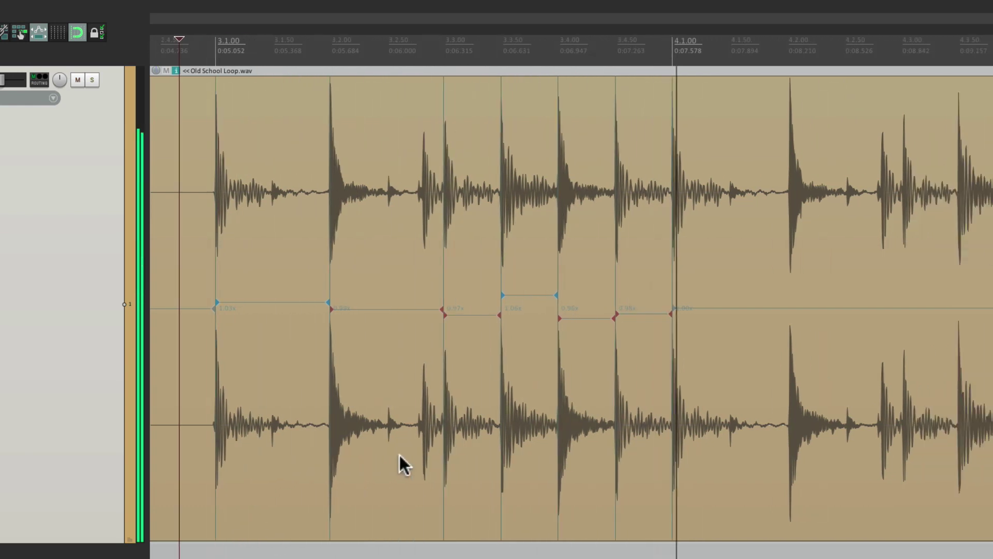
key(space)
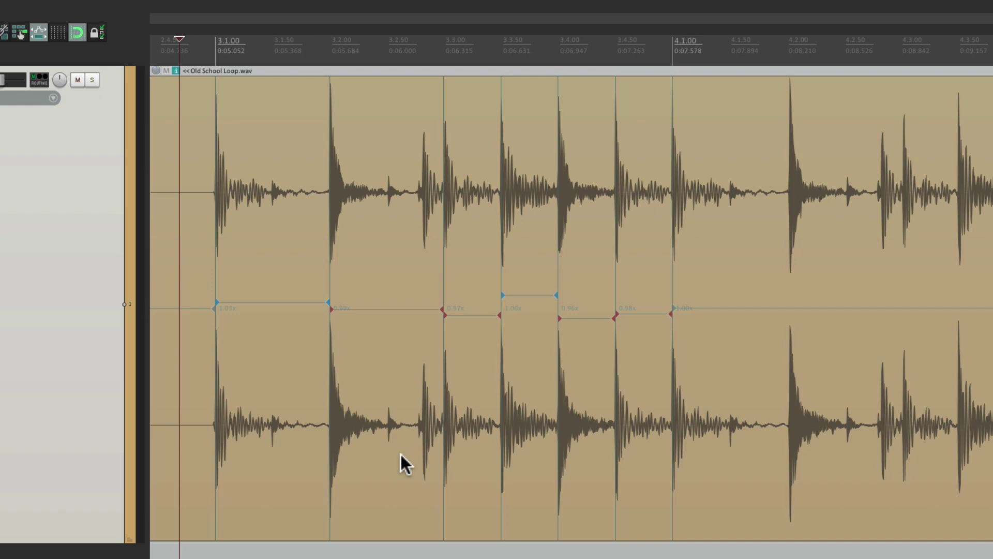
- Remove all stretch markers from Old School Loop.wav and reselect the drum item
right_click(615, 254)
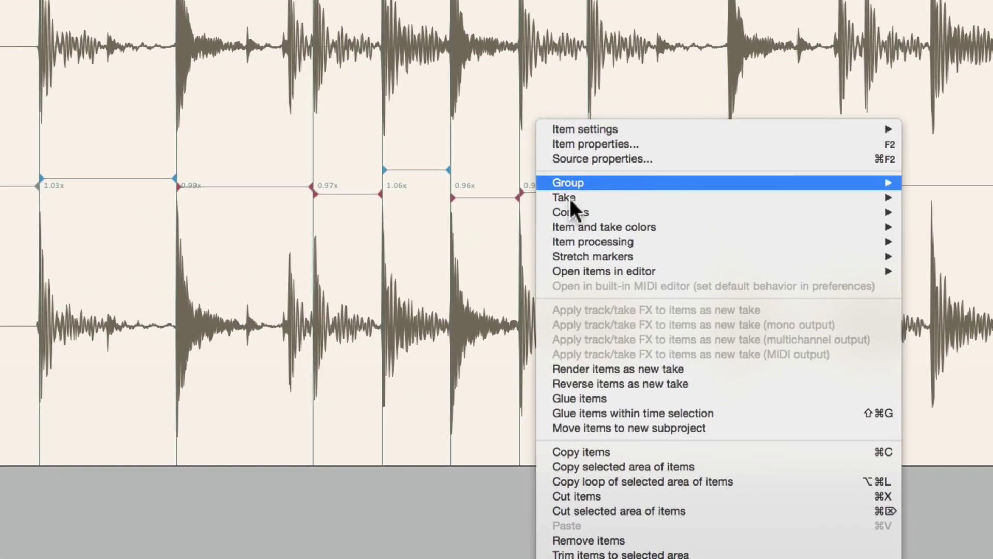
mouse_move(640, 367)
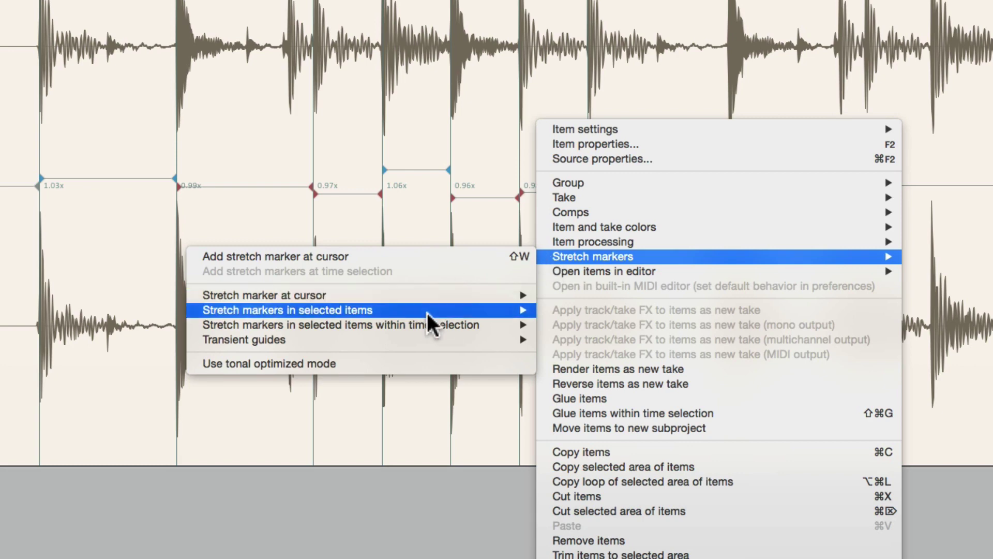
mouse_move(427, 312)
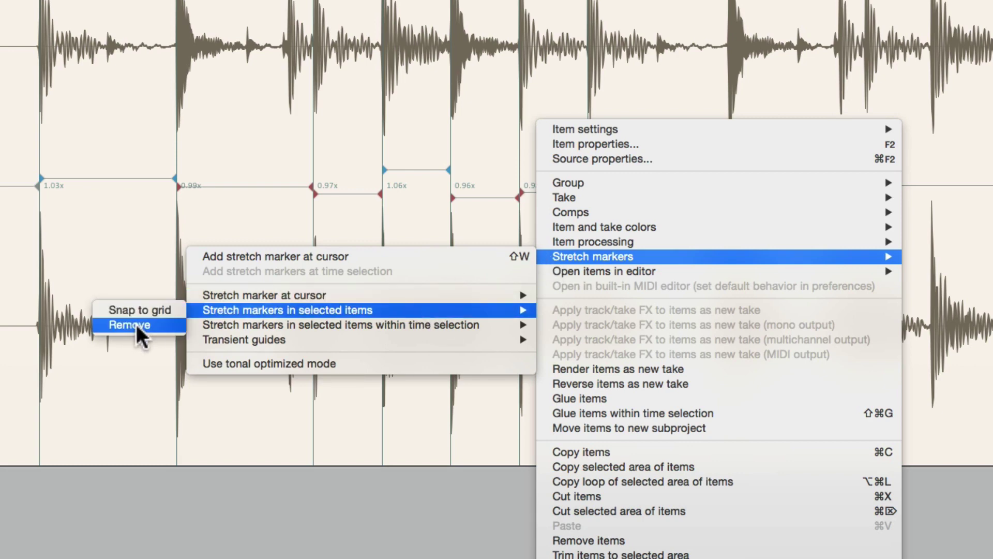
click(161, 324)
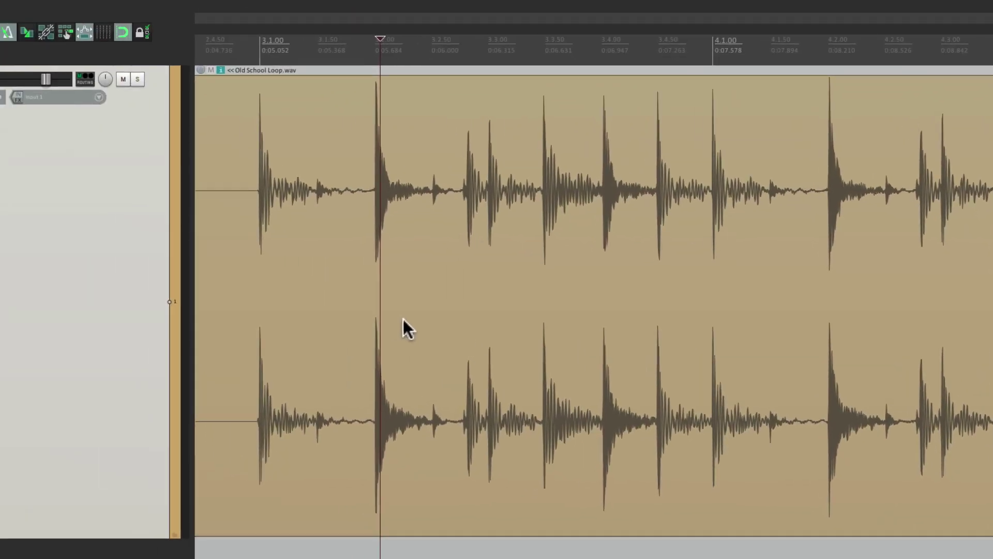
scroll(476, 306, left, 5)
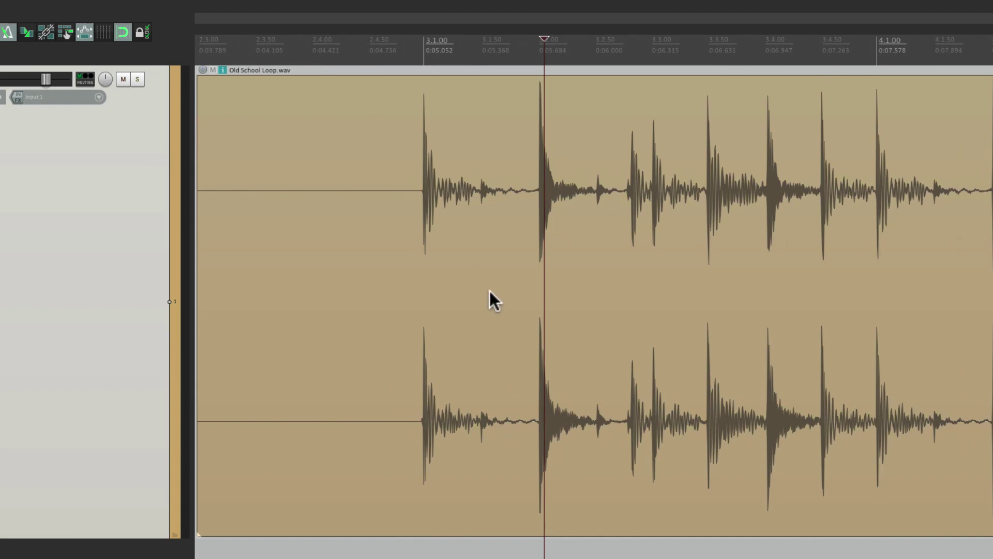
click(515, 228)
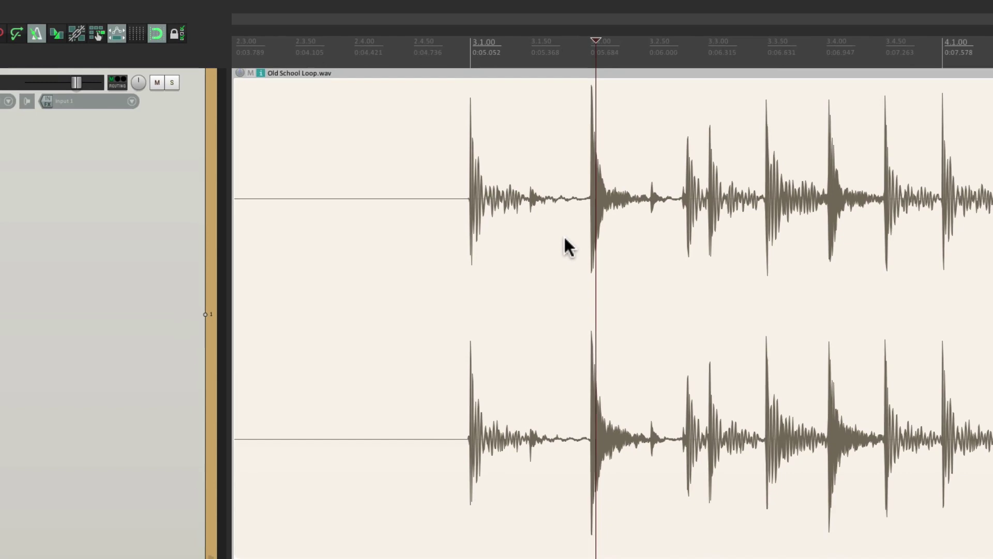
- Open the Dynamic split items dialog from the menu
mouse_move(217, 5)
click(178, 8)
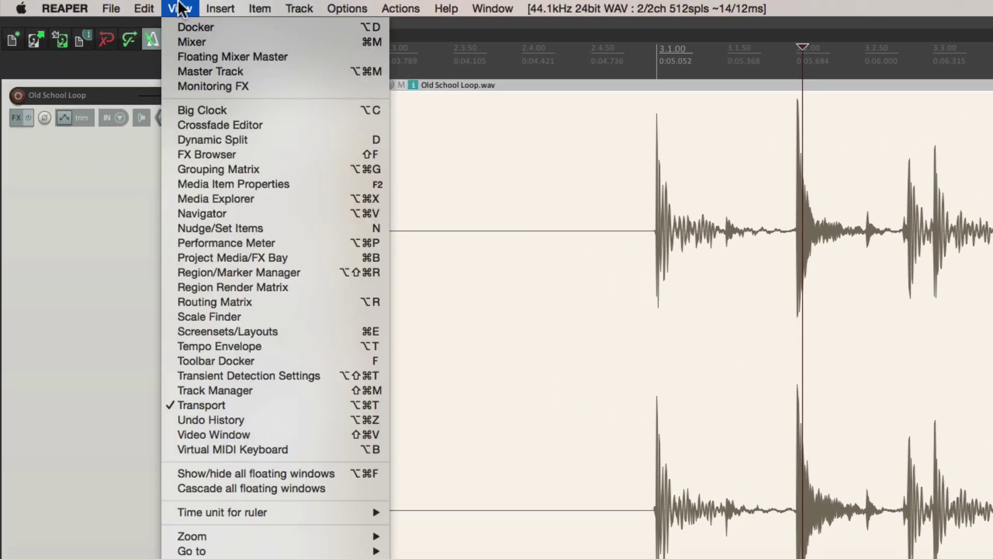
click(166, 137)
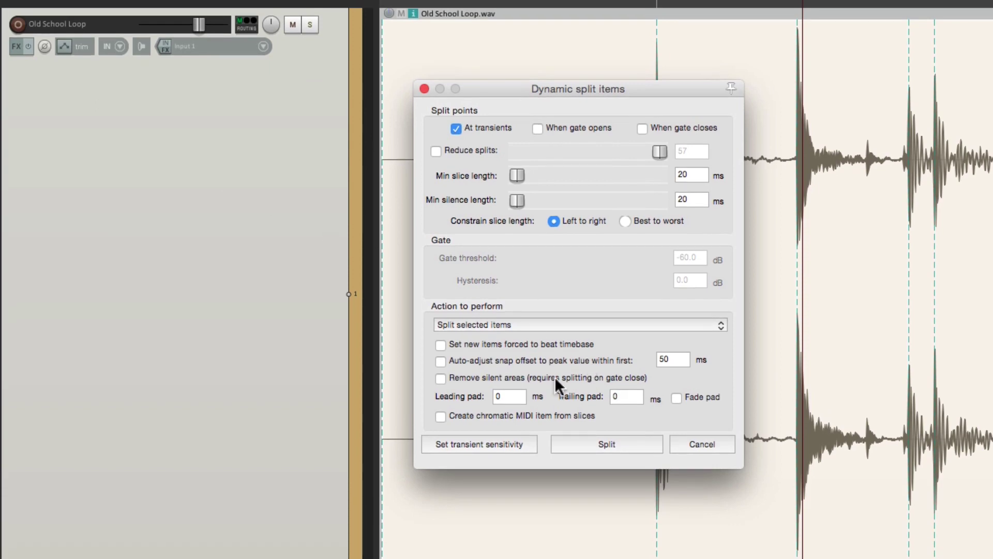
- Set the transient detection threshold to -9.4 dB and close the settings window
click(507, 443)
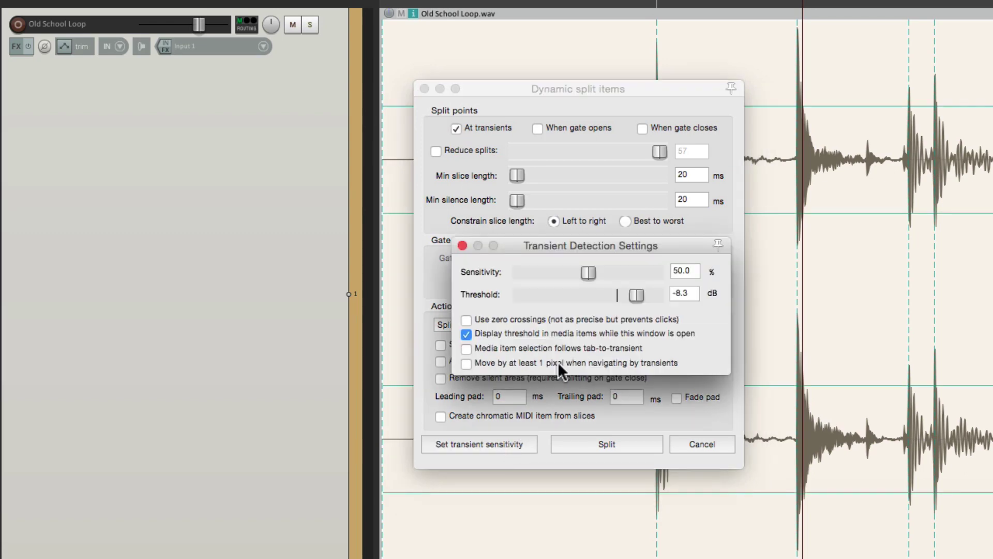
drag(631, 291, 682, 292)
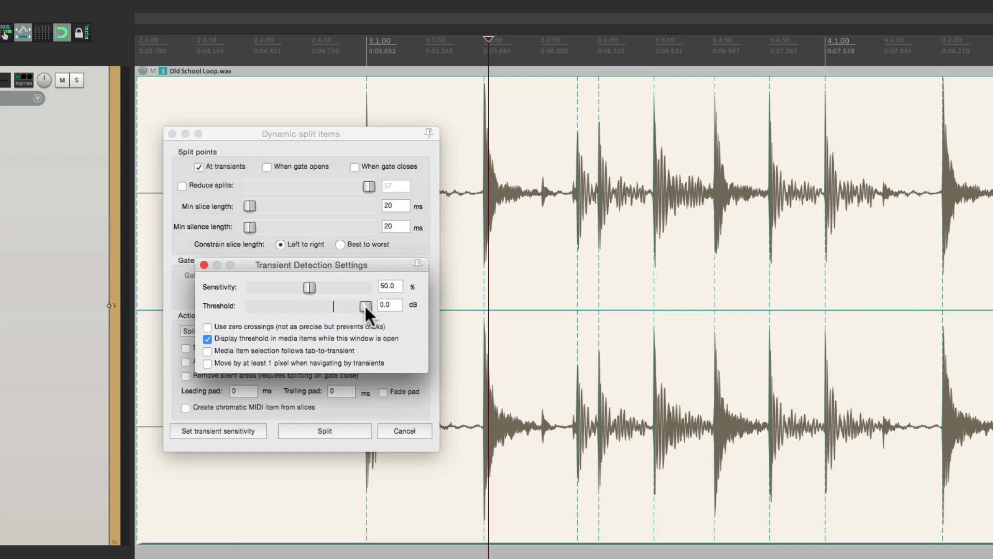
mouse_move(364, 303)
mouse_down()
mouse_move(336, 305)
mouse_move(364, 303)
mouse_move(355, 305)
mouse_up()
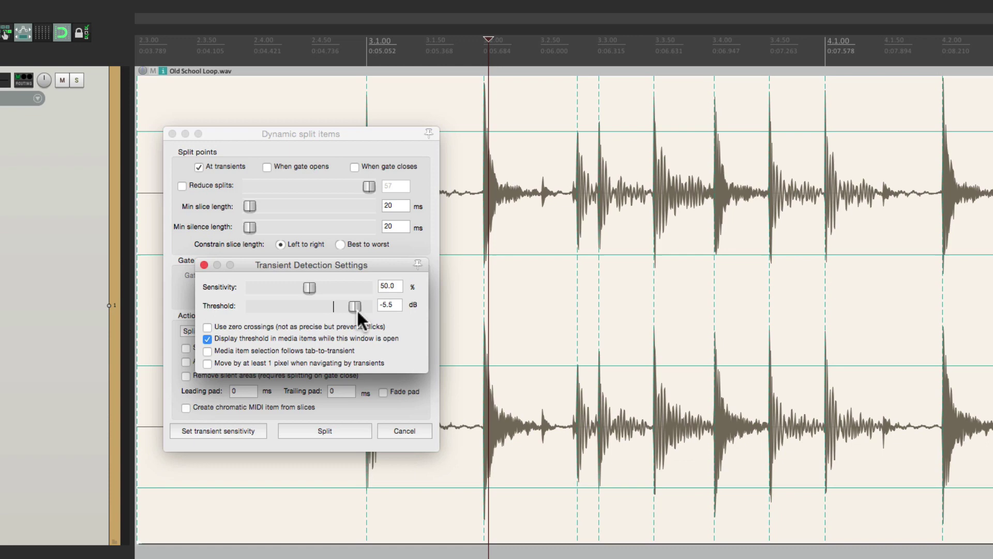
drag(355, 306, 344, 305)
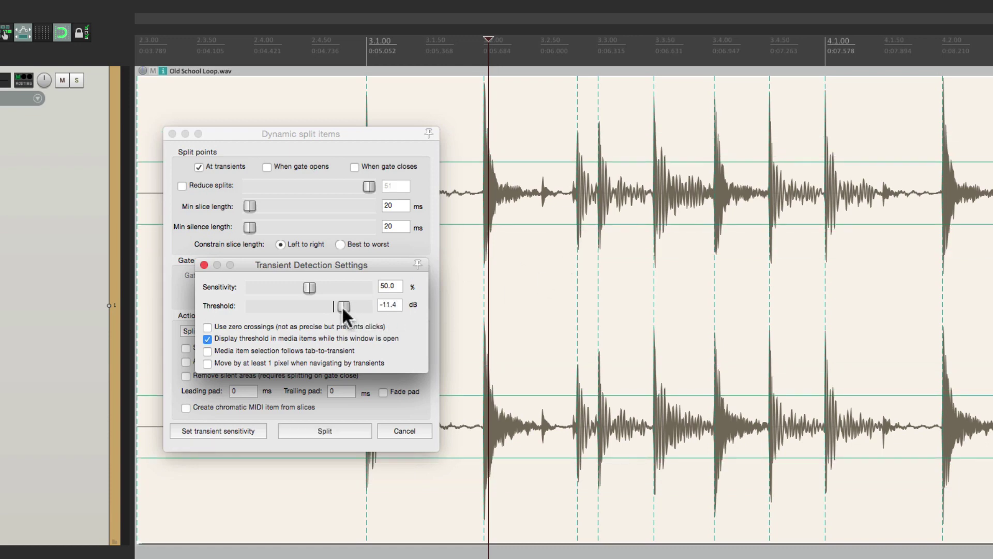
drag(341, 306, 324, 305)
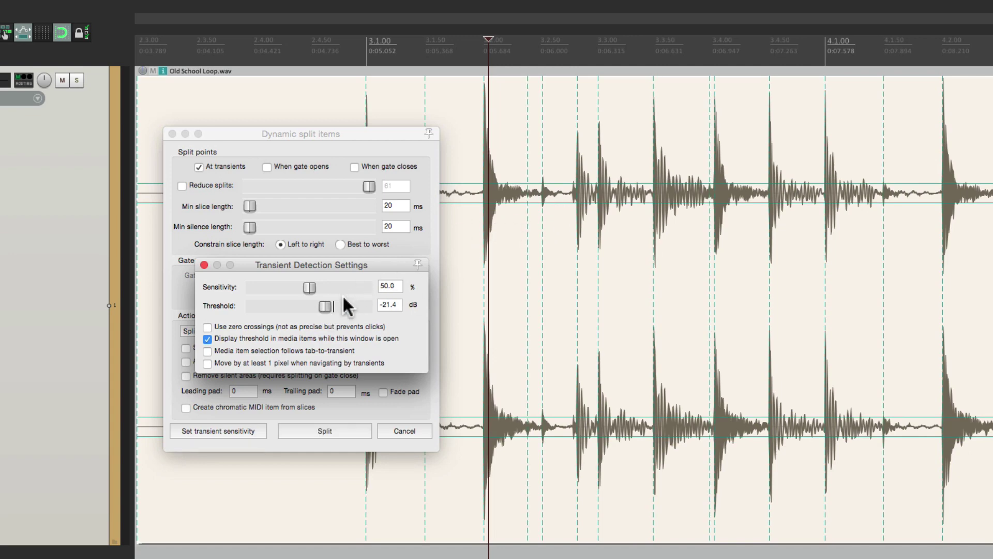
drag(325, 305, 348, 305)
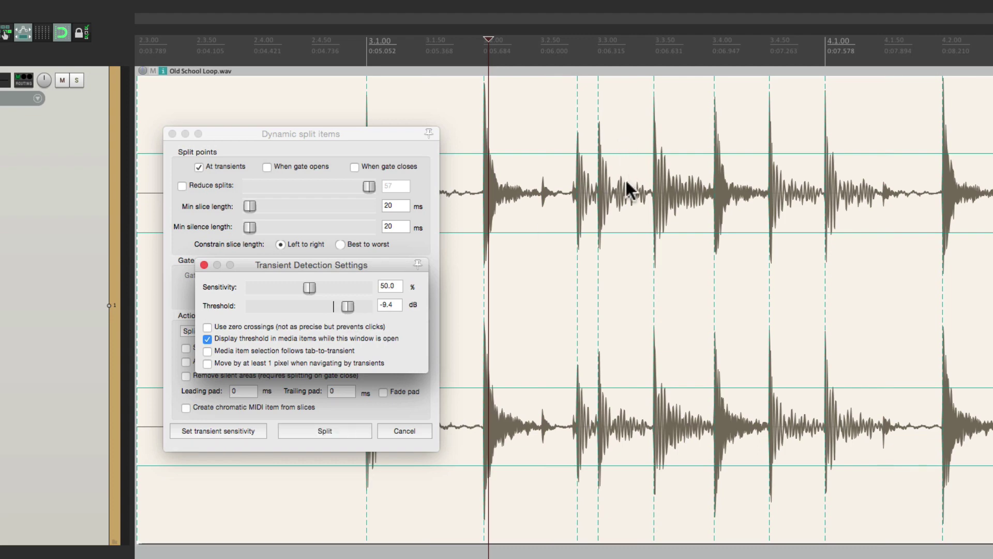
click(204, 265)
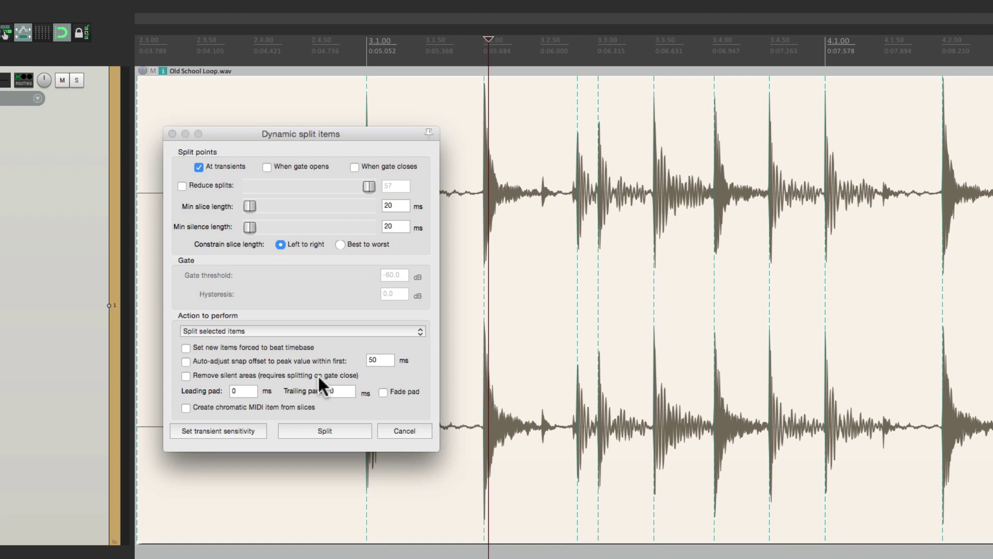
- Split the loop at every detected transient and select a few slices to inspect them
click(334, 429)
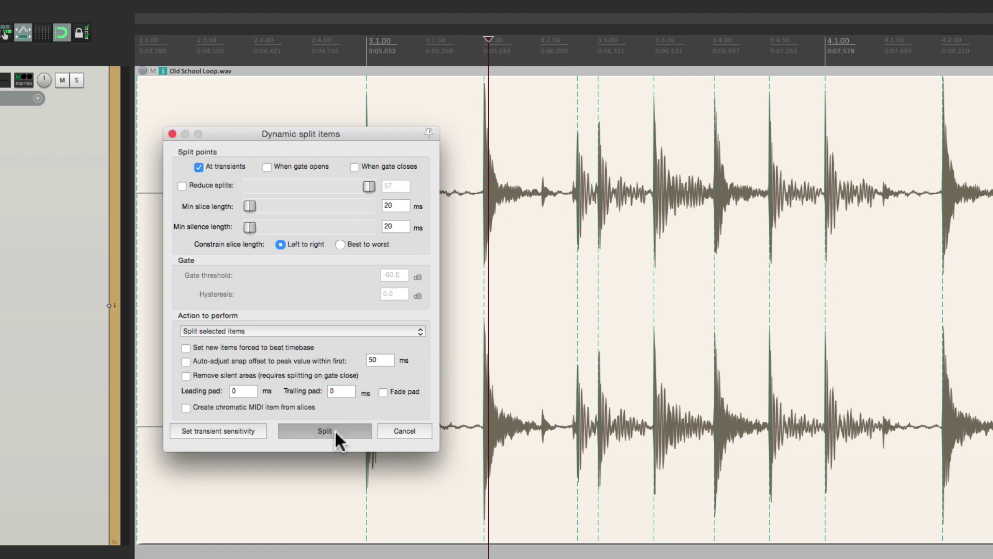
click(428, 155)
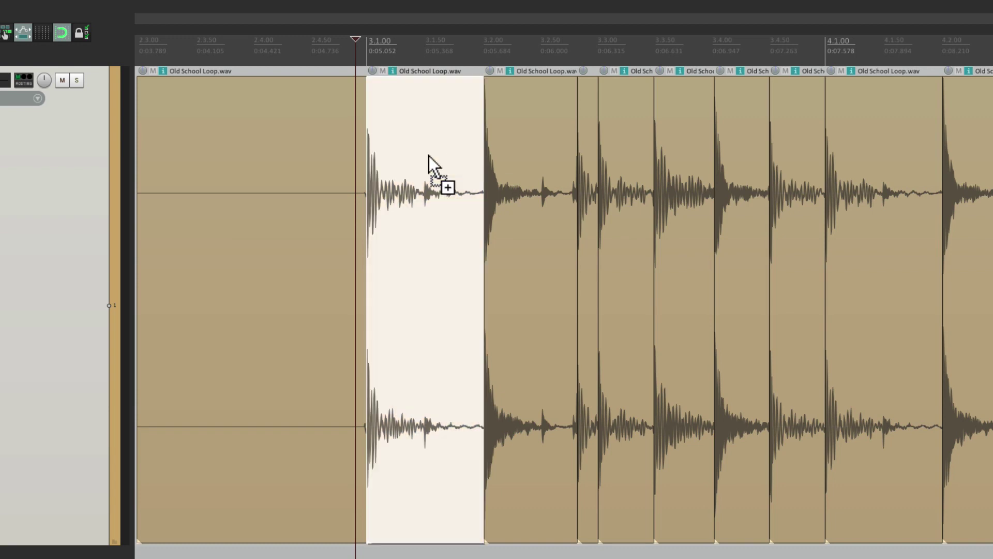
click(548, 133)
click(632, 130)
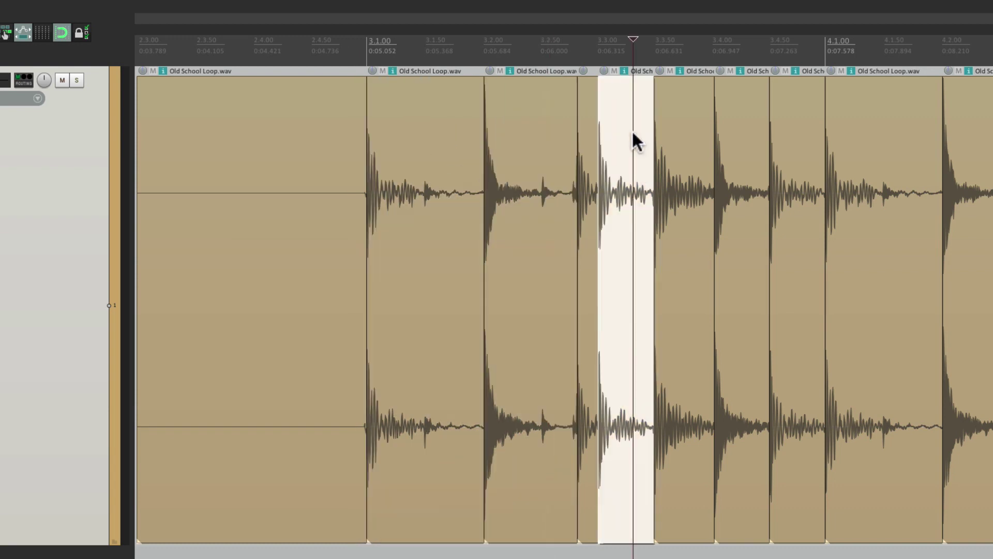
click(672, 124)
key(ctrl+z)
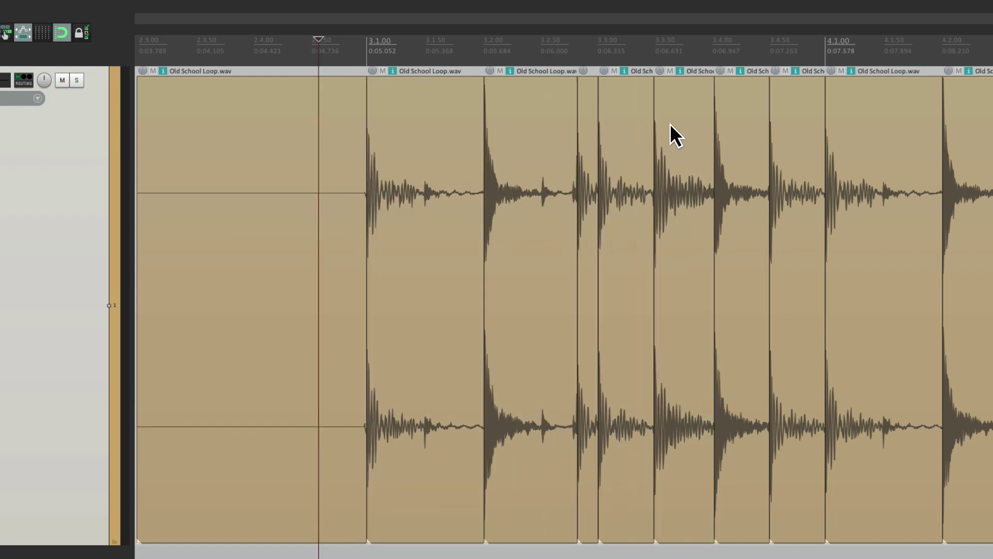
- Undo the split, then use Dynamic split to write stretch markers to the selected item at every transient
key(ctrl+z)
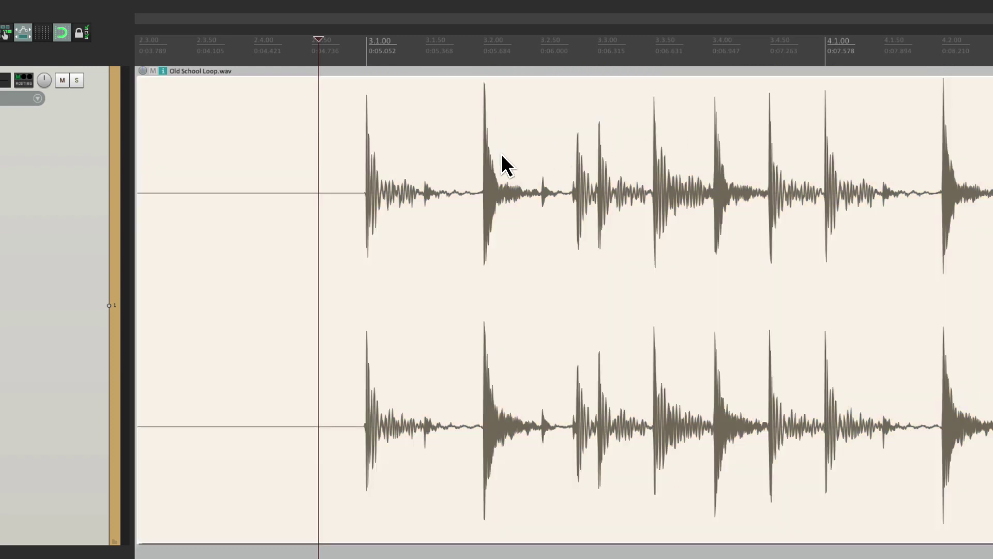
key(d)
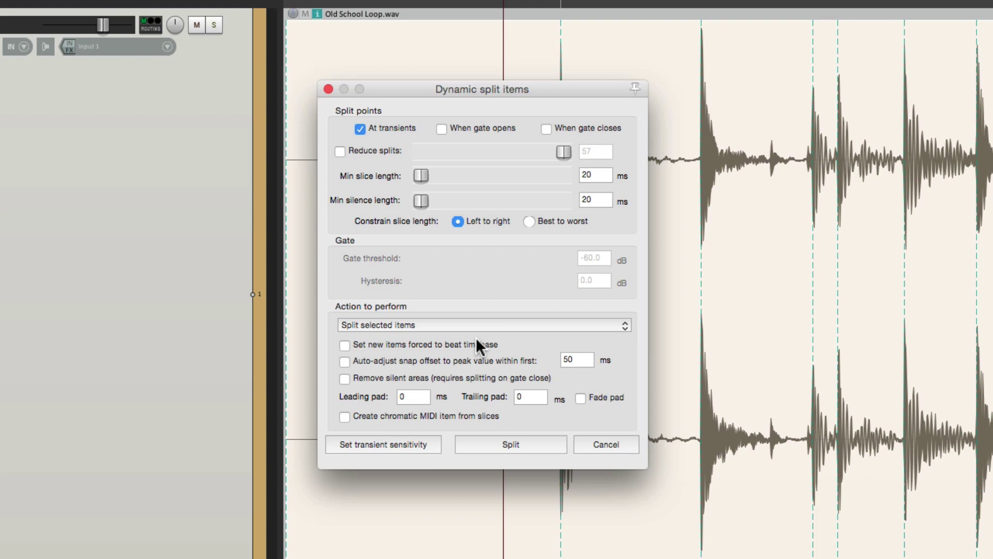
click(496, 324)
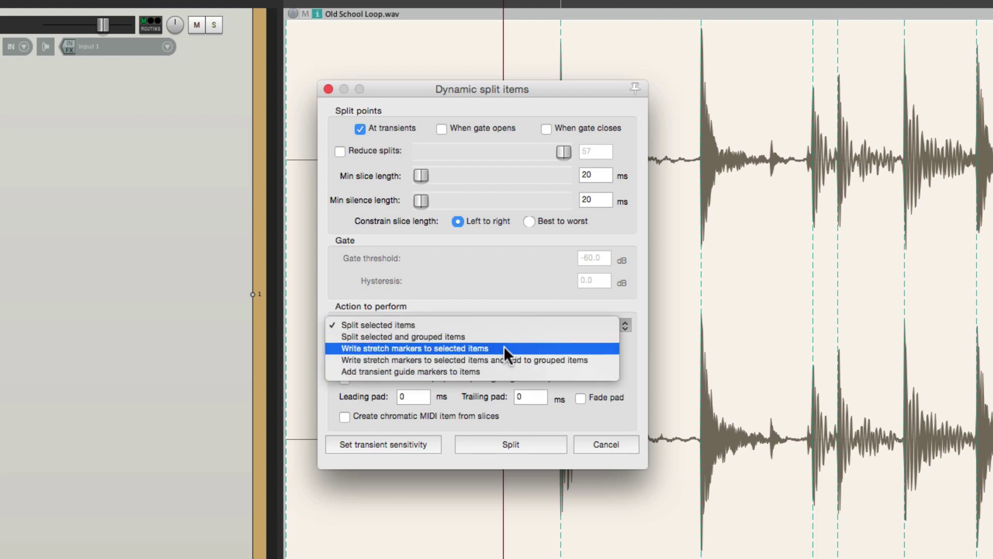
click(503, 346)
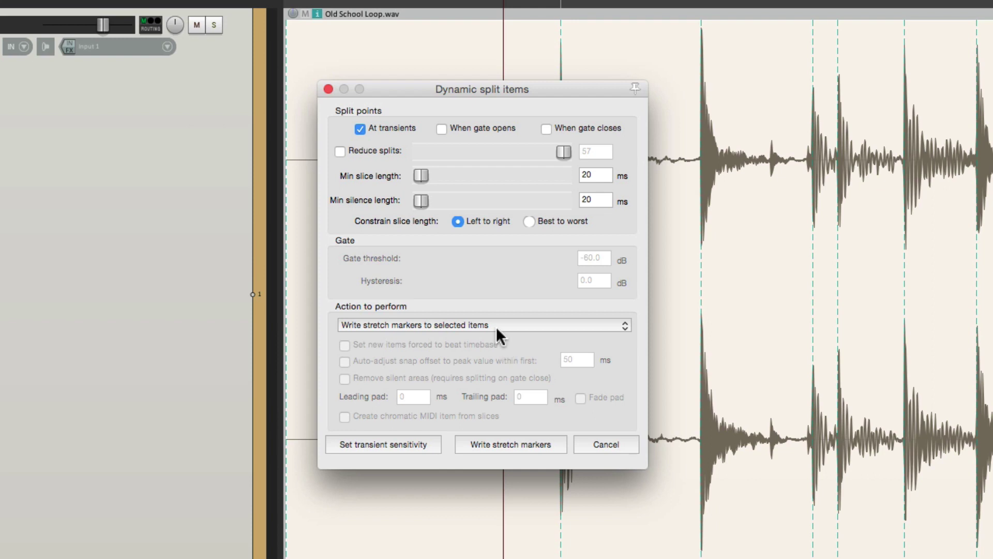
click(515, 445)
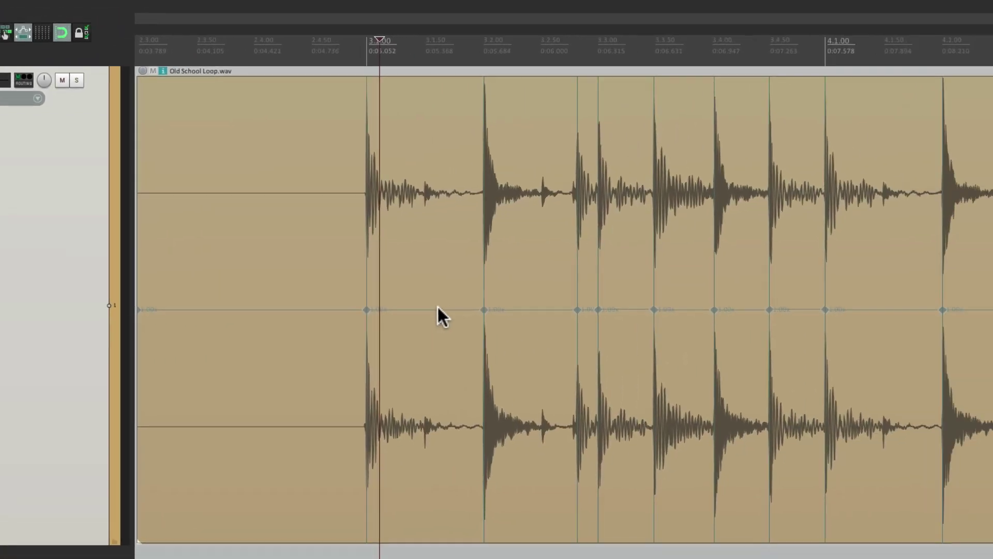
scroll(354, 317, up, 2)
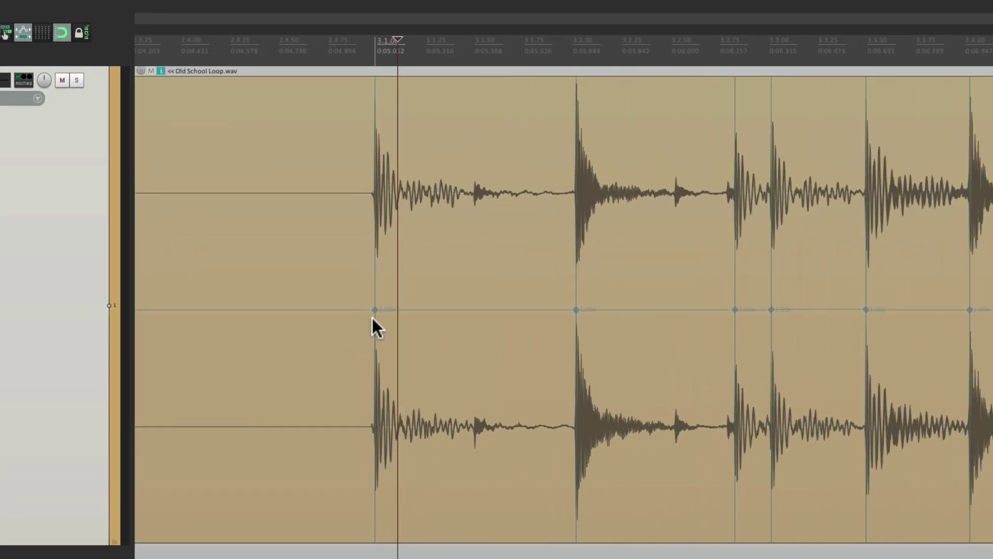
mouse_move(377, 311)
mouse_down()
mouse_move(355, 311)
mouse_move(376, 310)
mouse_up()
- Snap the Old School Loop.wav stretch markers to the grid, then bring up the Snap/Grid Settings
click(543, 234)
right_click(542, 230)
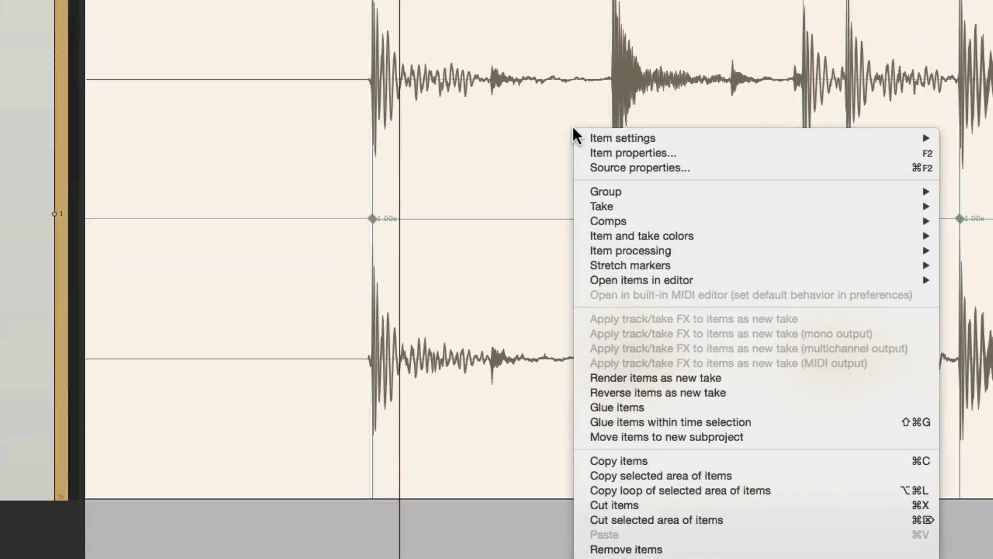
mouse_move(555, 342)
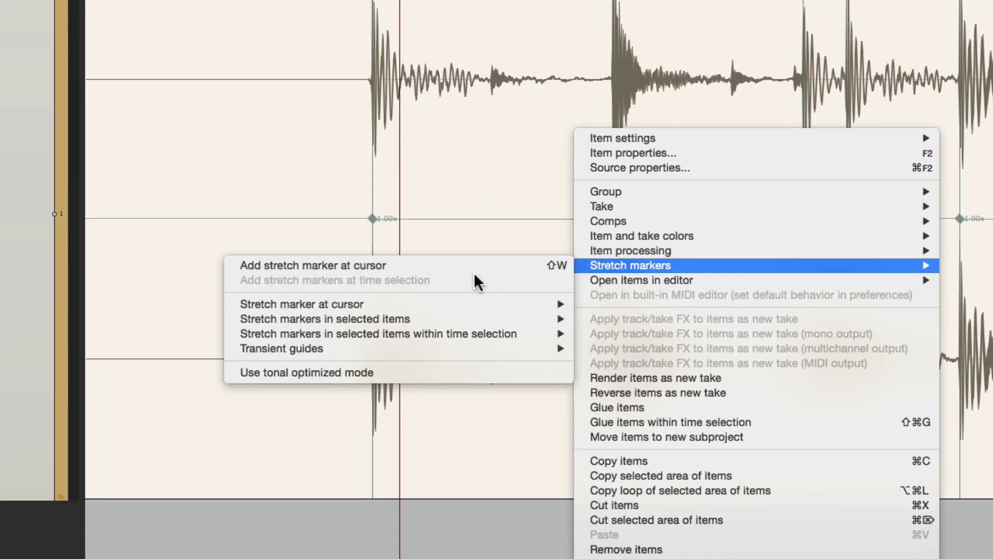
mouse_move(458, 317)
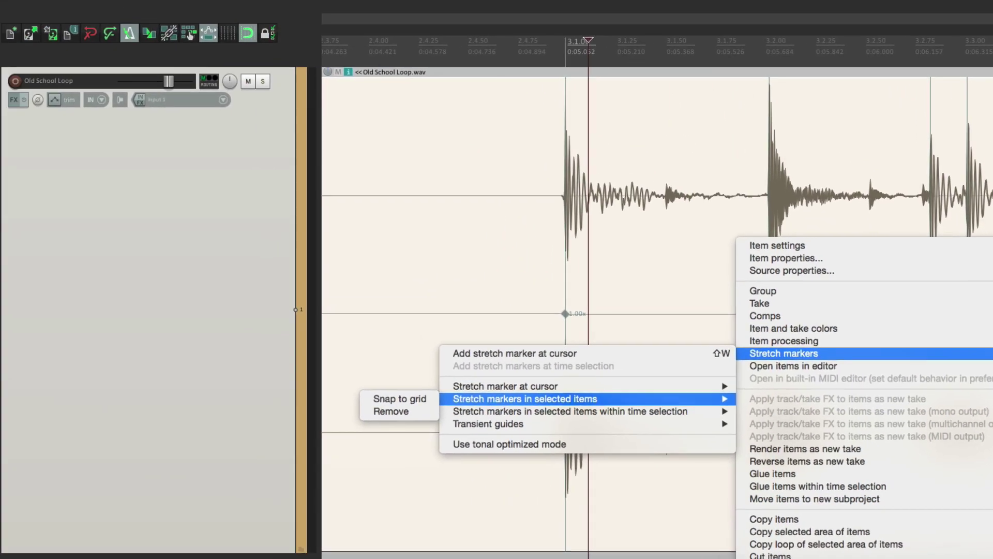
click(193, 323)
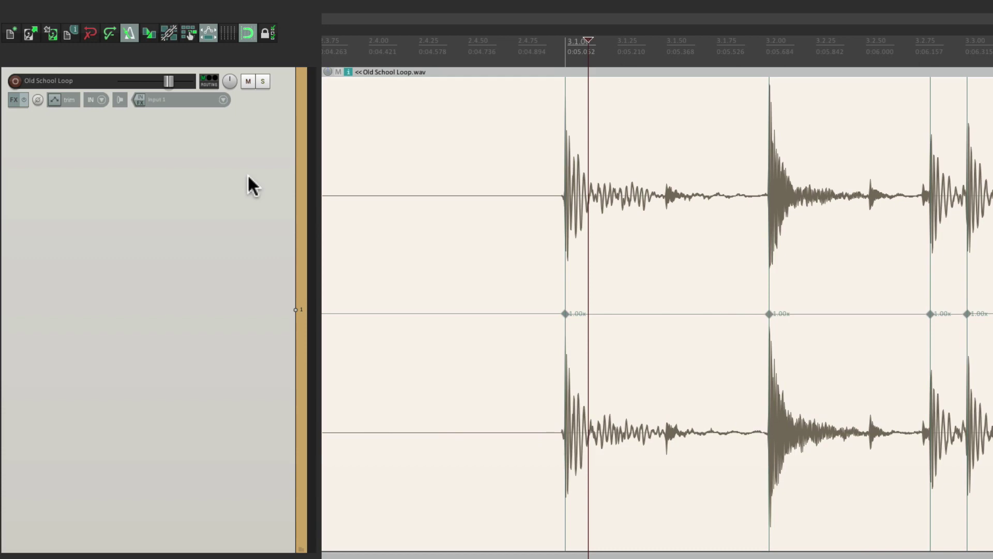
right_click(246, 35)
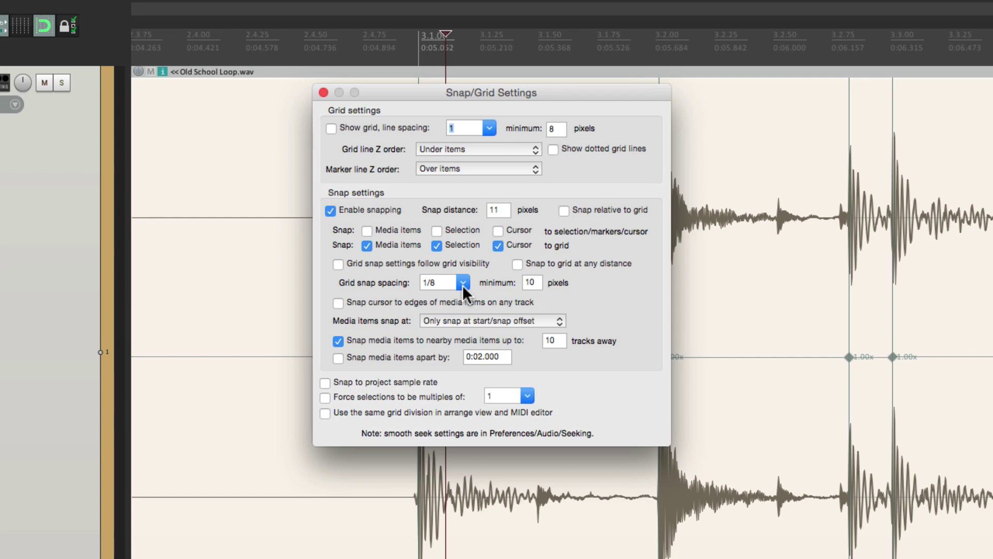
- Close the grid settings and snap the loop's stretch markers to the 1/8 grid
click(324, 92)
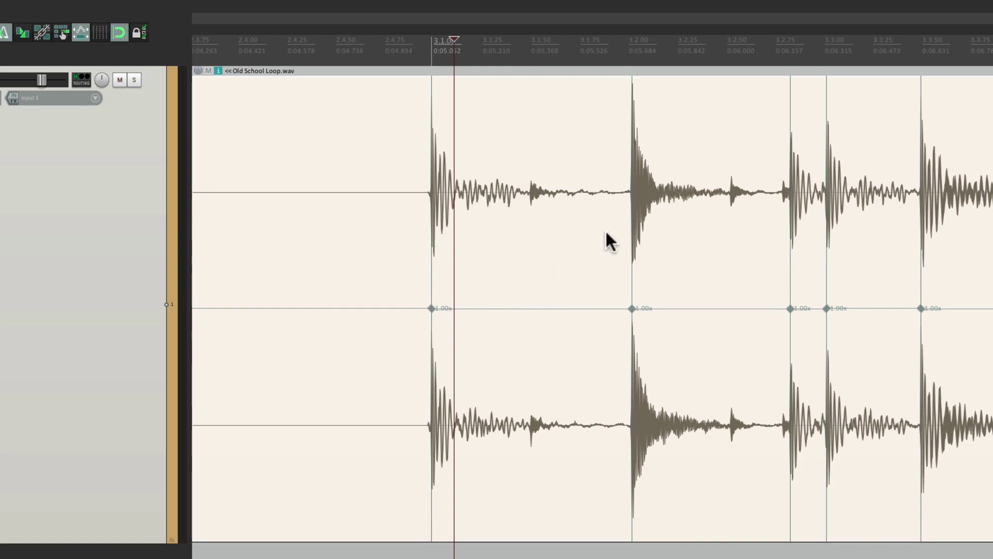
right_click(606, 233)
mouse_move(619, 352)
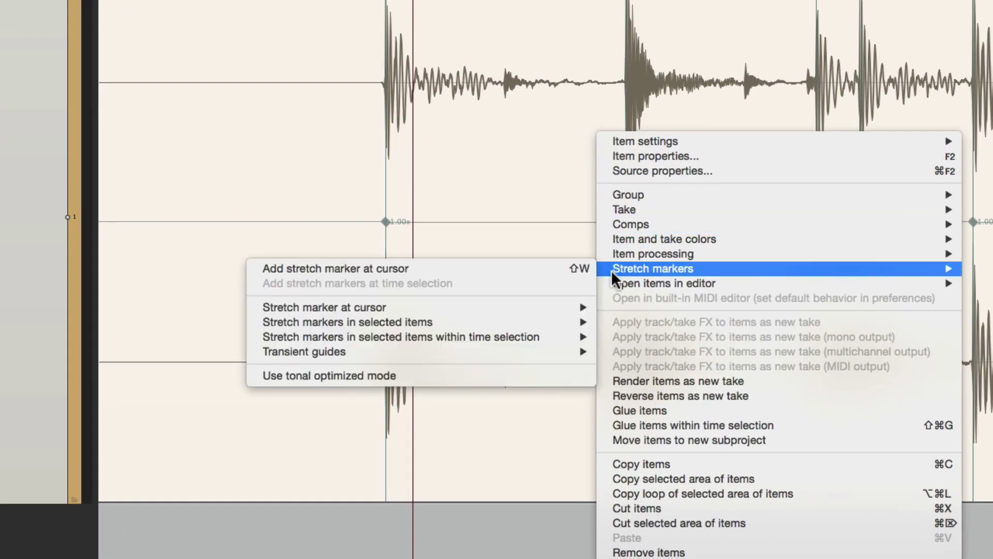
mouse_move(491, 321)
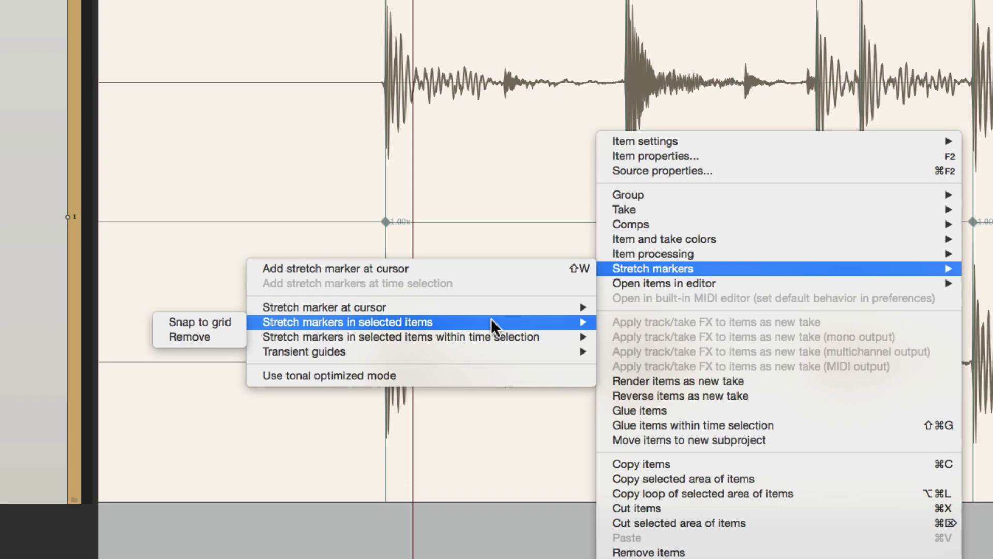
click(209, 323)
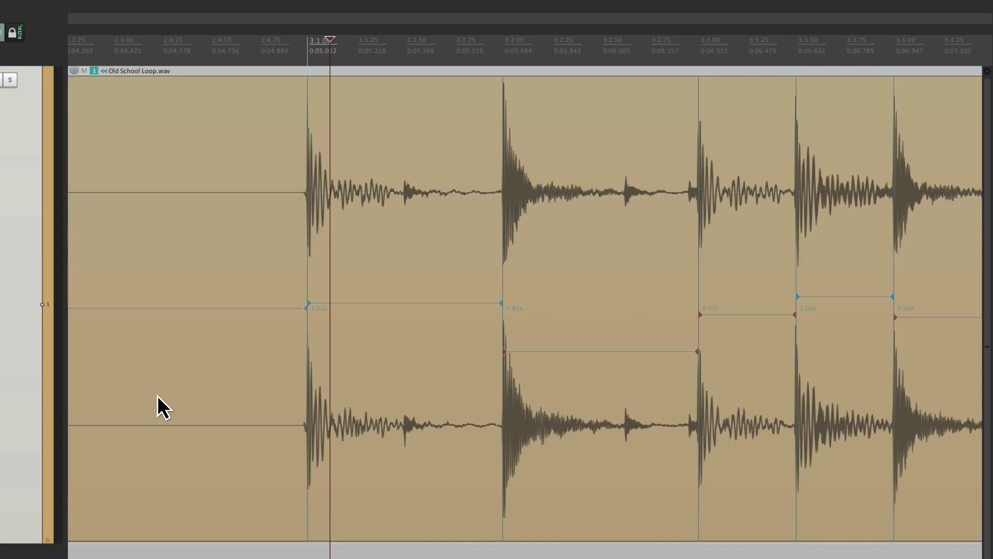
scroll(182, 401, down, 4)
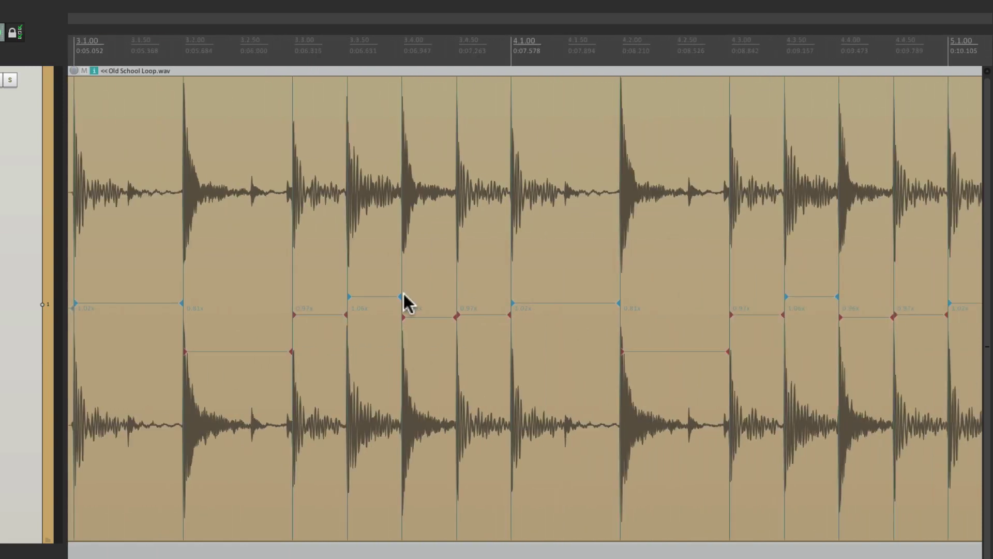
- Play the stretched loop and reset the 0.81x section at 3.2.00 to 1.00x
scroll(362, 290, left, 2)
click(130, 546)
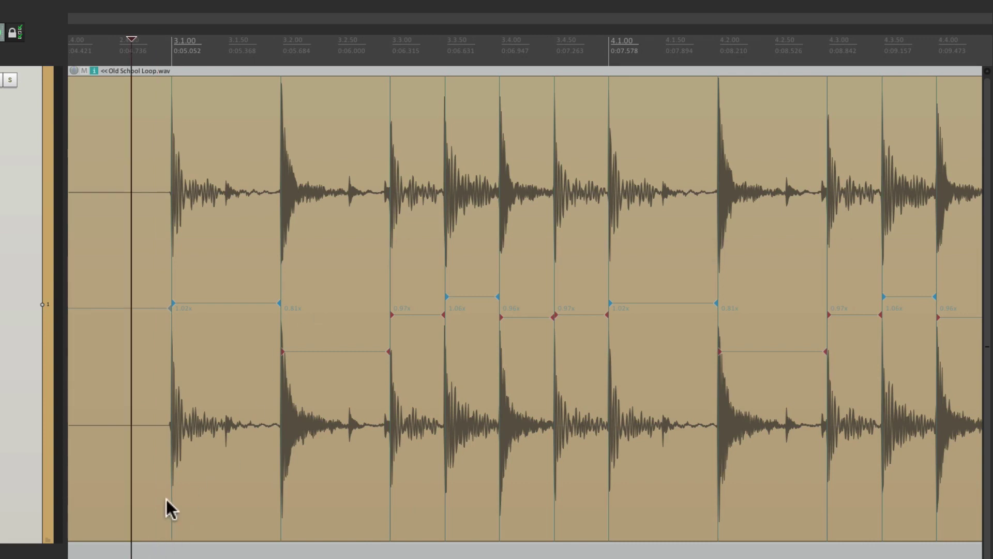
key(space)
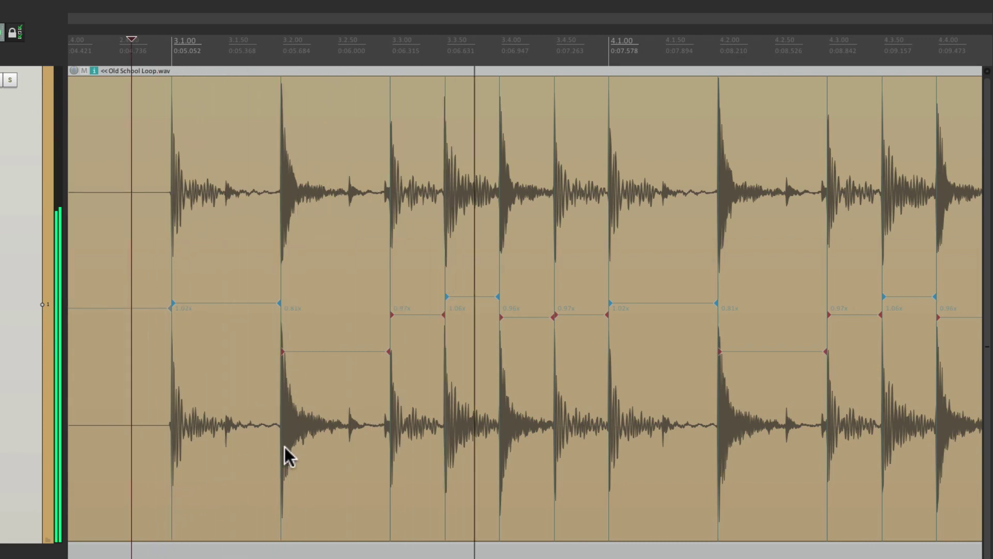
key(space)
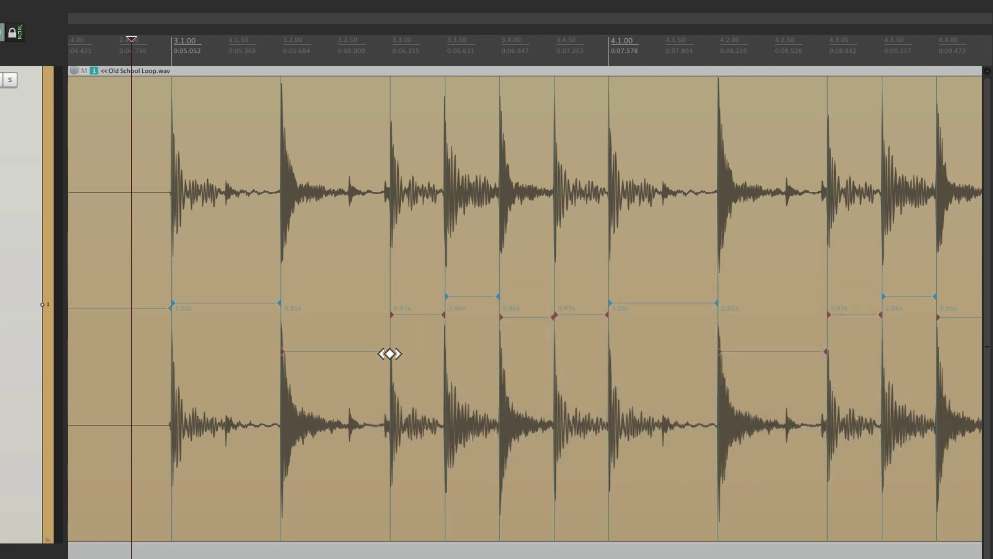
drag(389, 352, 389, 350)
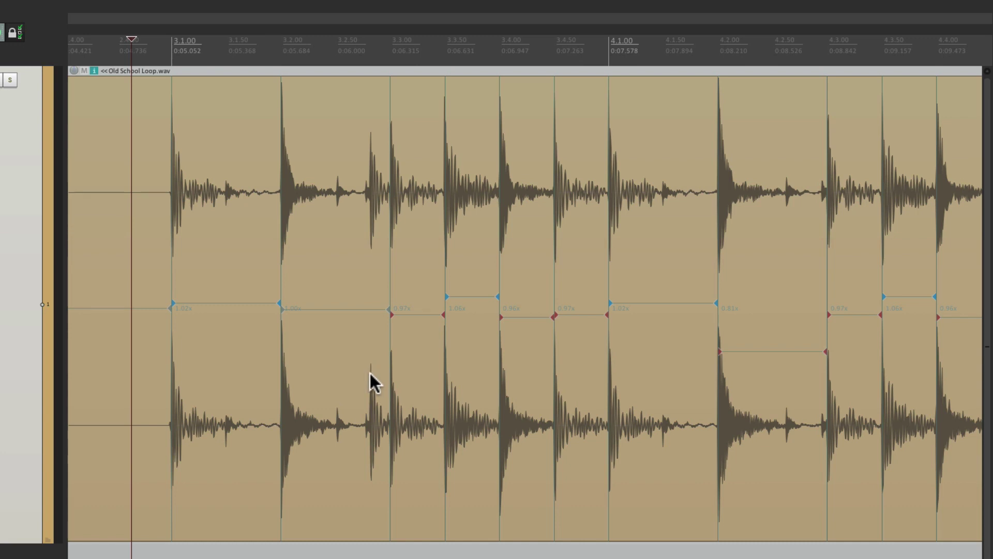
- Audition the change, then reset the 0.81x section near 4.2.00 to 1.00x and play again
click(154, 550)
key(space)
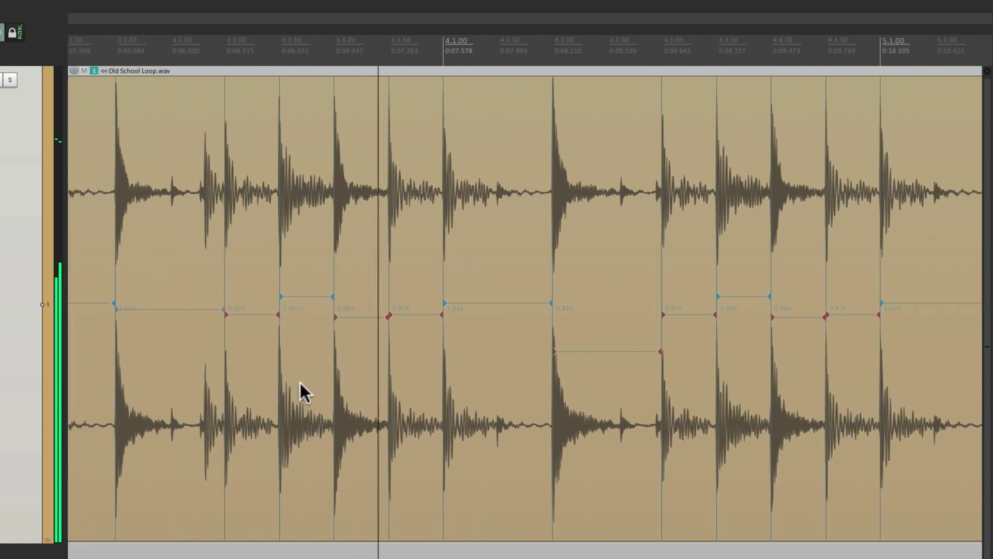
key(space)
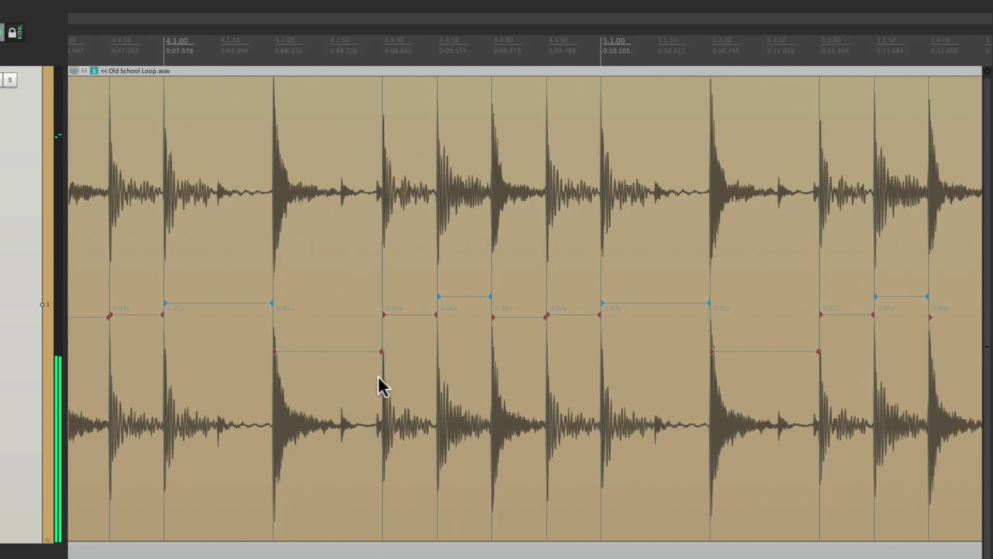
double_click(379, 351)
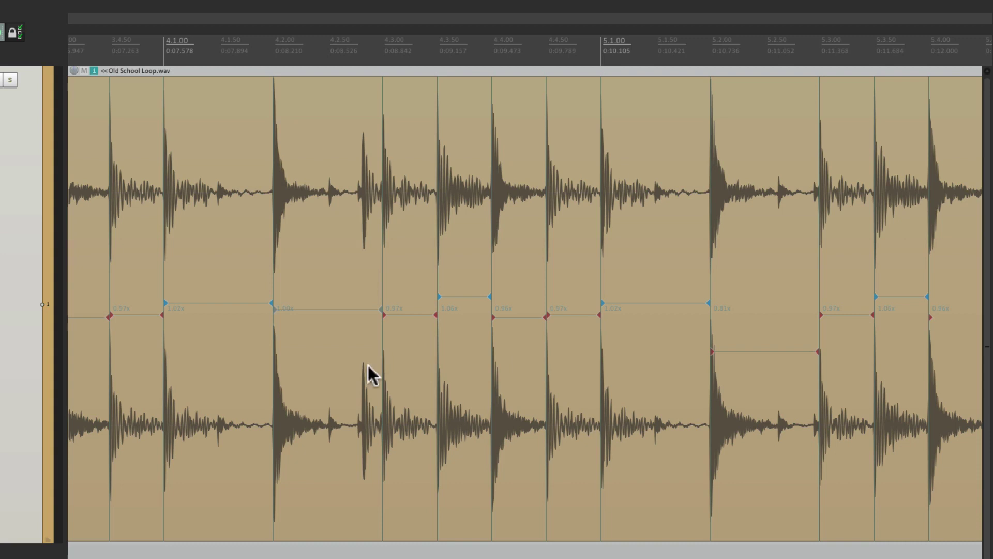
click(245, 545)
key(space)
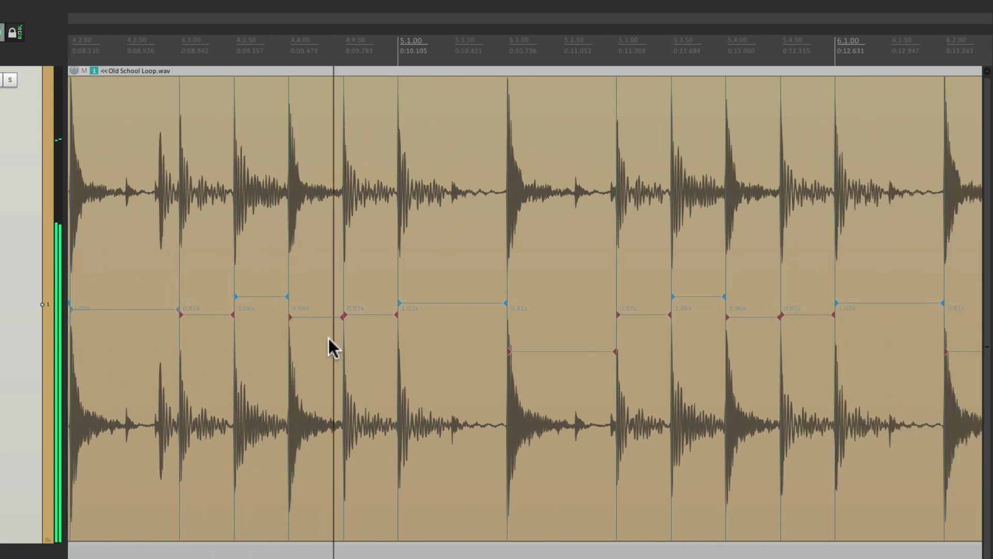
key(space)
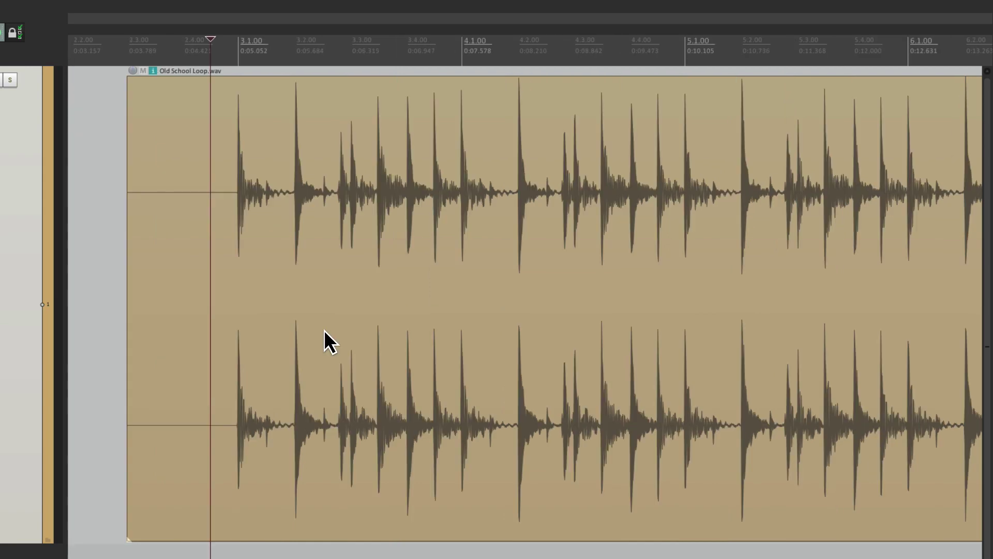
- Calculate transient guides for the whole Old School Loop.wav item from its Stretch markers menu
click(490, 125)
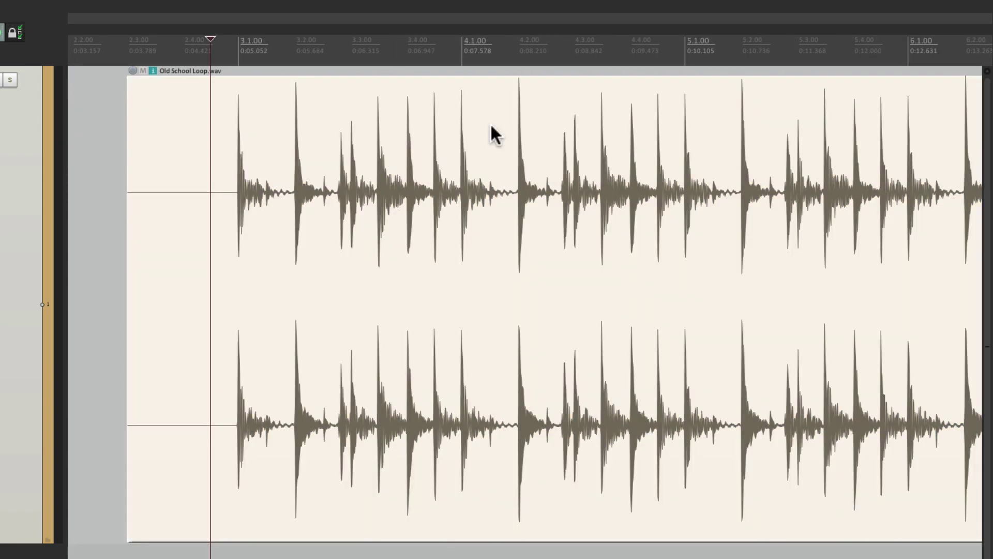
right_click(442, 135)
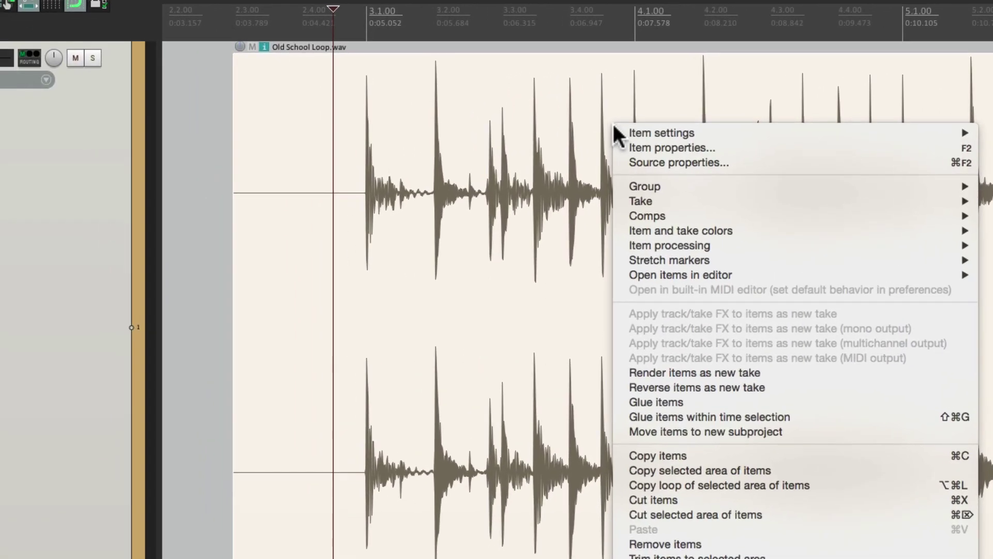
mouse_move(637, 257)
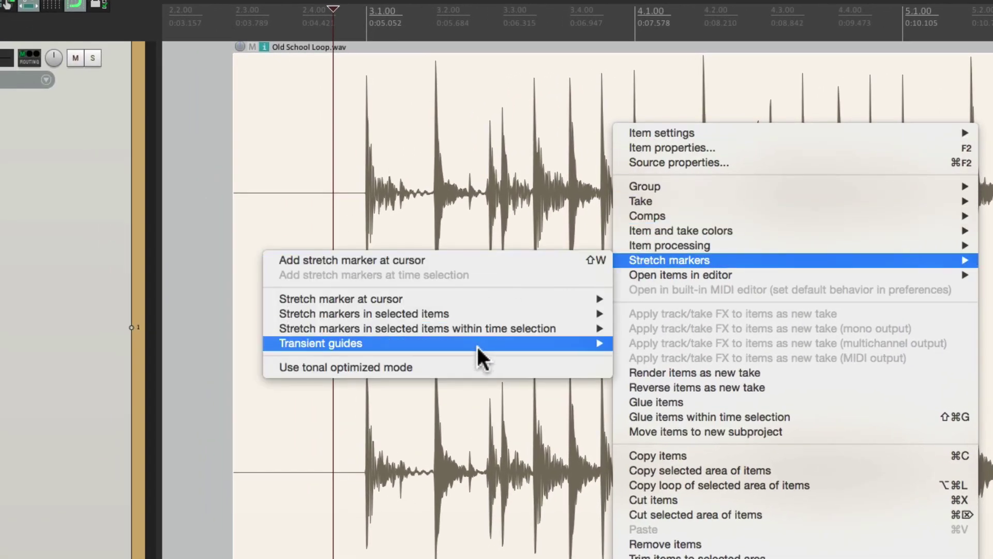
mouse_move(483, 344)
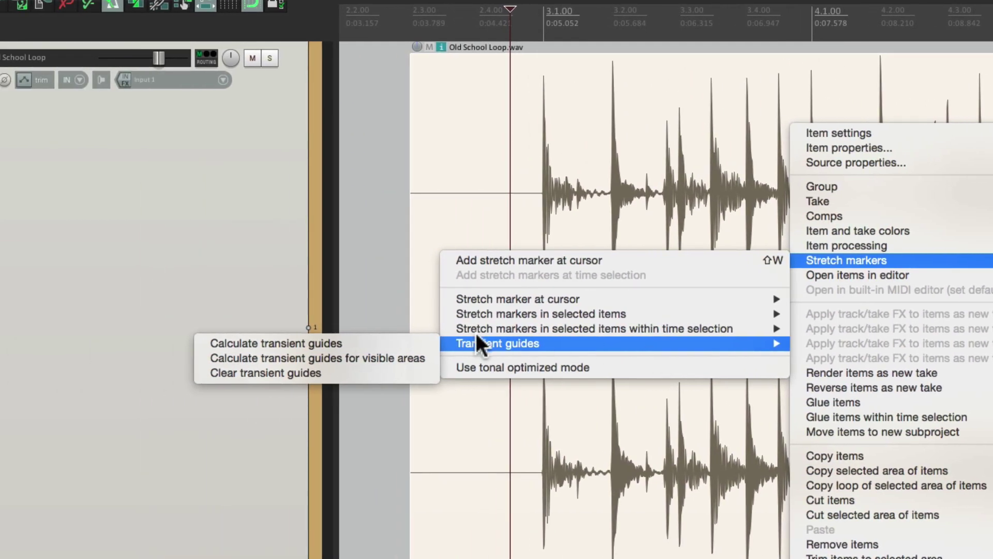
click(429, 344)
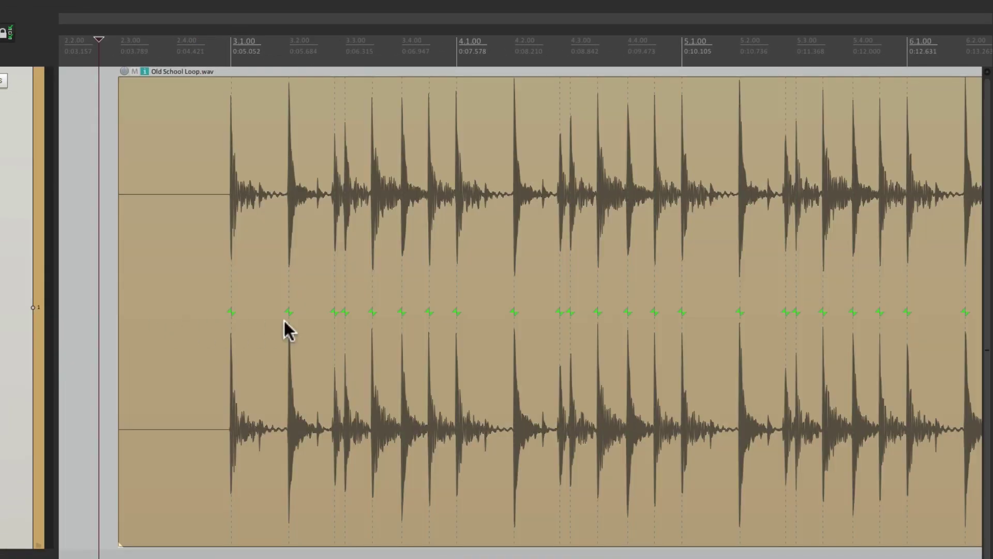
- Add three stretch markers at the hits near 3.2.75 and 3.3.00, nudging the middle one to 3.2.97
scroll(283, 319, up, 5)
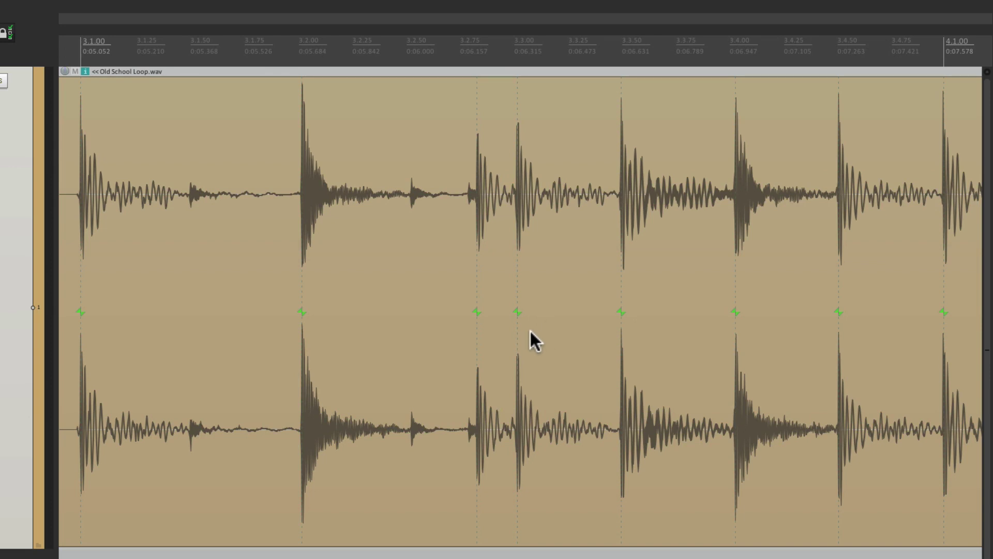
scroll(527, 332, up, 4)
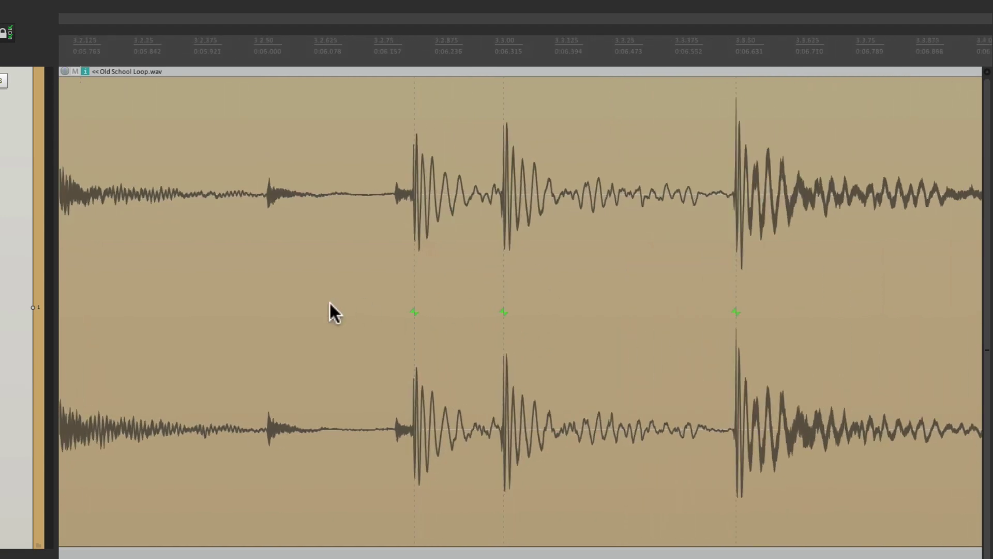
click(329, 307)
key(w)
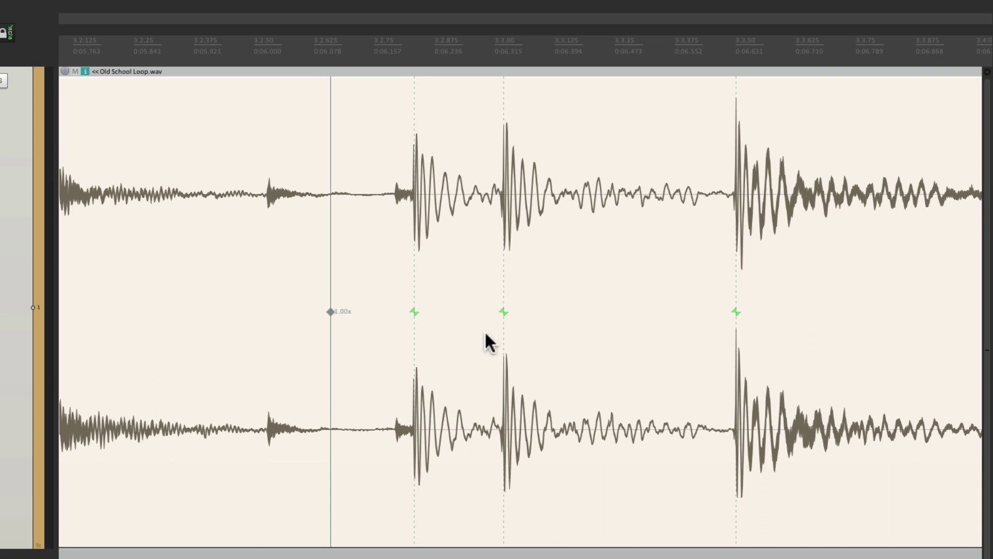
key(w)
key(w)
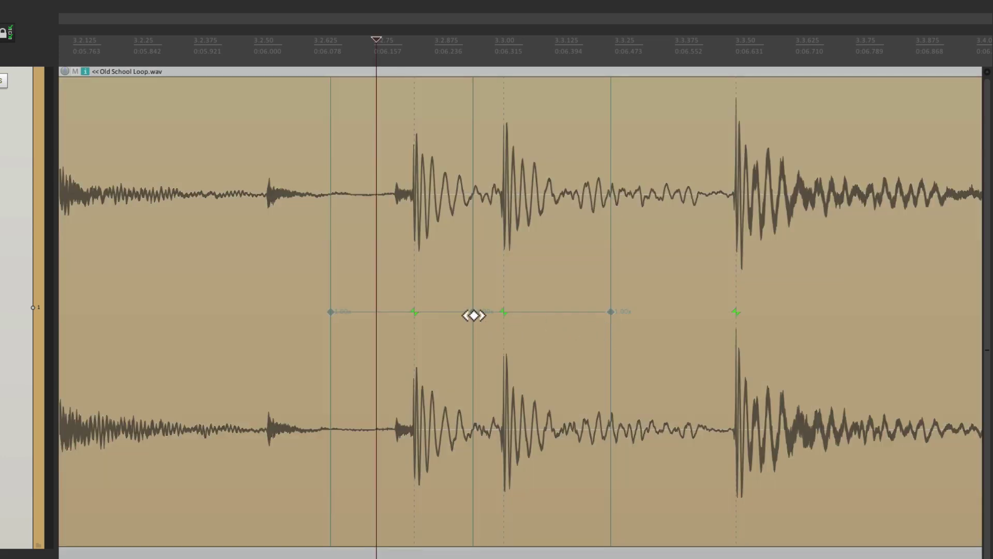
mouse_move(474, 316)
mouse_down()
mouse_move(490, 312)
mouse_move(460, 312)
mouse_move(474, 316)
mouse_up()
mouse_move(472, 314)
mouse_down()
mouse_move(442, 317)
mouse_move(478, 314)
mouse_up()
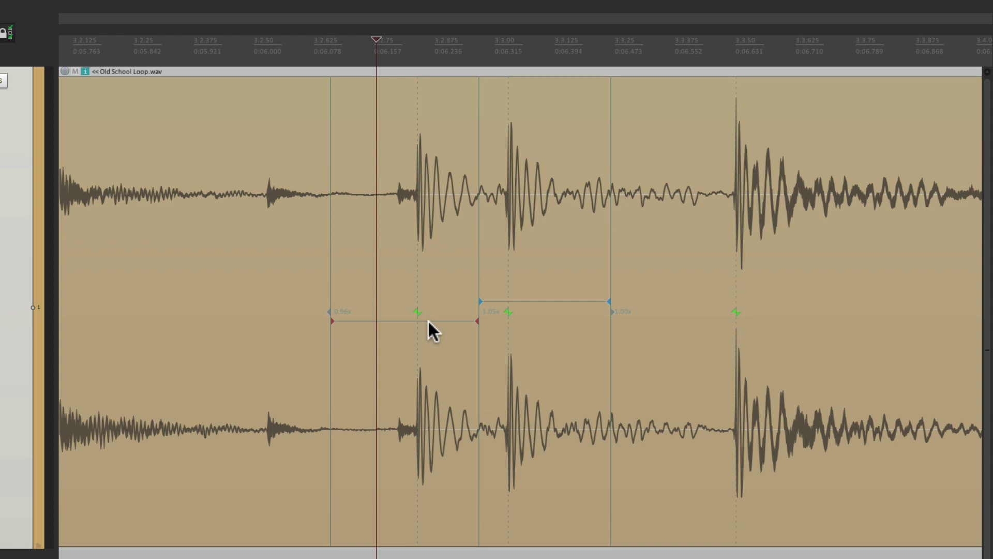
- Undo the markers, drag the hits near 3.2.75, 3.3.00 and 3.3.50 onto grid lines, then undo those stretches
key(ctrl+z)
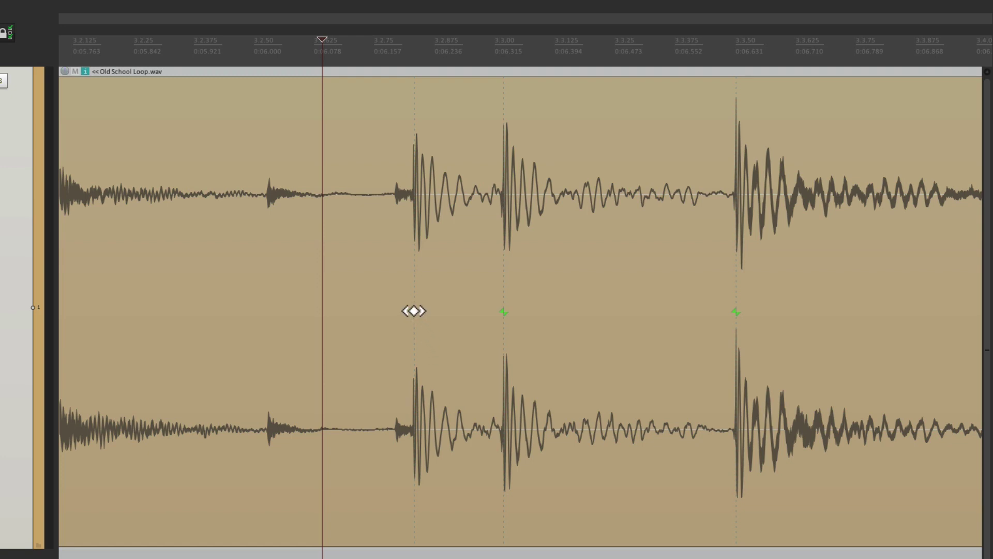
drag(417, 314, 404, 311)
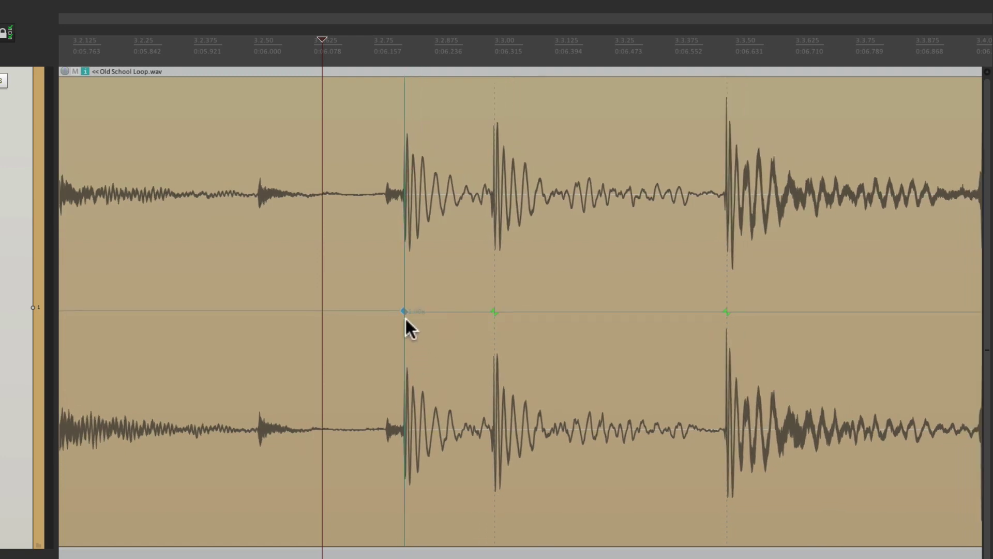
mouse_move(494, 314)
mouse_down()
mouse_move(534, 312)
mouse_move(515, 312)
mouse_up()
mouse_move(747, 313)
mouse_down()
mouse_move(769, 312)
mouse_move(738, 312)
mouse_move(748, 312)
mouse_up()
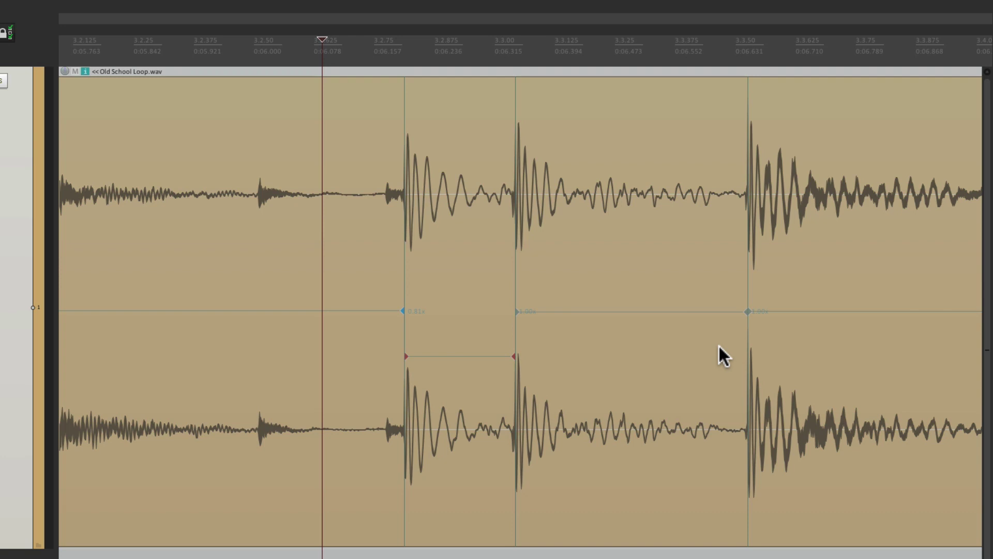
key(ctrl+z)
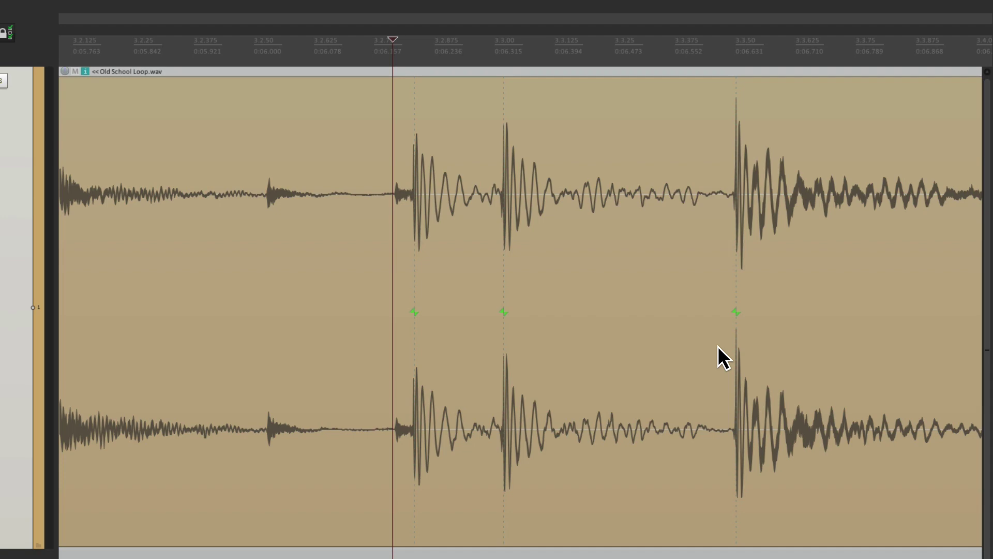
- Test-drag stretch markers at the early hits, leaving each in its original place
scroll(315, 312, down, 3)
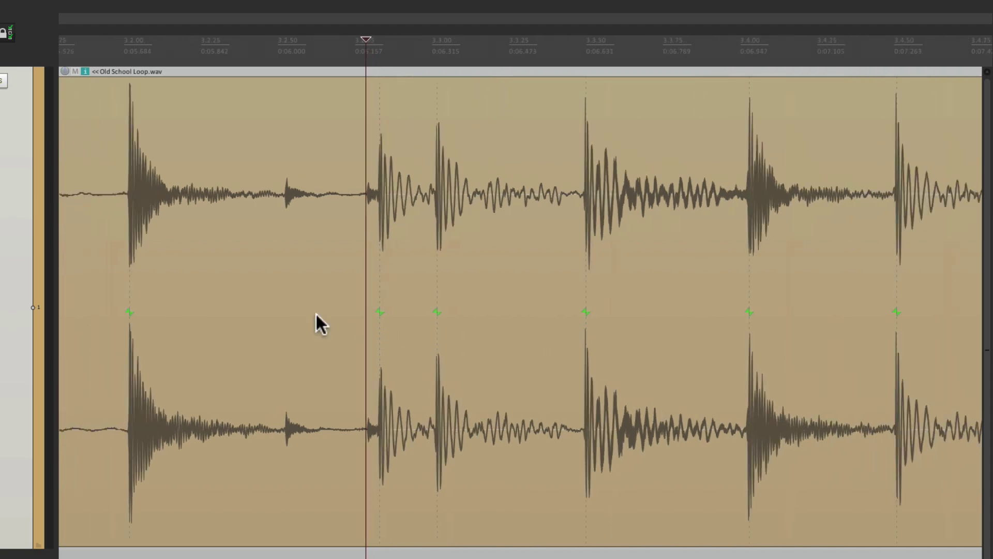
scroll(398, 317, up, 3)
scroll(399, 316, down, 3)
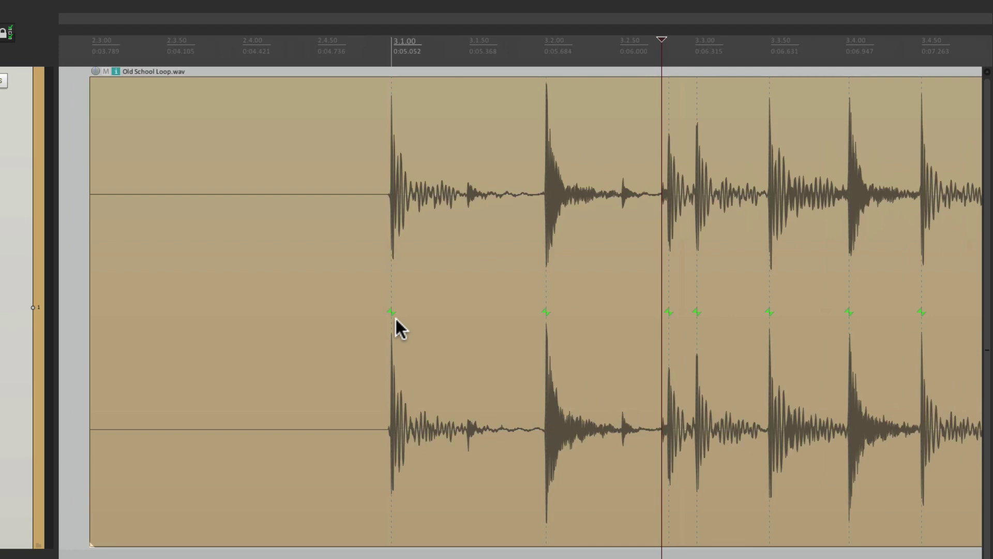
scroll(395, 316, left, 2)
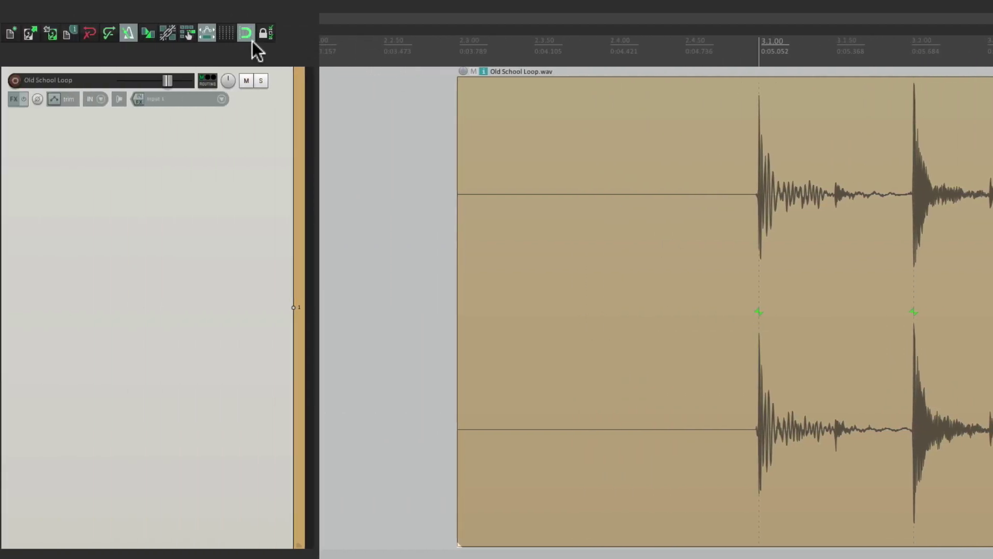
scroll(923, 255, up, 3)
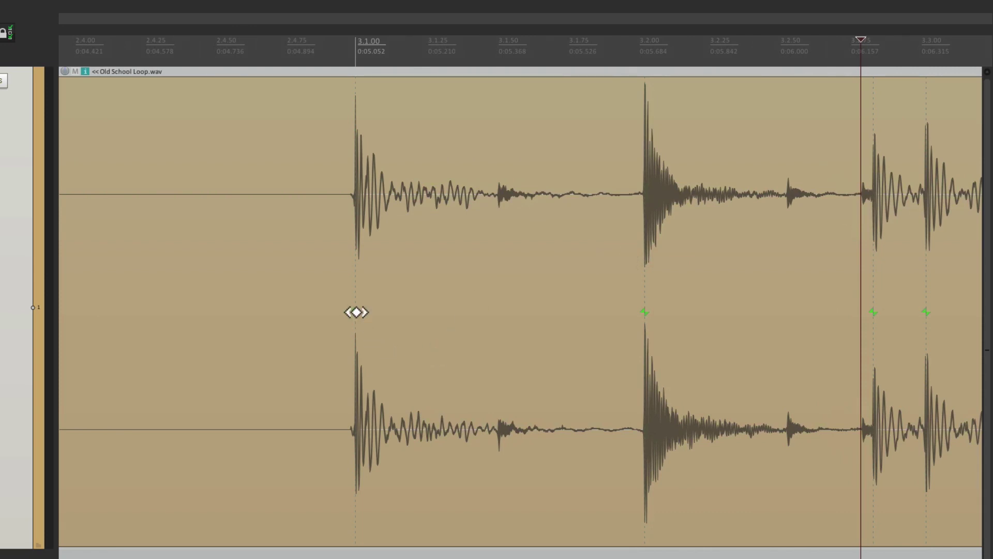
mouse_move(356, 312)
mouse_down()
mouse_move(343, 310)
mouse_move(406, 311)
mouse_move(357, 311)
mouse_up()
scroll(376, 330, down, 1)
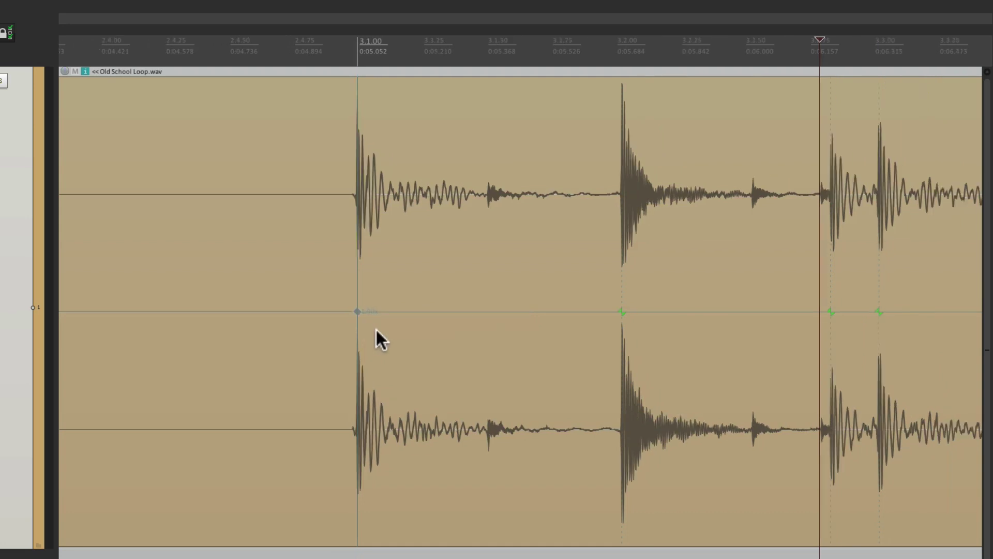
scroll(376, 330, down, 2)
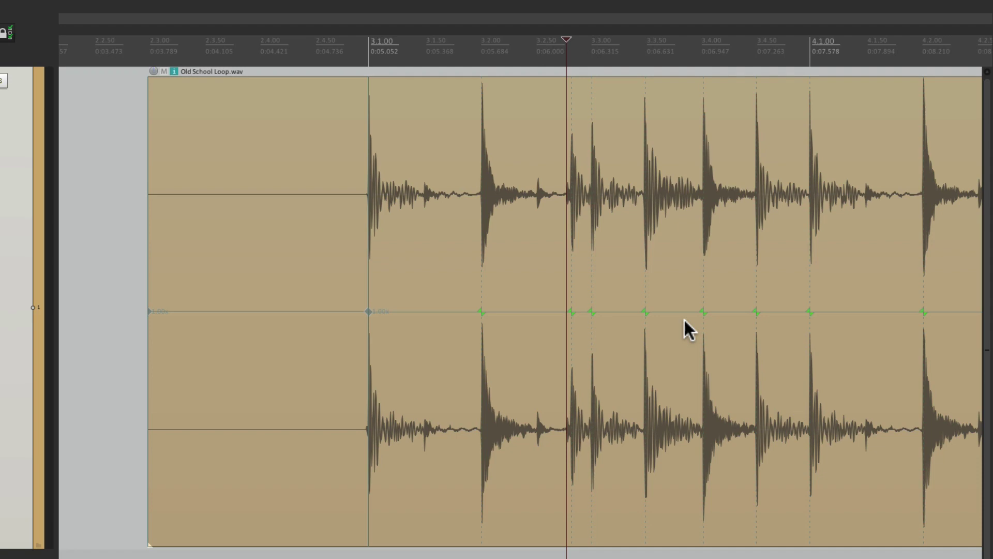
scroll(396, 339, right, 5)
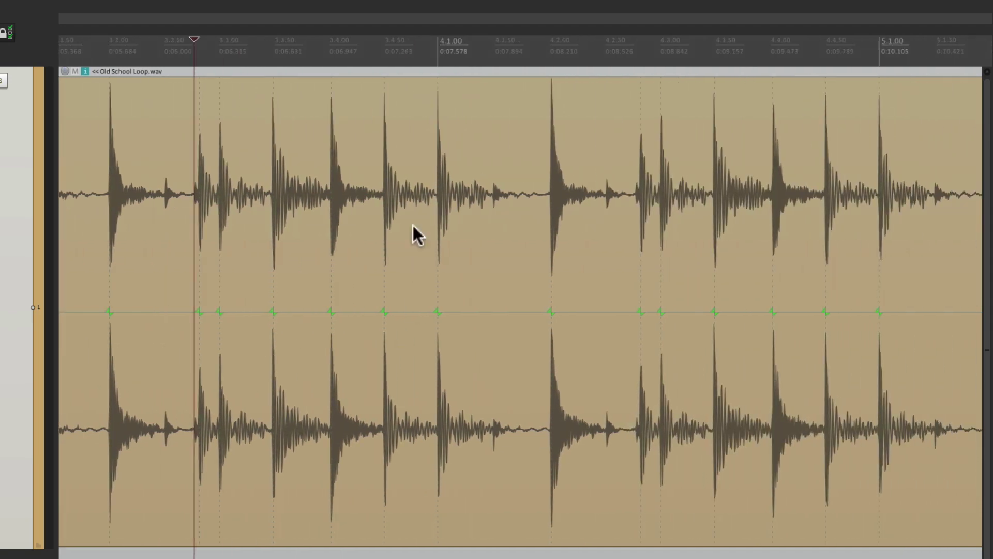
mouse_move(440, 313)
mouse_down()
mouse_move(452, 311)
mouse_move(439, 312)
mouse_up()
- Drag the downbeat hits' stretch markers onto the 5.1.00 and 7.1.00 bar lines
scroll(412, 344, right, 5)
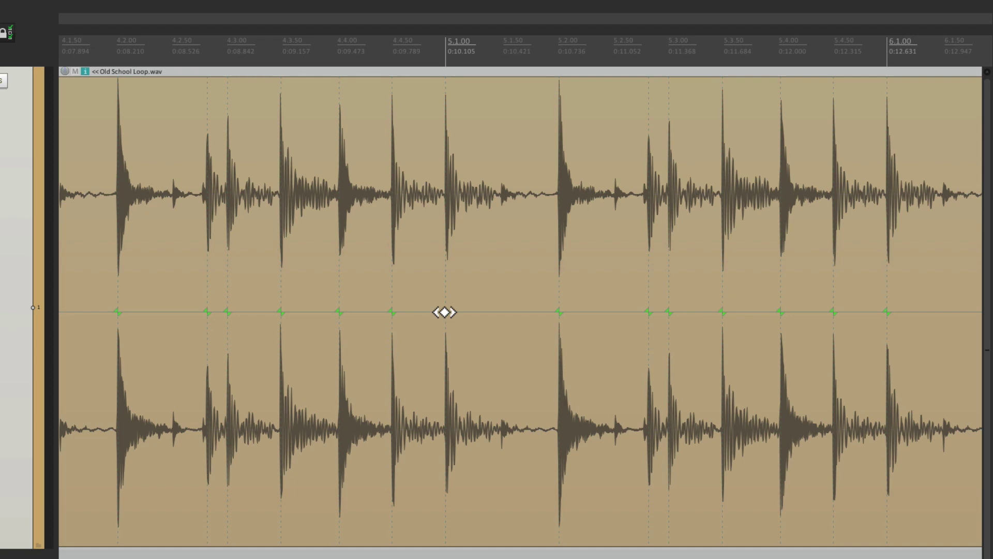
mouse_move(445, 312)
mouse_down()
mouse_move(463, 310)
mouse_move(444, 313)
mouse_move(448, 331)
mouse_move(427, 313)
mouse_up()
scroll(450, 331, right, 5)
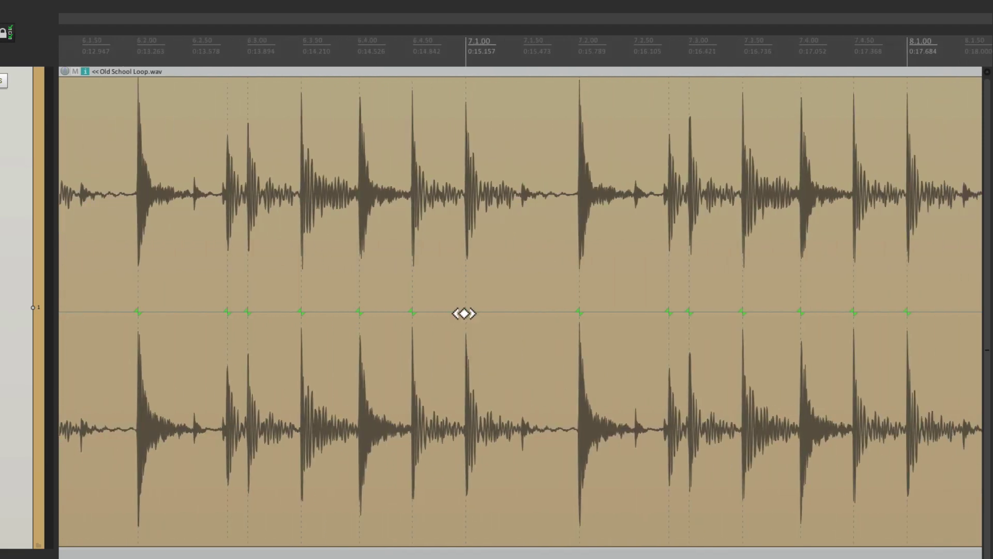
mouse_move(482, 313)
drag(482, 313, 468, 313)
scroll(403, 339, down, 2)
scroll(403, 340, left, 10)
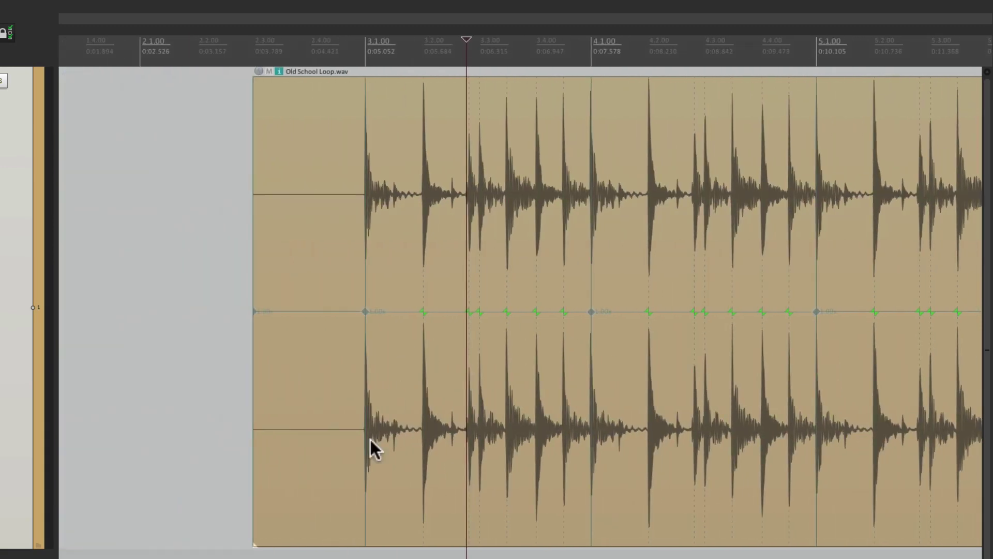
- Play from before bar 3, then pin hits onto the 3.2.00, 3.3.00 and 3.3.50 beats
click(347, 438)
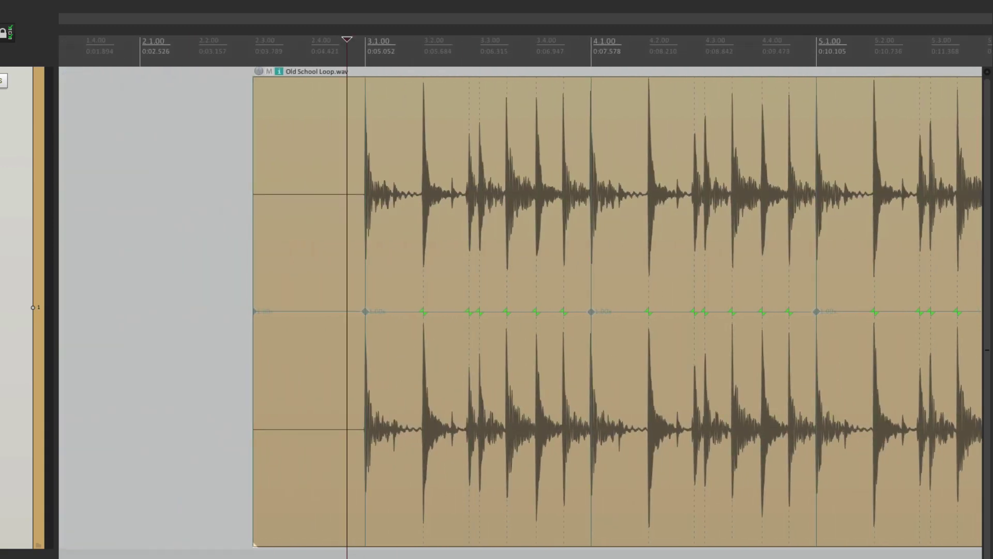
key(space)
scroll(445, 357, up, 2)
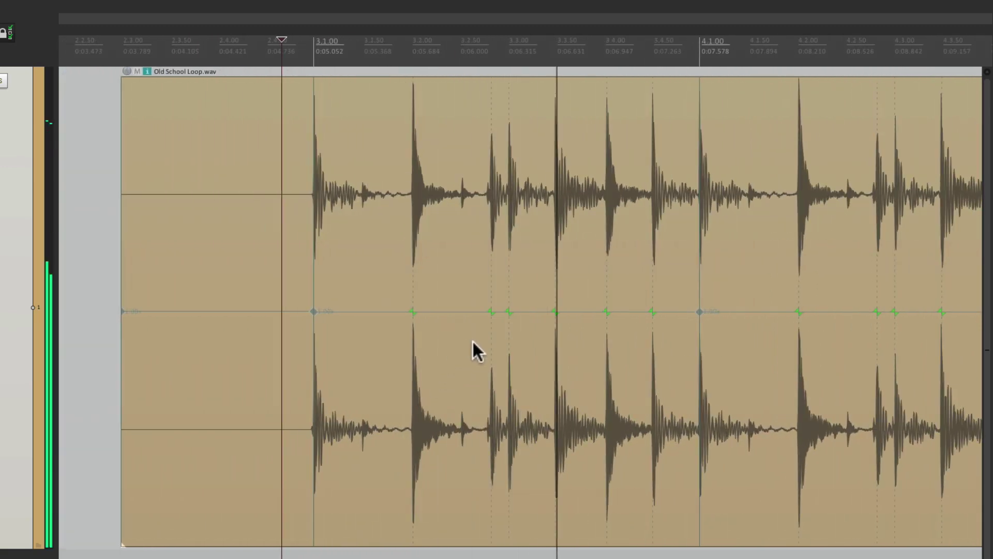
scroll(472, 339, right, 3)
key(space)
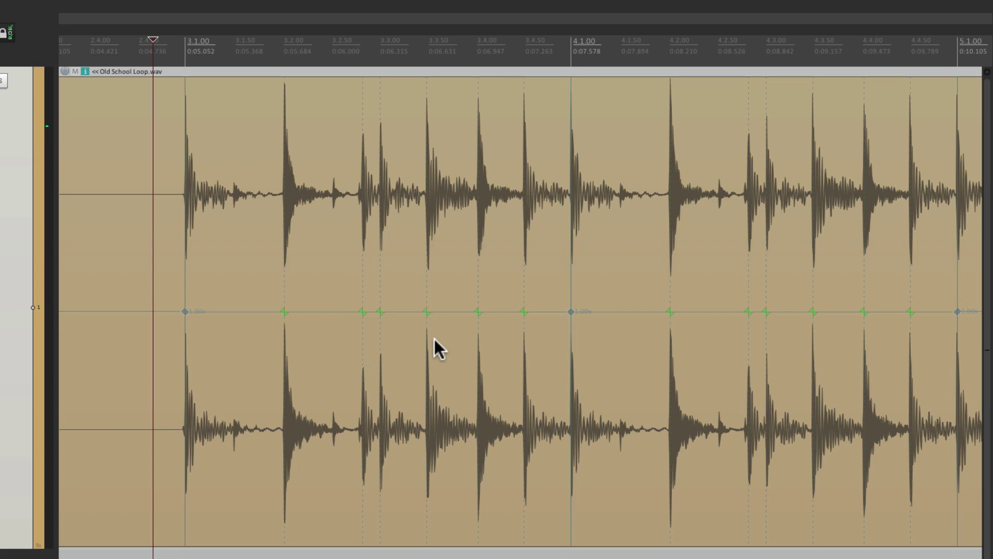
scroll(294, 334, up, 3)
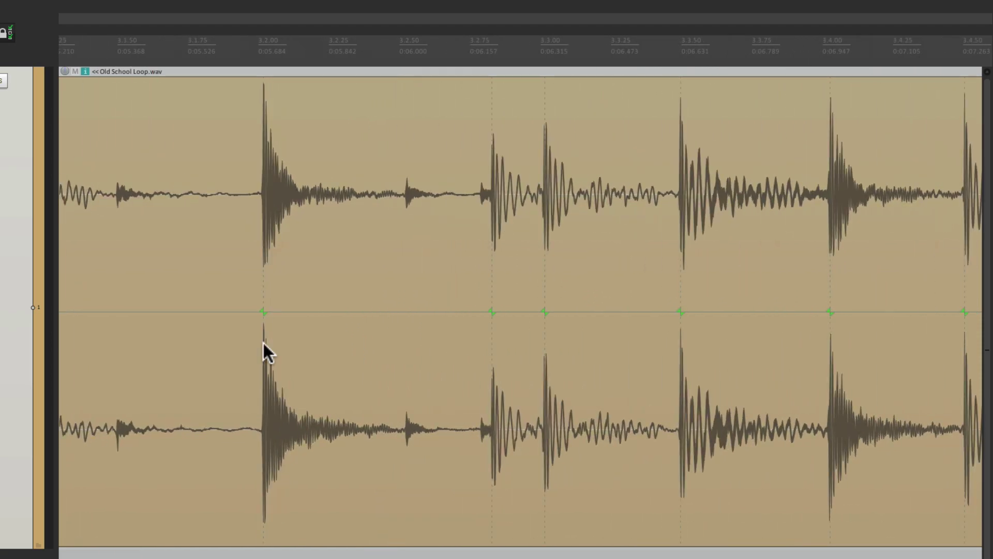
mouse_move(261, 310)
mouse_down()
mouse_move(270, 310)
mouse_move(254, 312)
mouse_up()
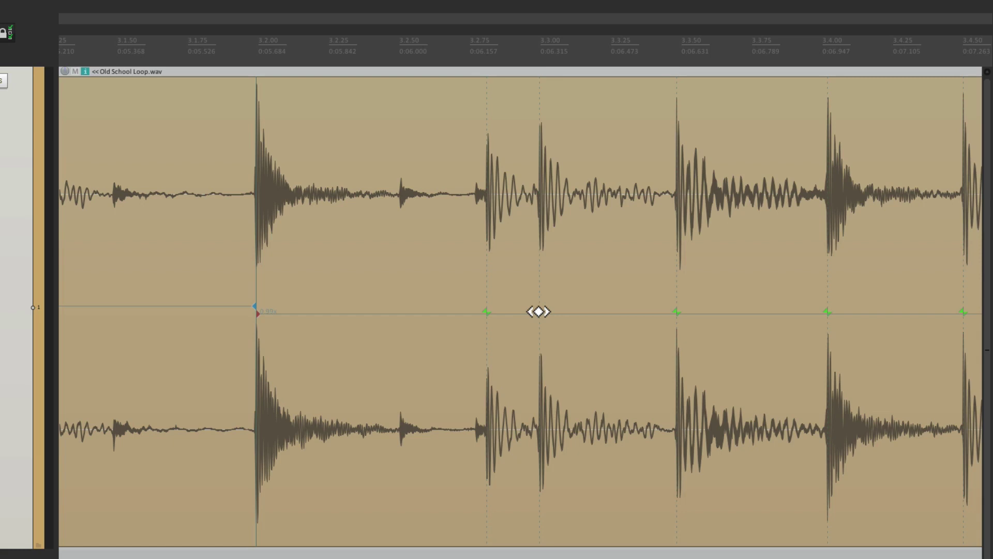
mouse_move(538, 312)
mouse_down()
mouse_move(515, 310)
mouse_move(539, 310)
mouse_up()
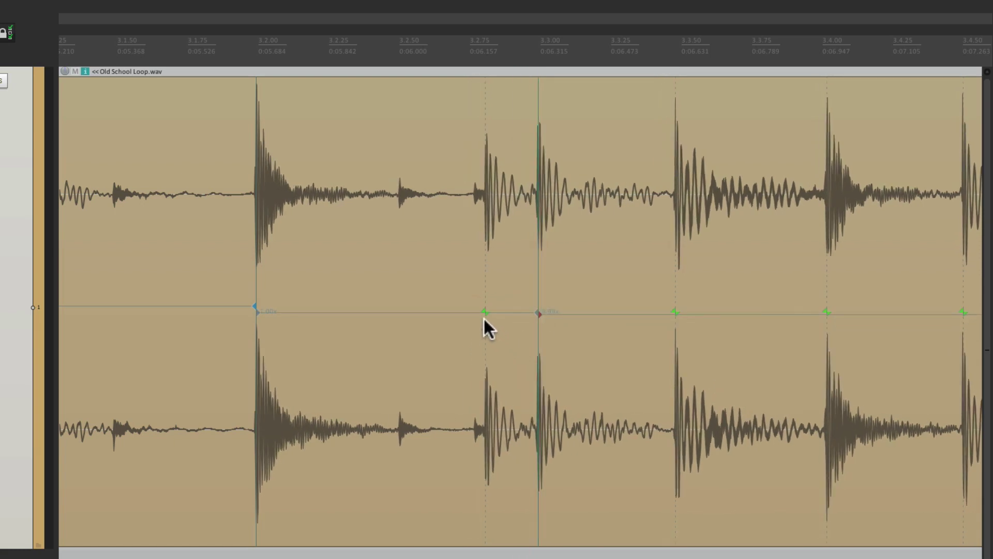
key(space)
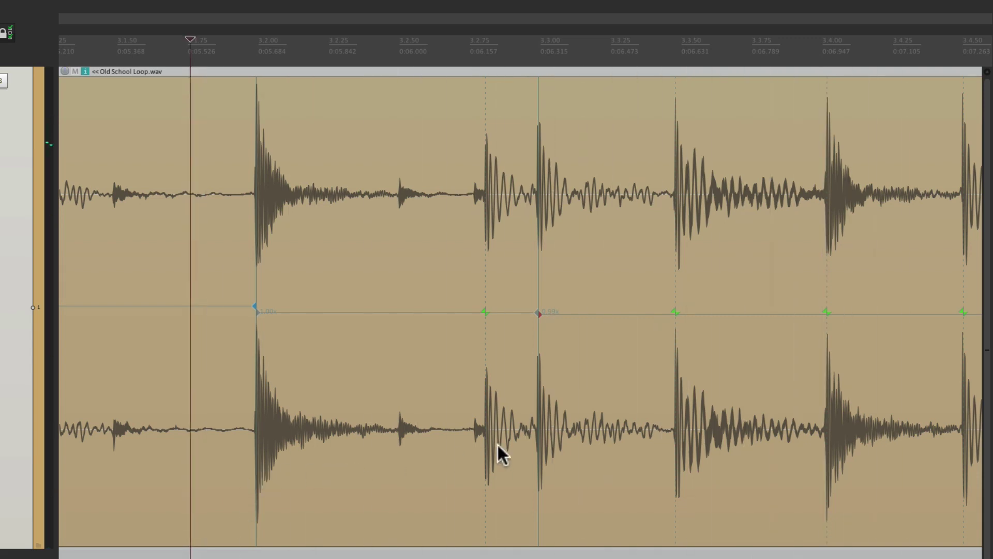
drag(675, 311, 680, 311)
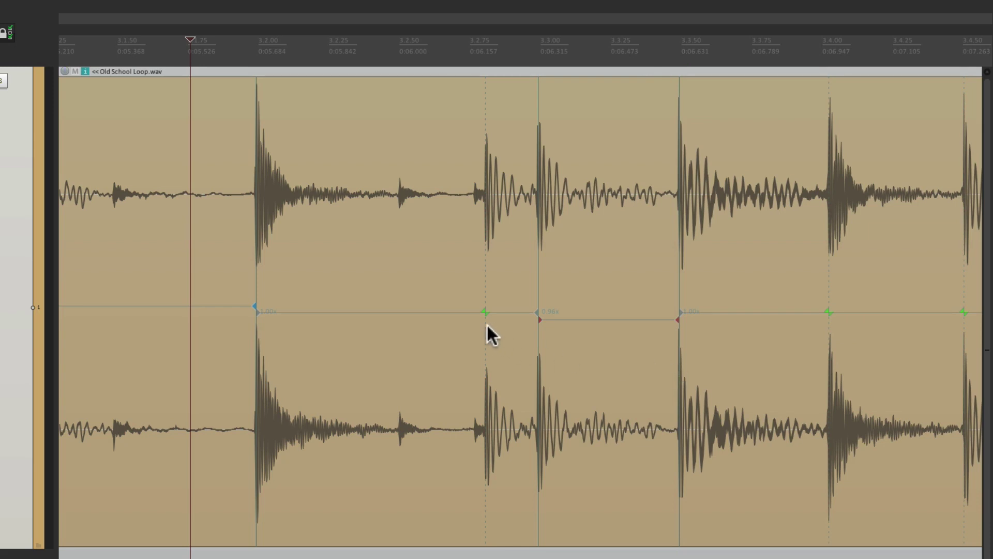
- Audition from just before 3.2.00, then pin hits onto the 4.2.00 and 5.1.00 beats
click(240, 523)
key(space)
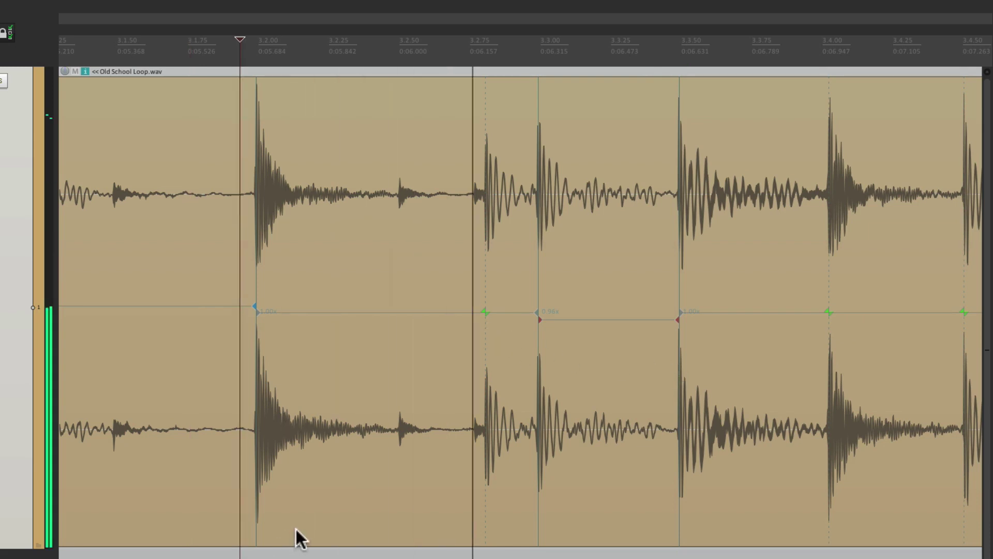
key(space)
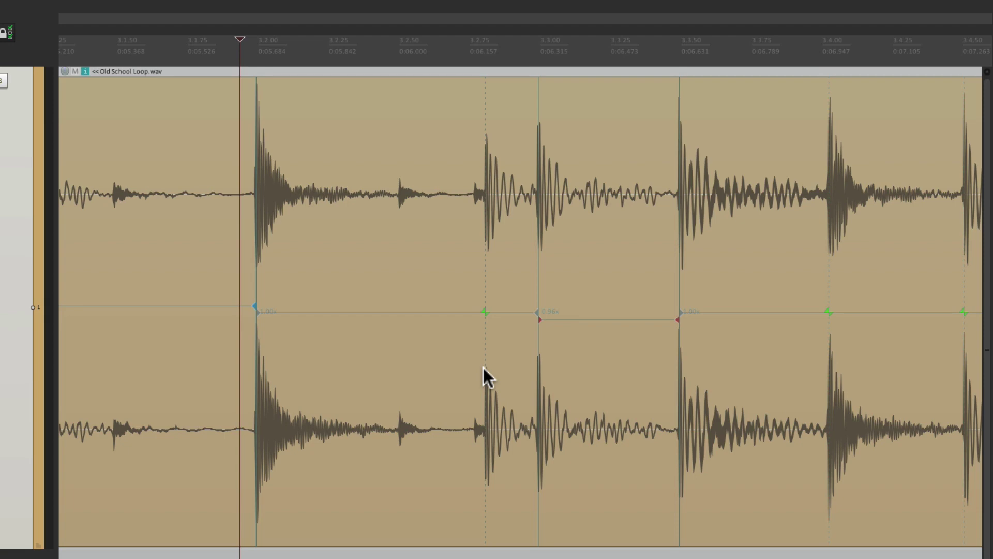
scroll(431, 357, down, 5)
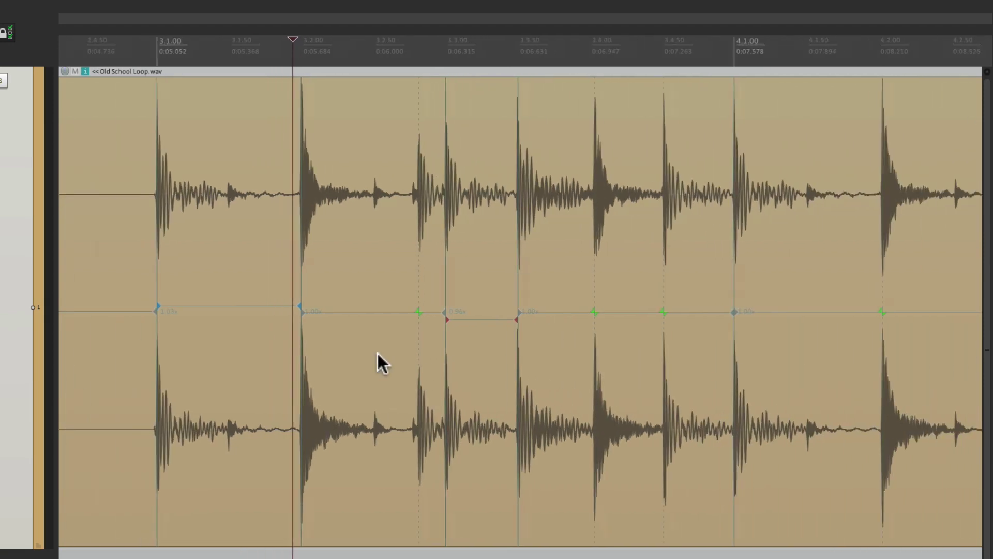
scroll(390, 274, up, 4)
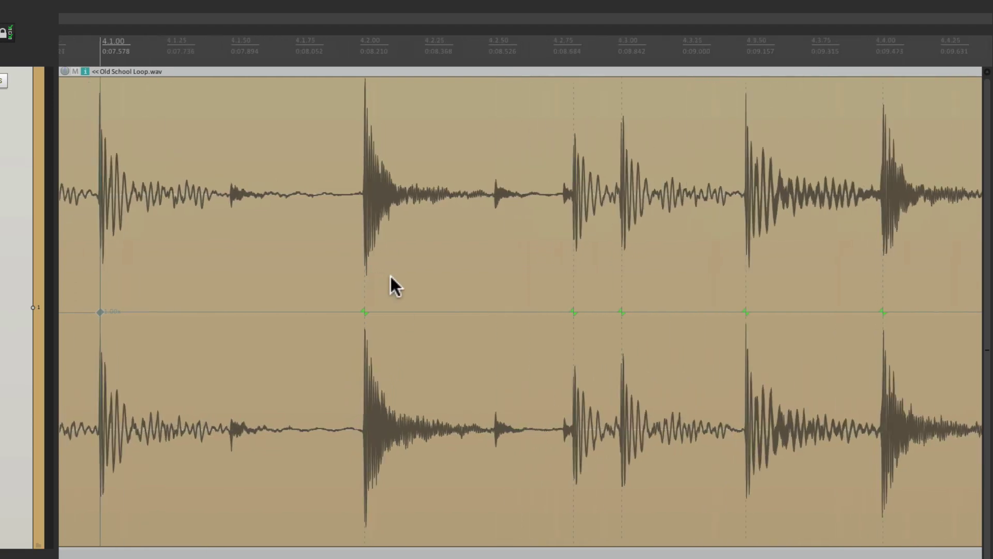
drag(364, 312, 361, 312)
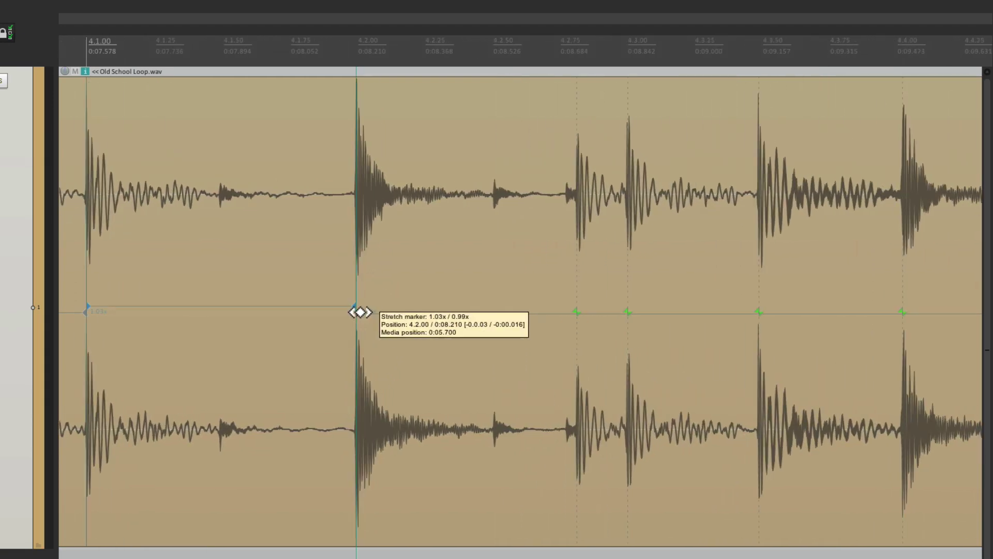
scroll(517, 365, down, 3)
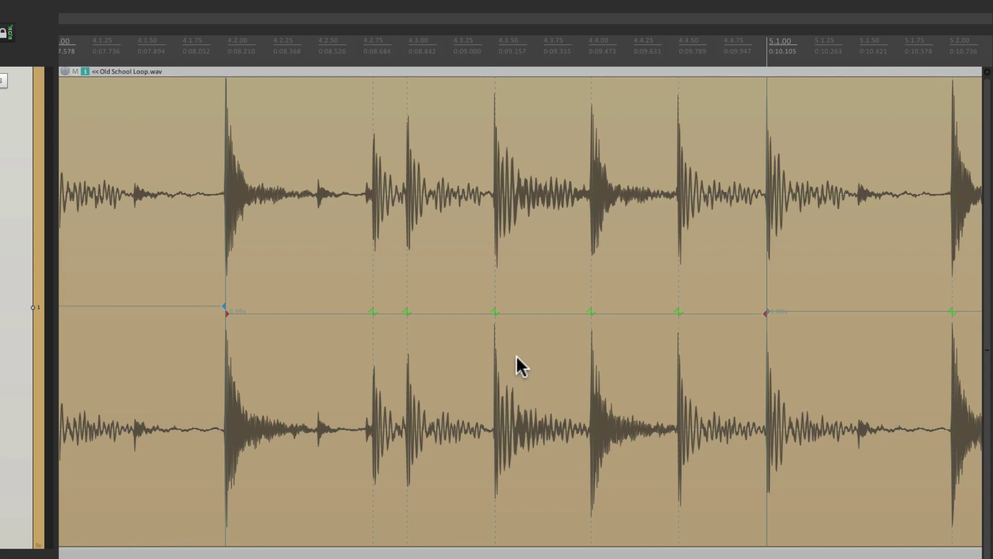
mouse_move(766, 312)
mouse_down()
mouse_move(781, 312)
mouse_move(765, 311)
mouse_up()
scroll(299, 341, left, 10)
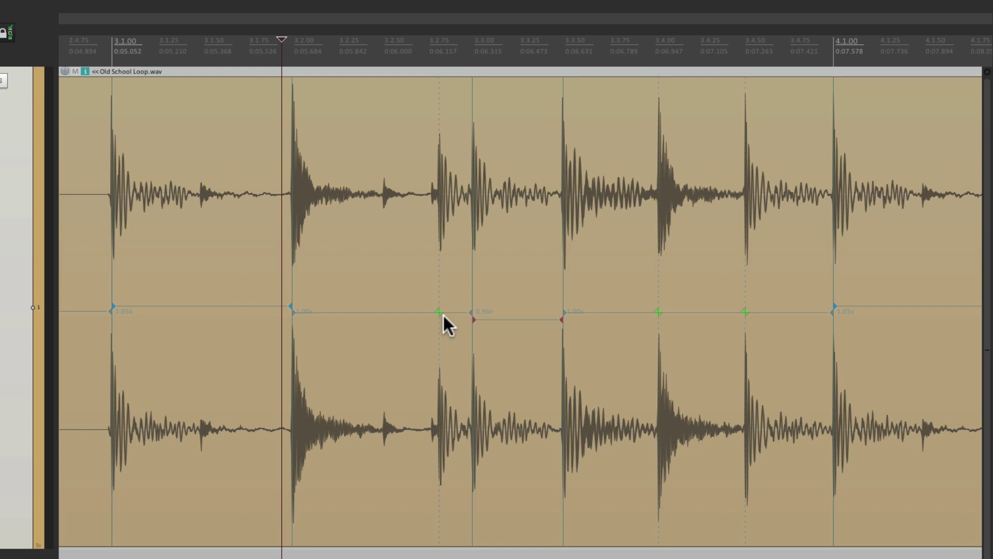
- Change the grid snap spacing to 1/16 in Snap/Grid Settings
key(alt+l)
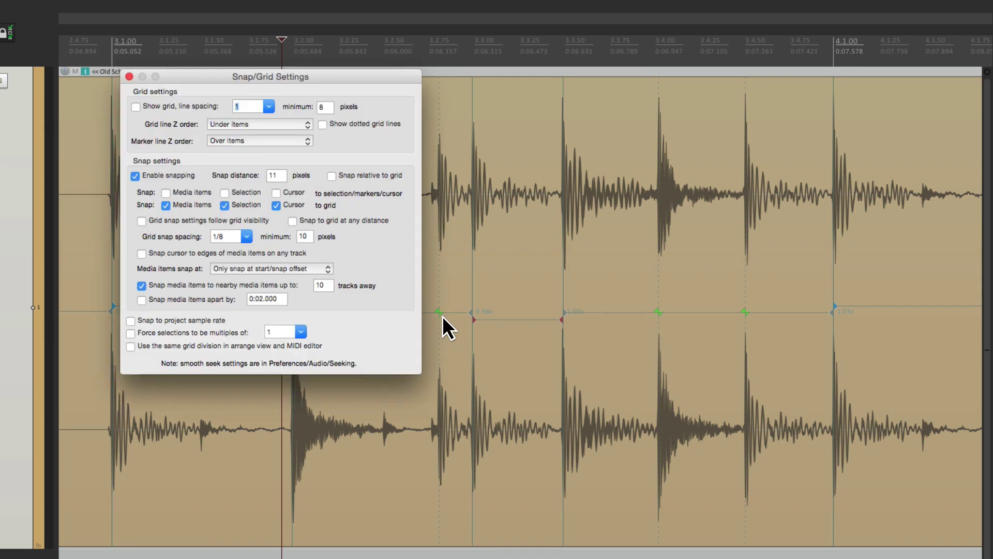
click(248, 236)
click(231, 317)
click(129, 77)
- Drag the hit near 3.2.75 onto the sixteenth grid and play the loop to audition it
scroll(495, 249, up, 4)
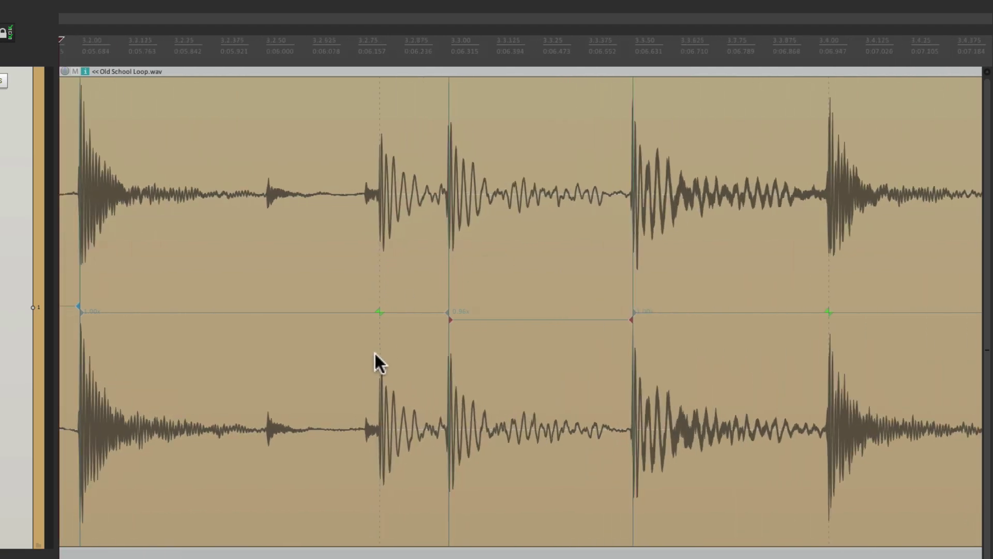
drag(381, 315, 364, 317)
scroll(412, 341, down, 4)
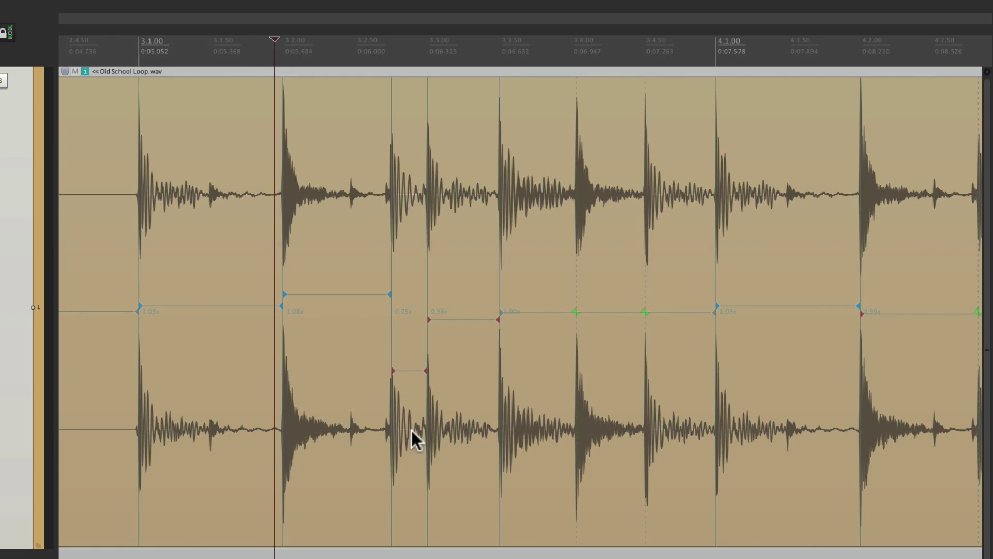
key(space)
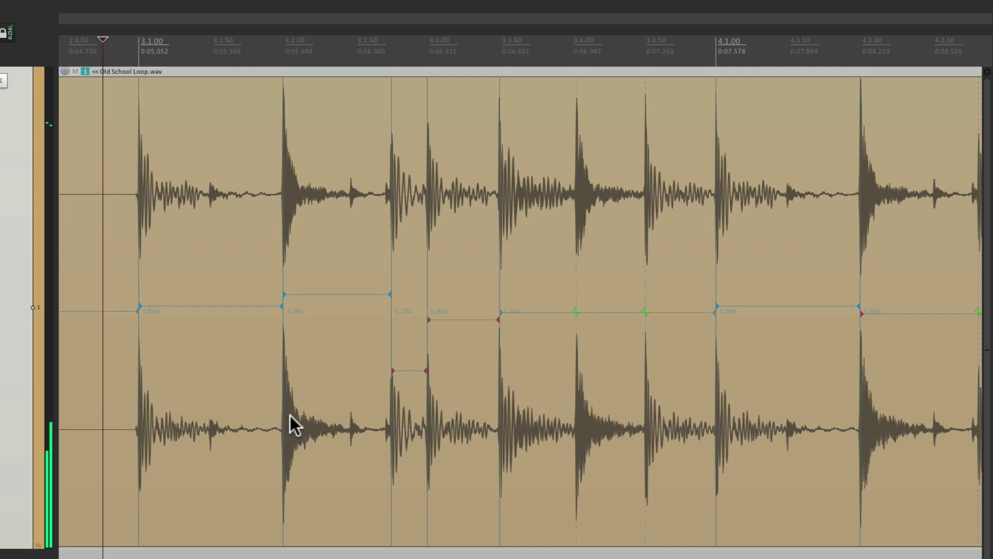
scroll(392, 399, up, 3)
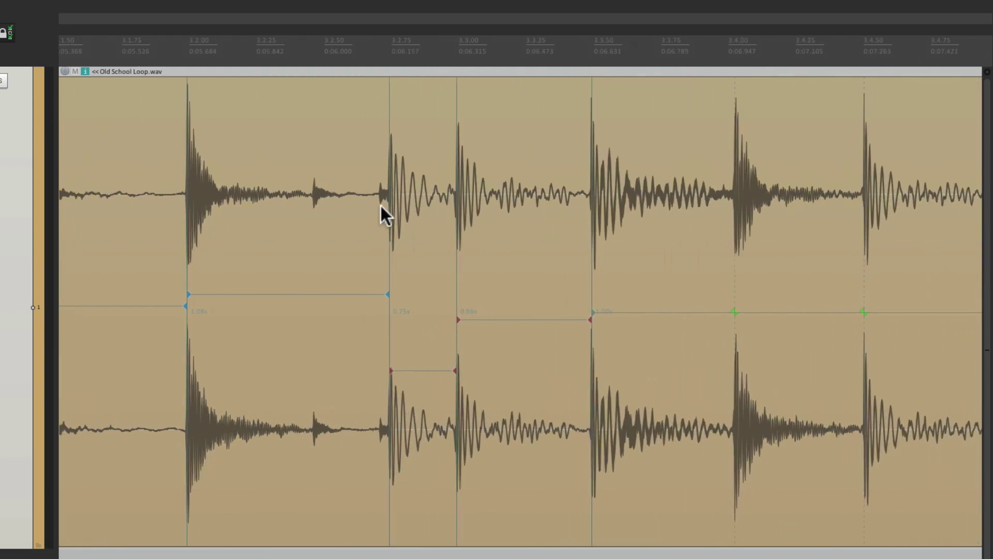
- Remove the stretch marker at the 3.2.75 drum hit
double_click(390, 295)
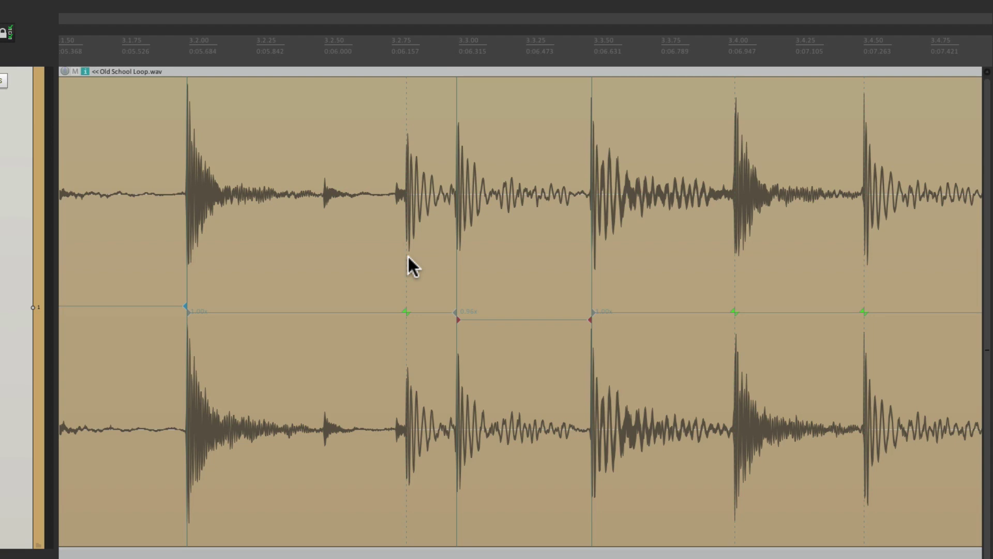
scroll(397, 361, down, 4)
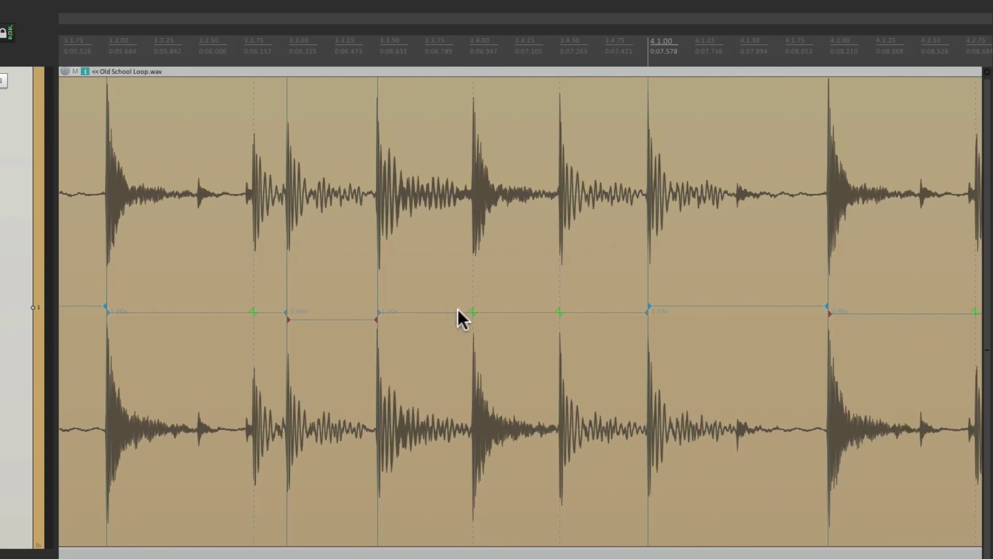
scroll(491, 318, up, 3)
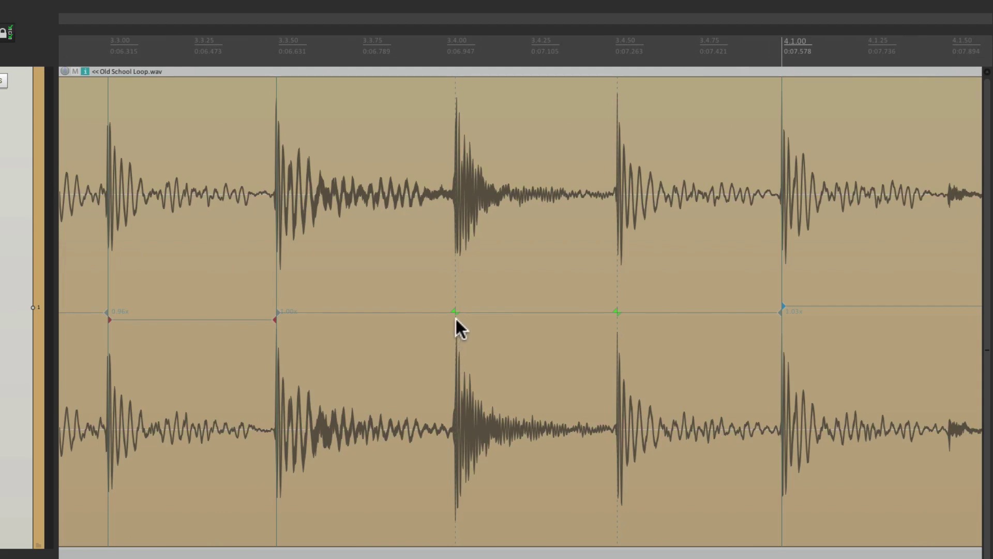
- Stretch the hits onto the 3.4.00 and 3.4.50 beats with stretch markers
mouse_move(455, 311)
mouse_down()
mouse_move(406, 311)
mouse_move(443, 309)
mouse_move(424, 311)
mouse_up()
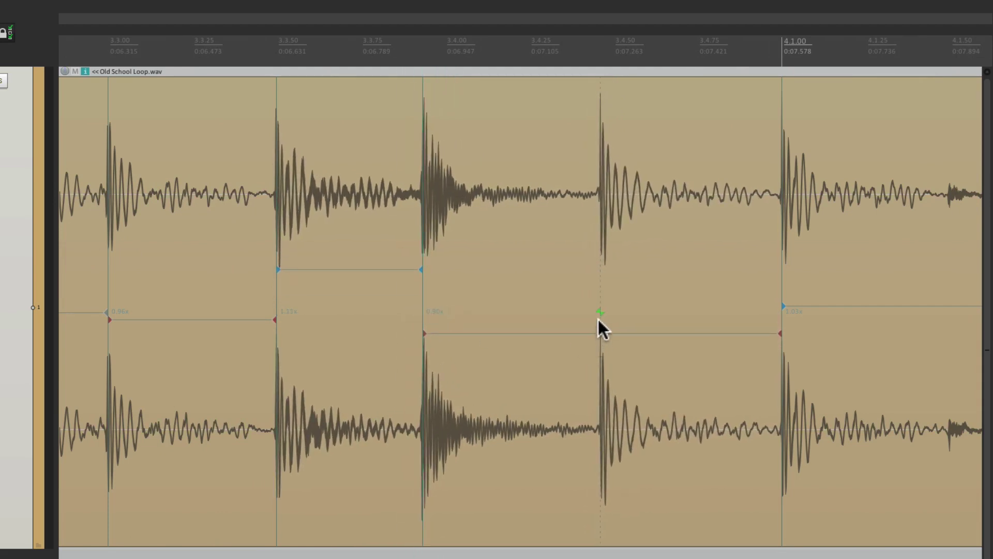
mouse_move(599, 314)
mouse_down()
mouse_move(532, 312)
mouse_move(614, 317)
mouse_up()
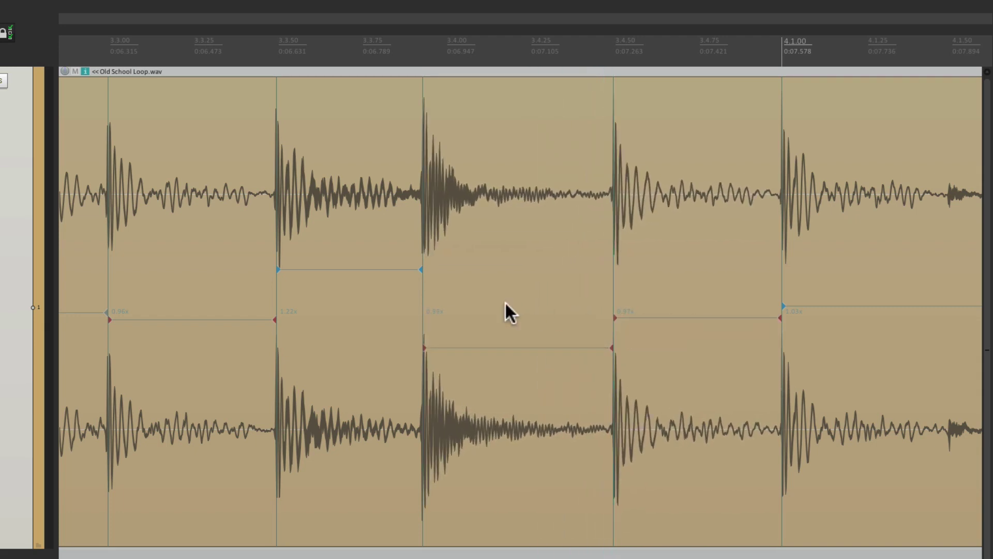
drag(424, 276, 445, 273)
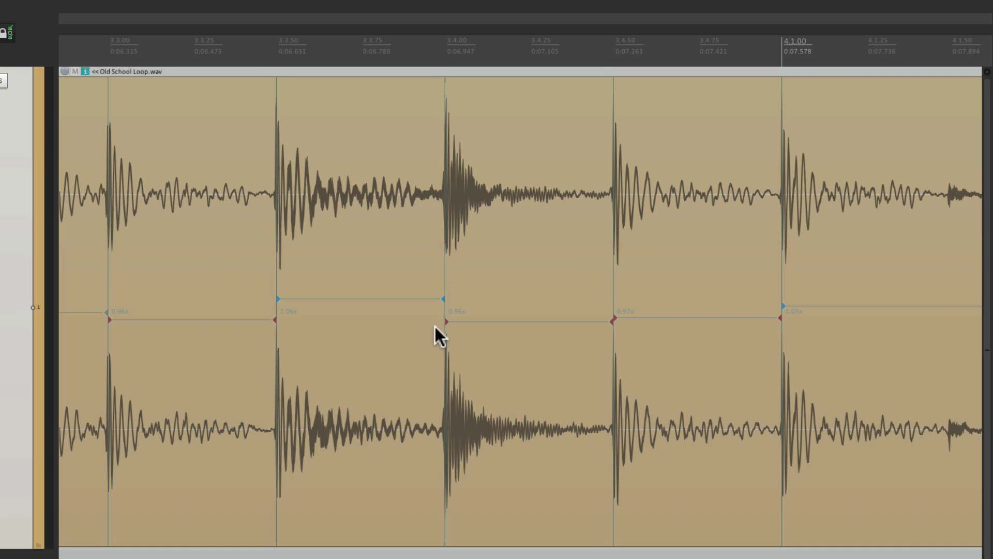
scroll(431, 324, down, 3)
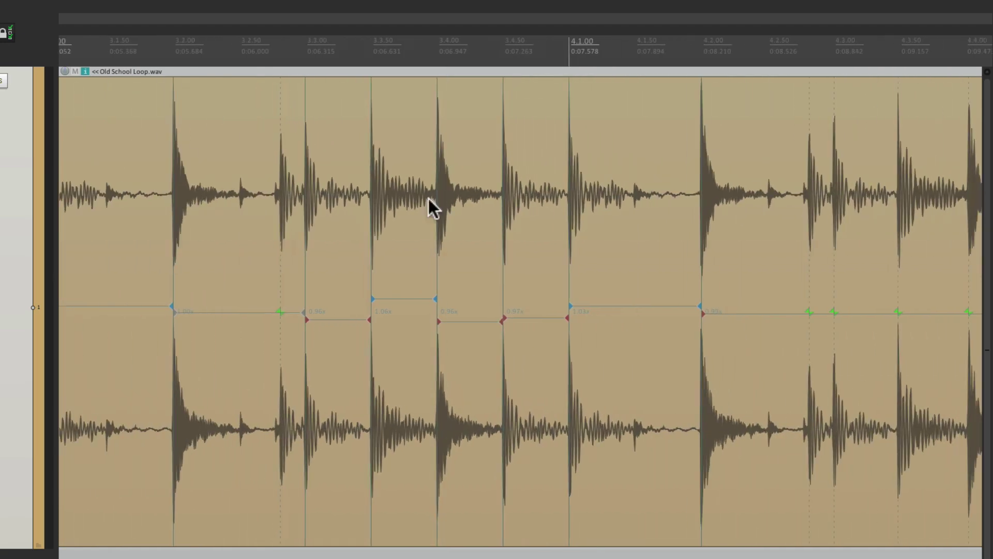
- Clear the transient guides from the Old School Loop item
right_click(403, 231)
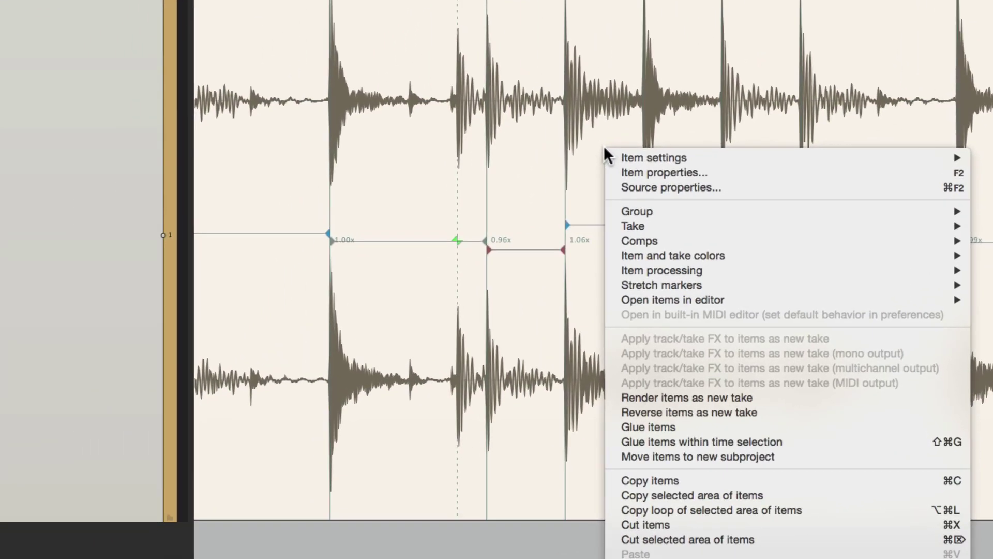
mouse_move(422, 348)
mouse_move(520, 361)
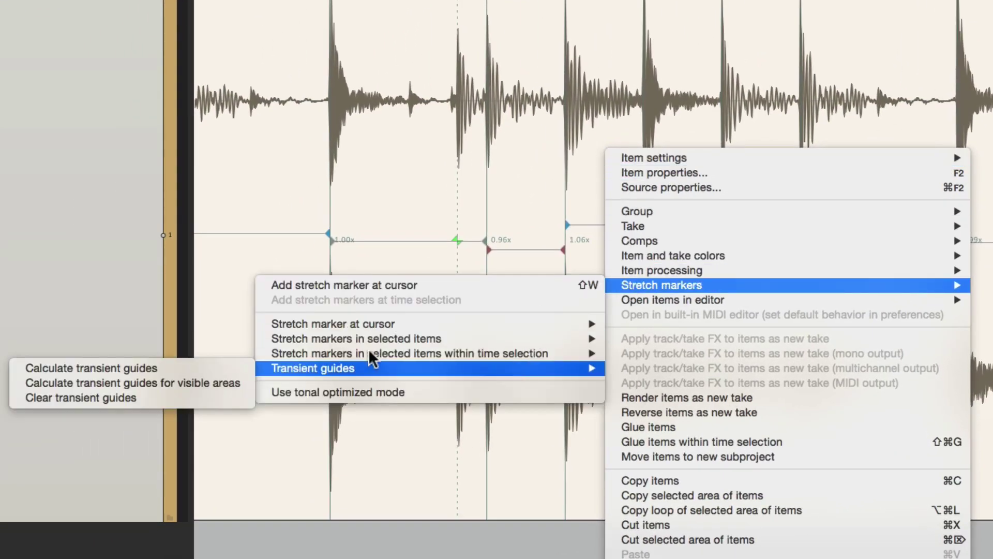
click(171, 397)
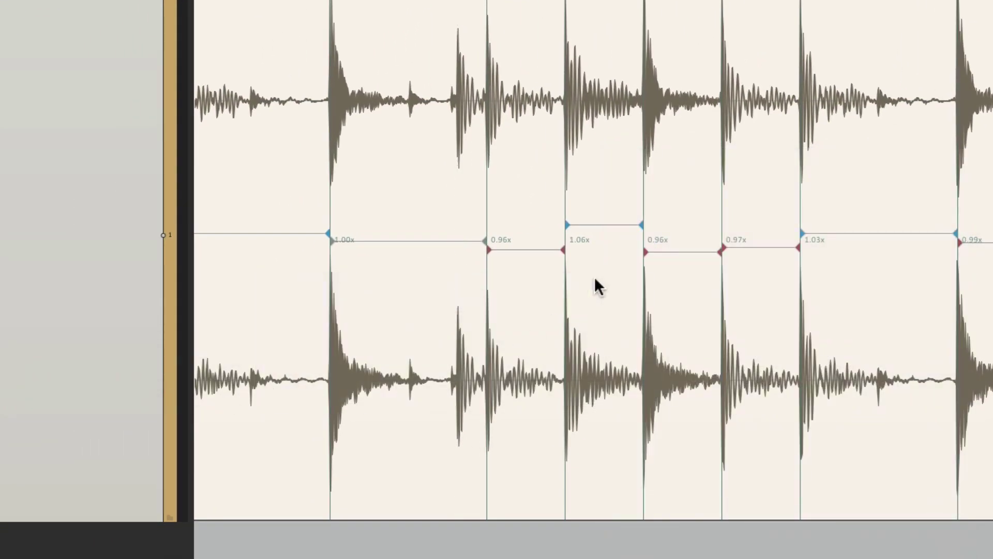
- Remove all stretch markers from the loop and reselect the item
right_click(676, 236)
mouse_move(677, 306)
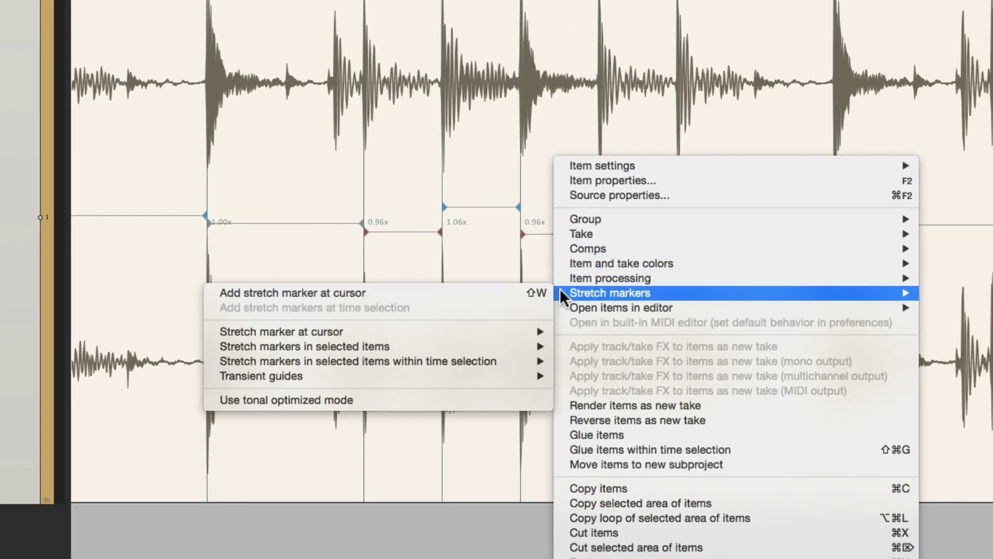
mouse_move(404, 348)
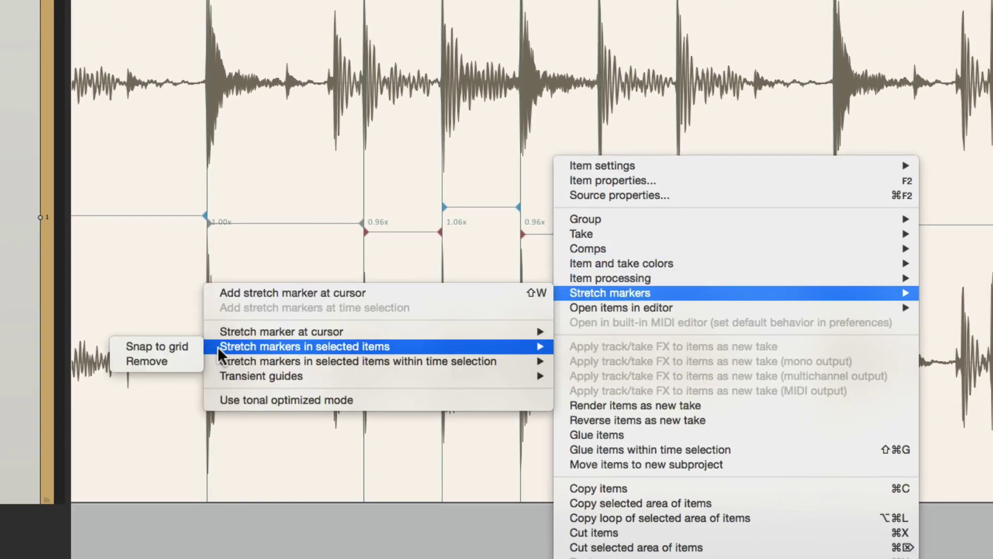
click(191, 361)
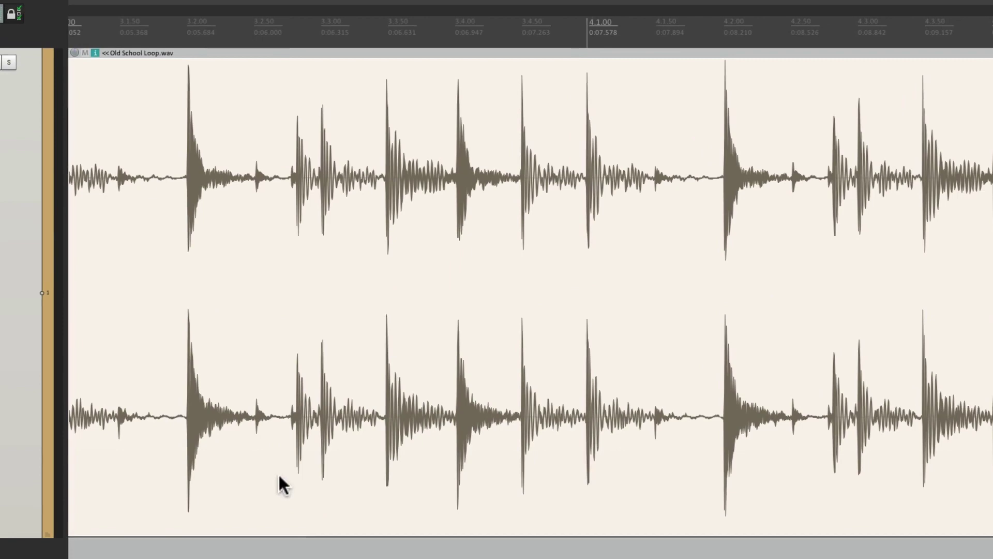
click(329, 363)
- Place the edit cursor just before the drum loop
scroll(368, 269, down, 3)
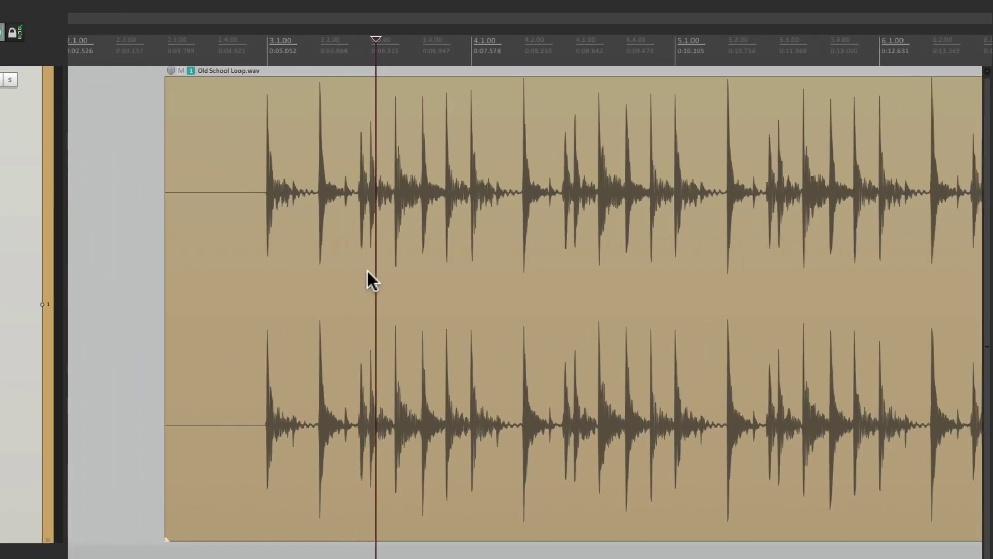
click(150, 213)
scroll(191, 215, up, 3)
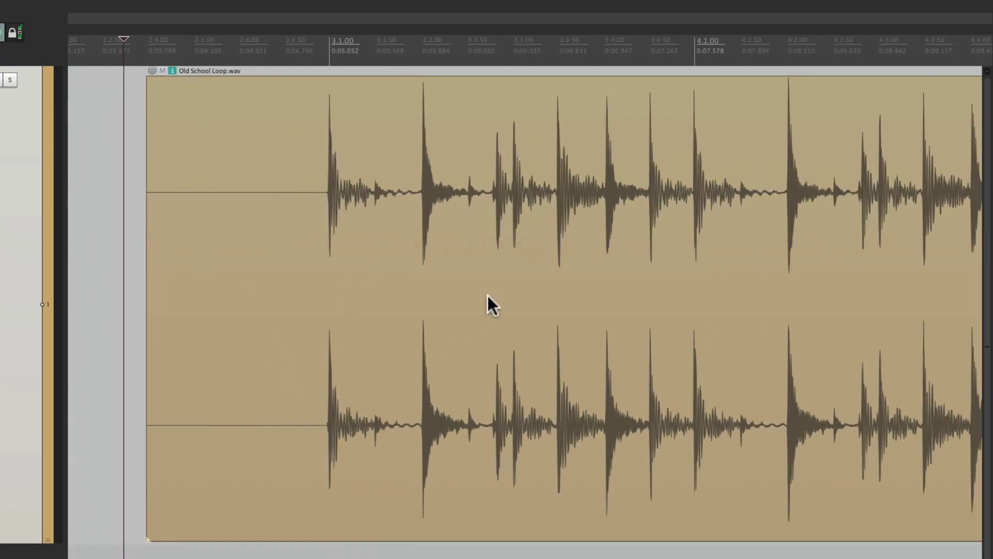
drag(479, 237, 476, 228)
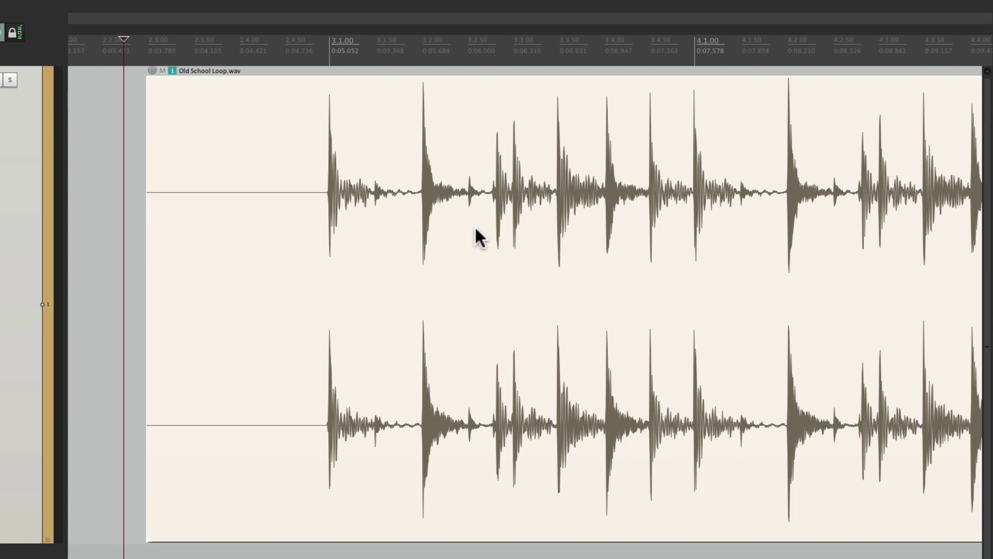
- Use Dynamic split (D) at a -6.7 dB threshold to add transient guide markers
key(d)
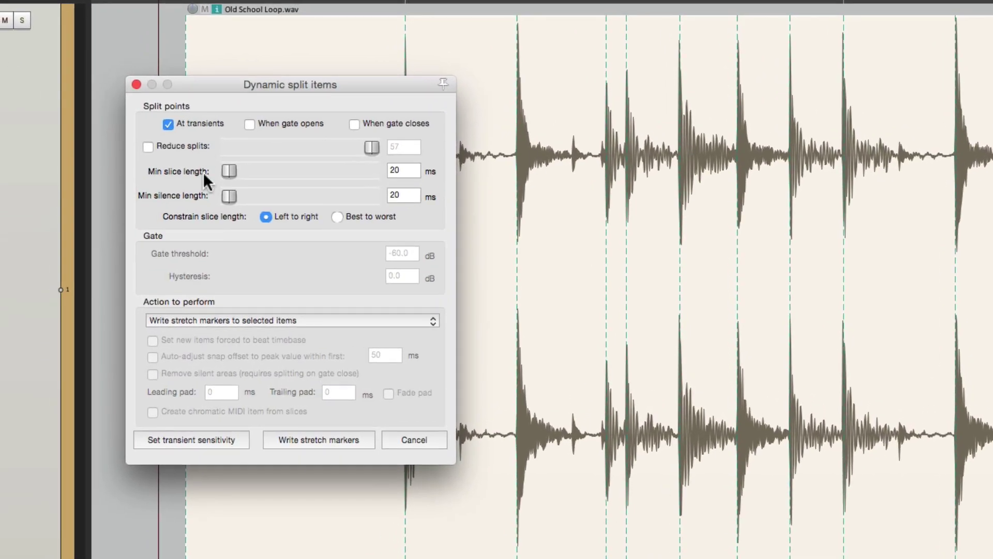
click(200, 440)
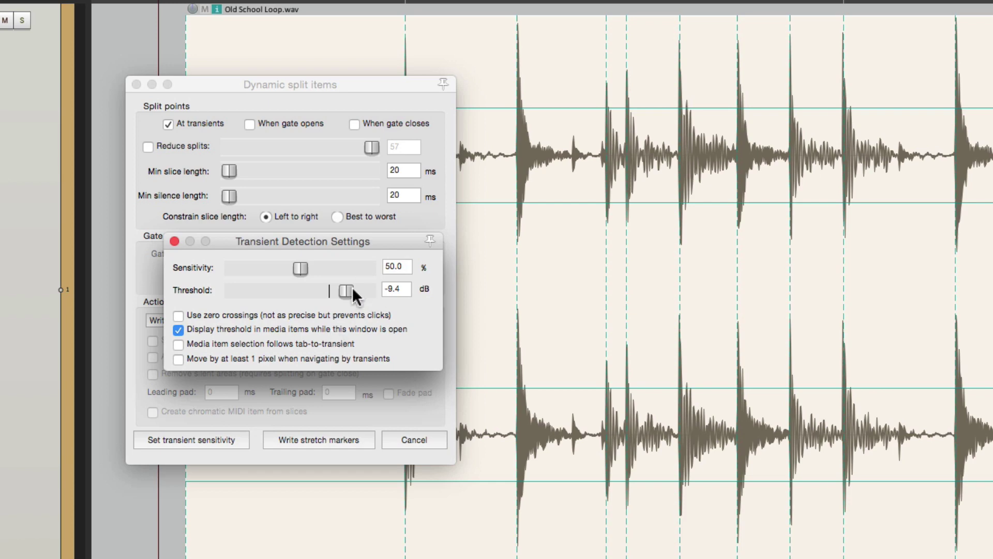
drag(346, 289, 352, 289)
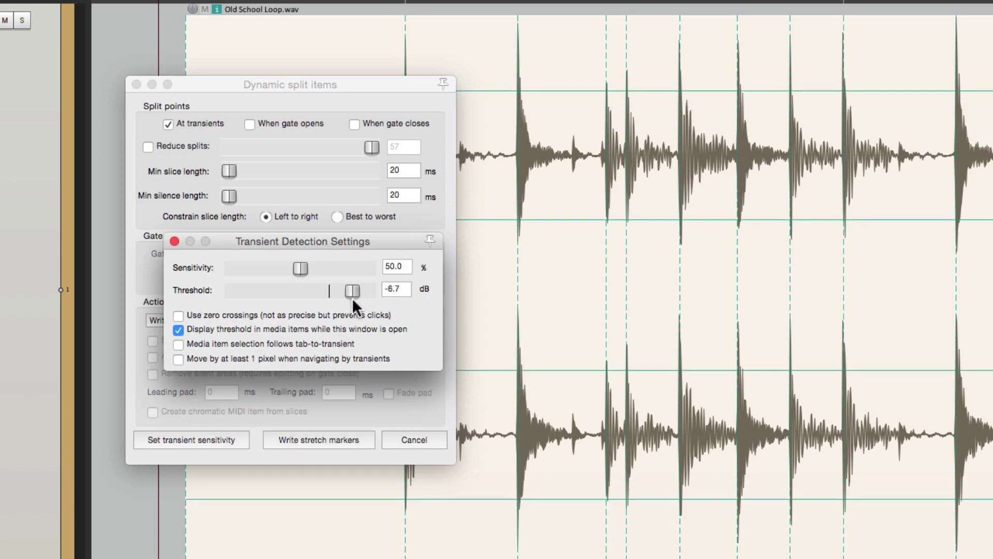
click(174, 241)
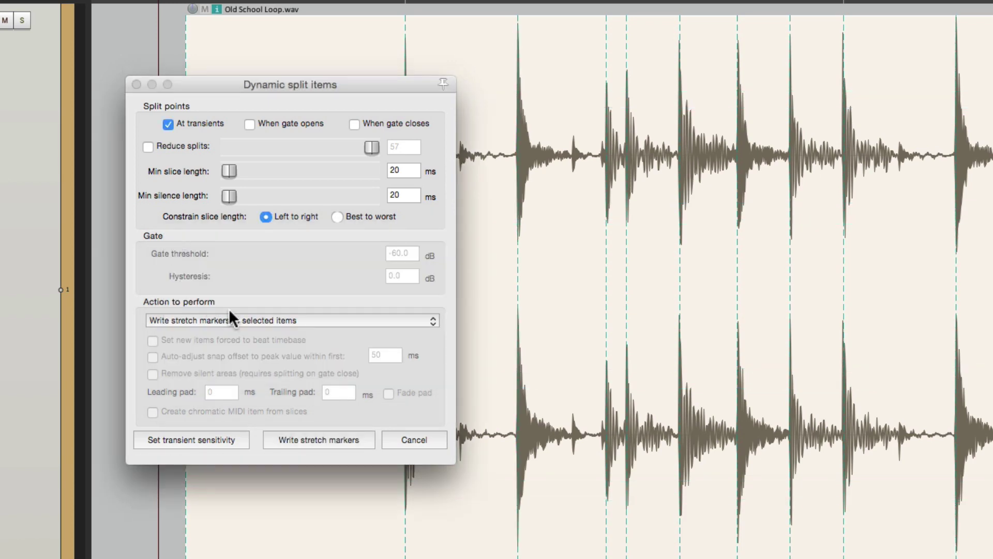
click(254, 321)
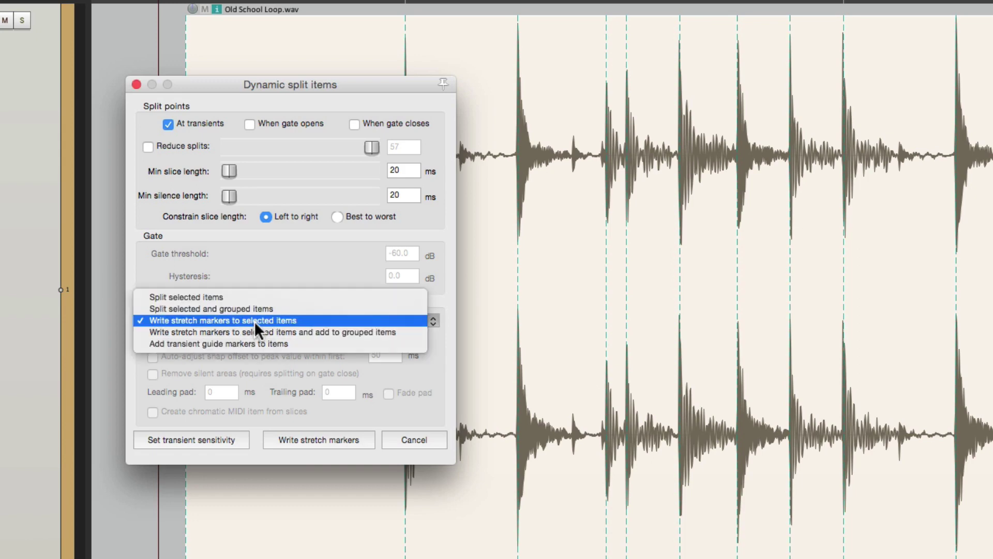
click(274, 344)
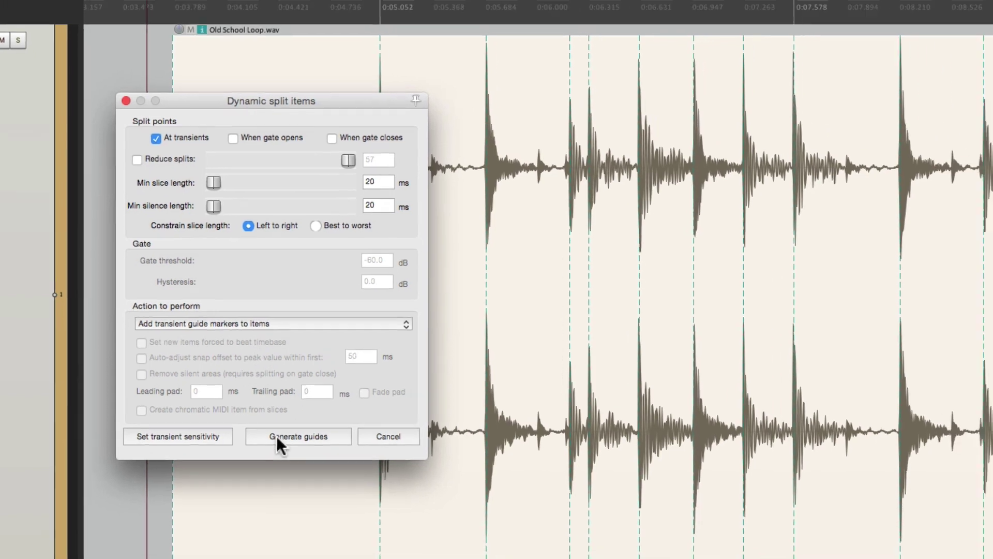
click(300, 440)
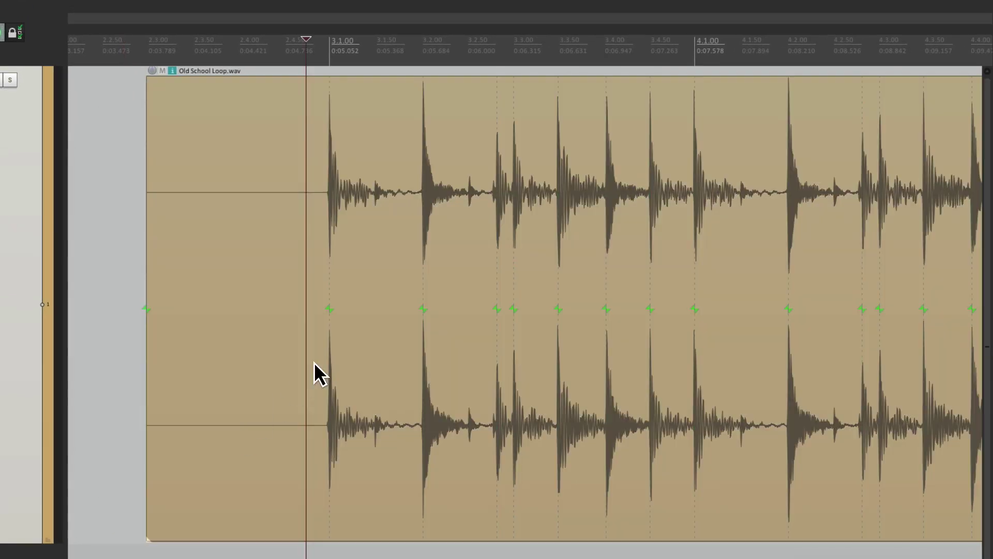
- Add stretch markers at the first hit and near 4.1.00, then audition from before 3.4.00
scroll(352, 329, up, 3)
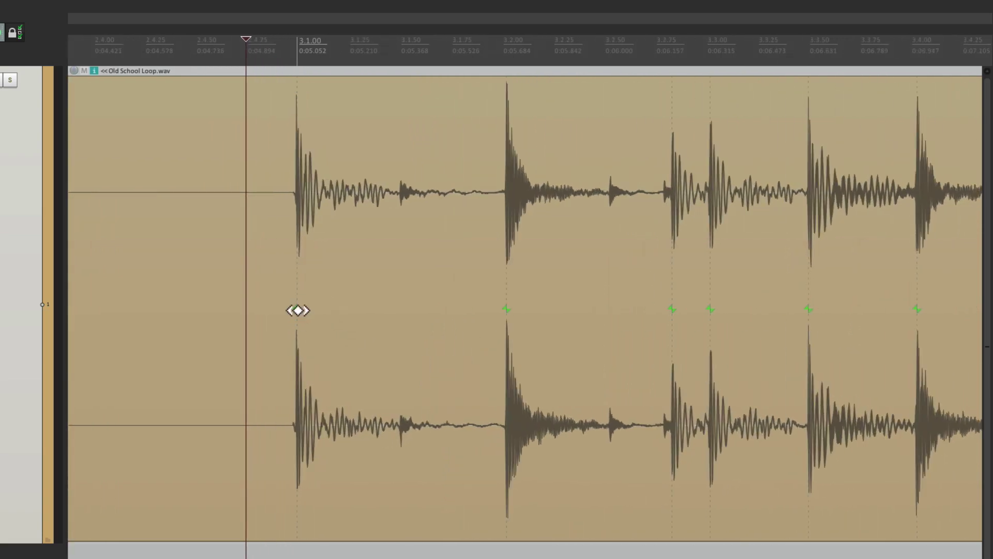
mouse_move(300, 311)
mouse_down()
mouse_move(365, 304)
mouse_move(286, 306)
mouse_move(317, 306)
mouse_move(297, 321)
mouse_up()
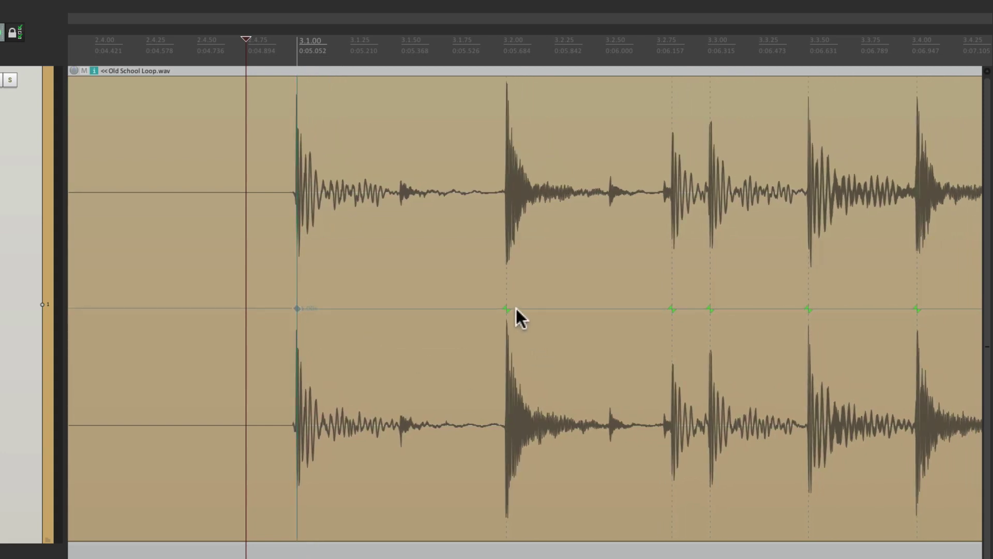
mouse_move(507, 309)
mouse_down()
mouse_move(525, 309)
mouse_move(471, 315)
mouse_move(488, 315)
mouse_up()
scroll(494, 399, right, 5)
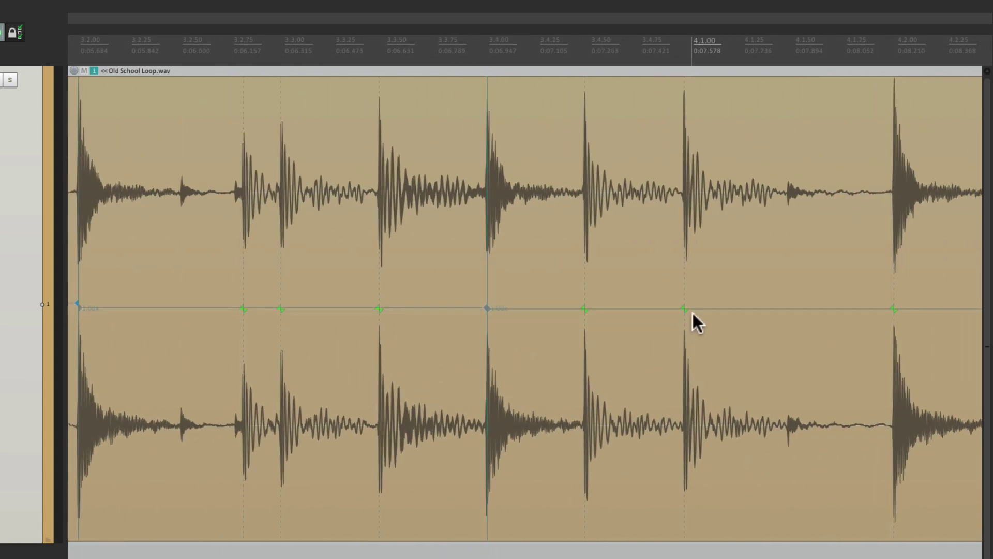
drag(683, 309, 689, 309)
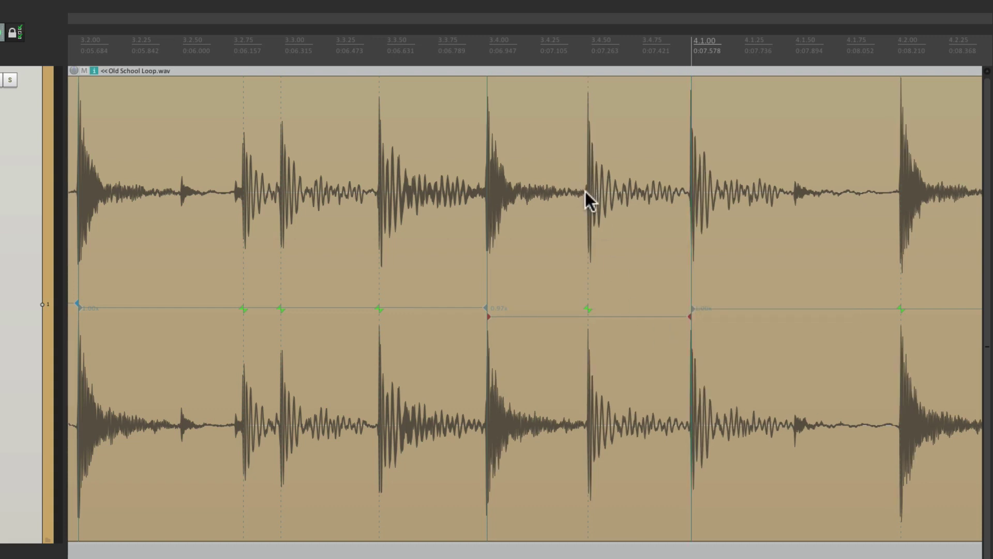
click(441, 369)
key(space)
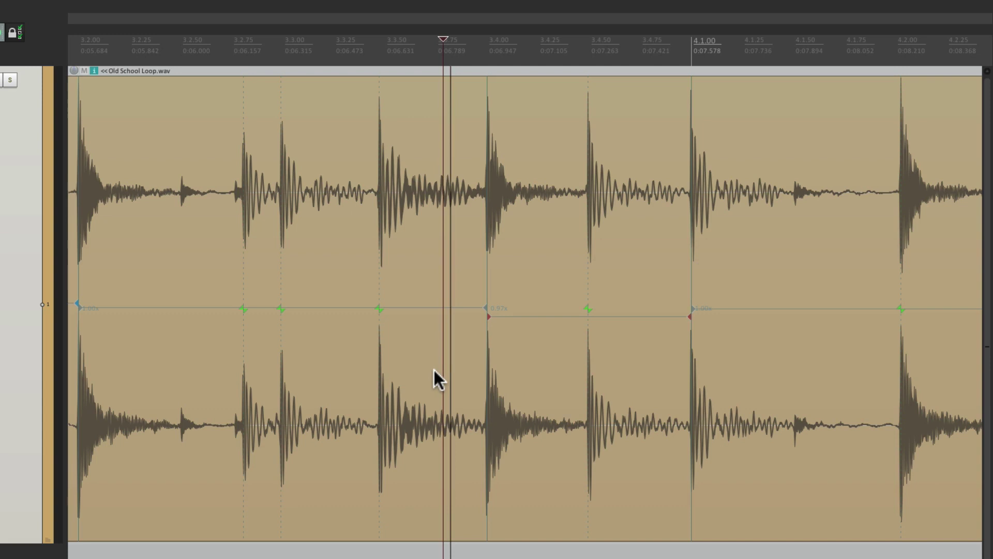
key(space)
key(space)
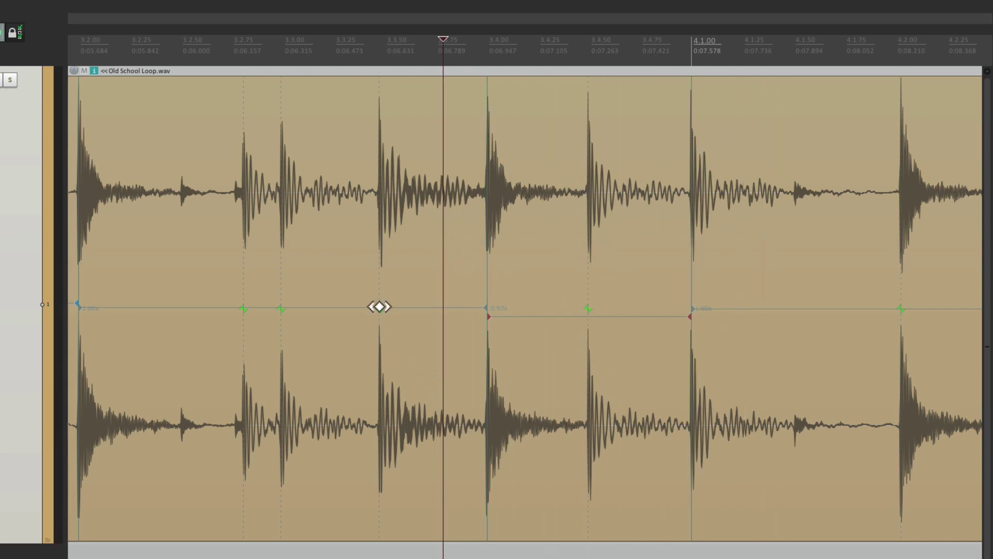
- Snap the hits near 3.3.50 and 3.3.00 to the grid and play the loop
drag(379, 306, 381, 307)
drag(286, 308, 288, 309)
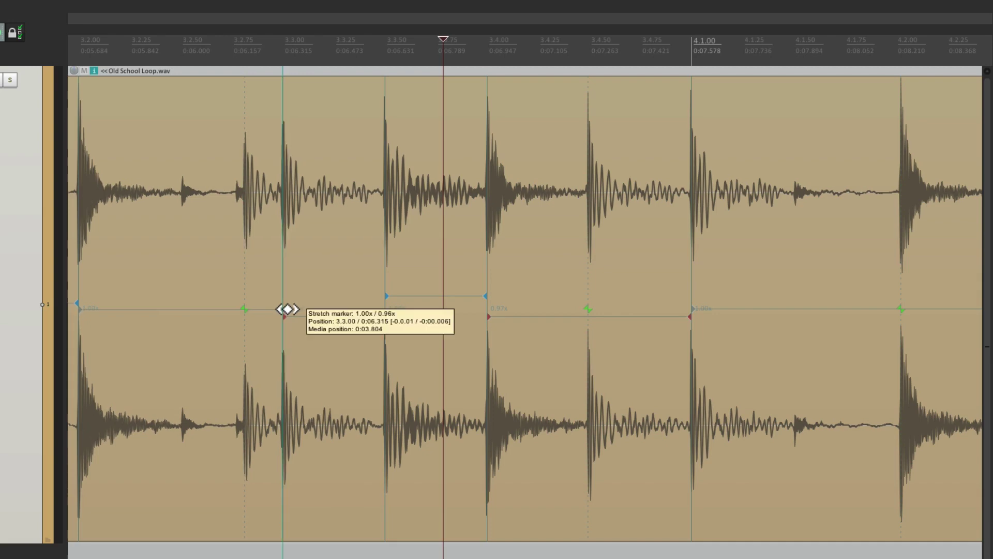
scroll(318, 331, down, 3)
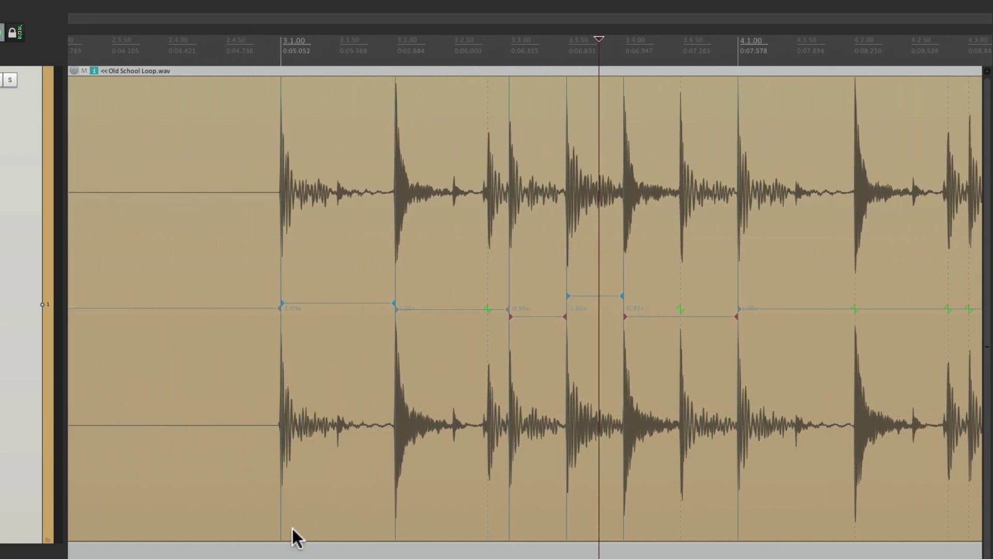
click(252, 491)
key(space)
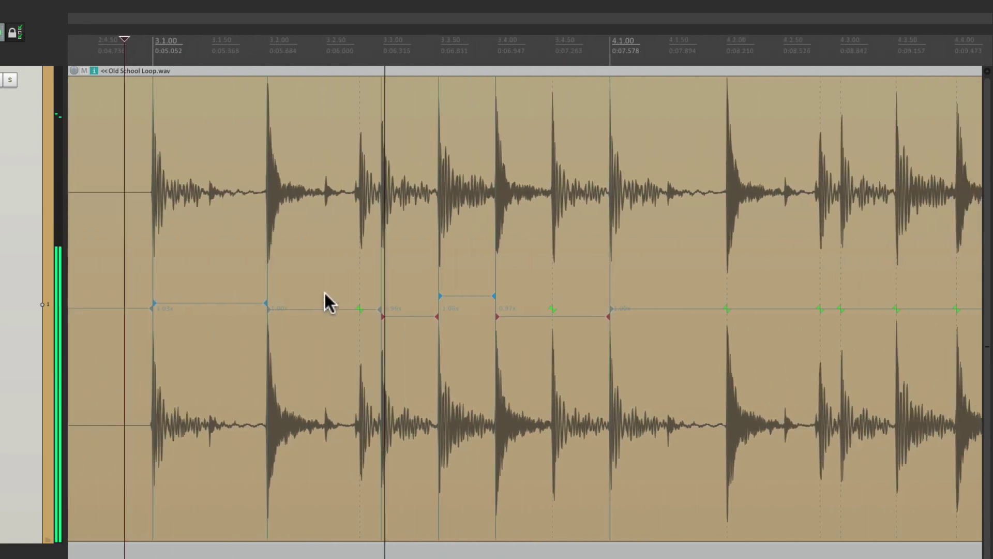
- Stop playback of the edited drum loop
key(space)
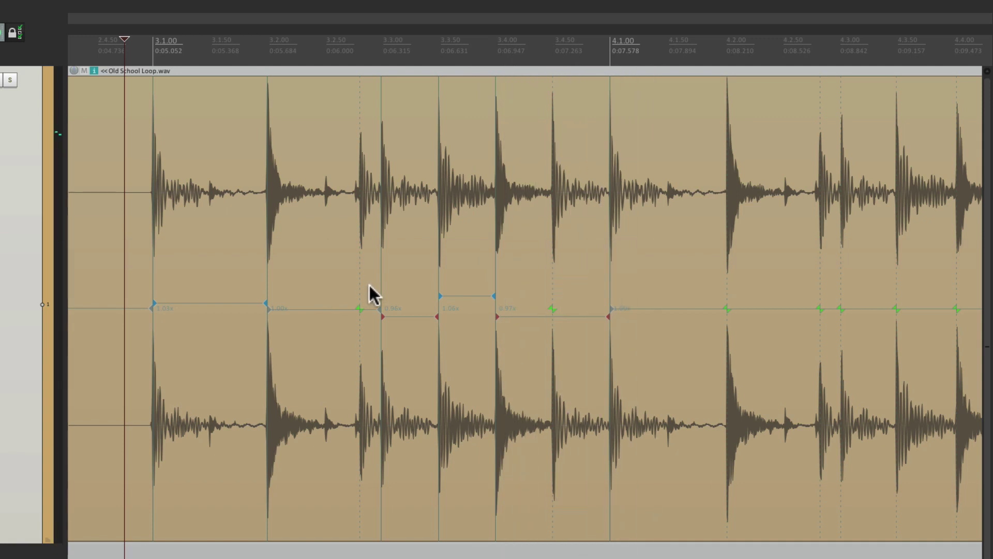